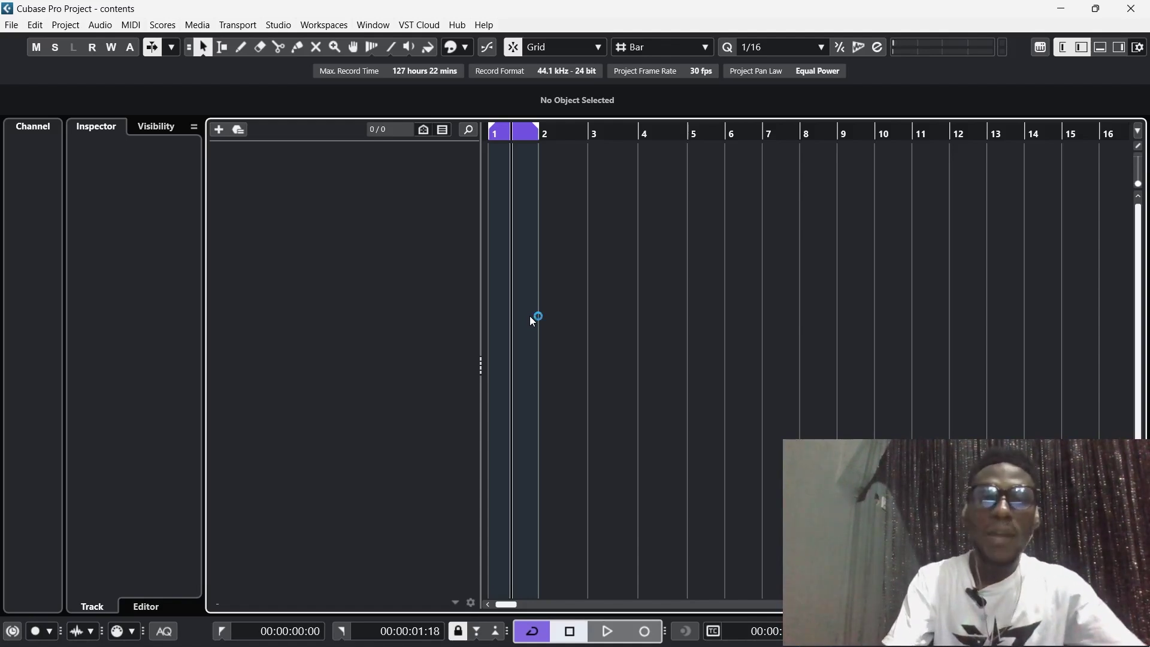
left_click(530, 316)
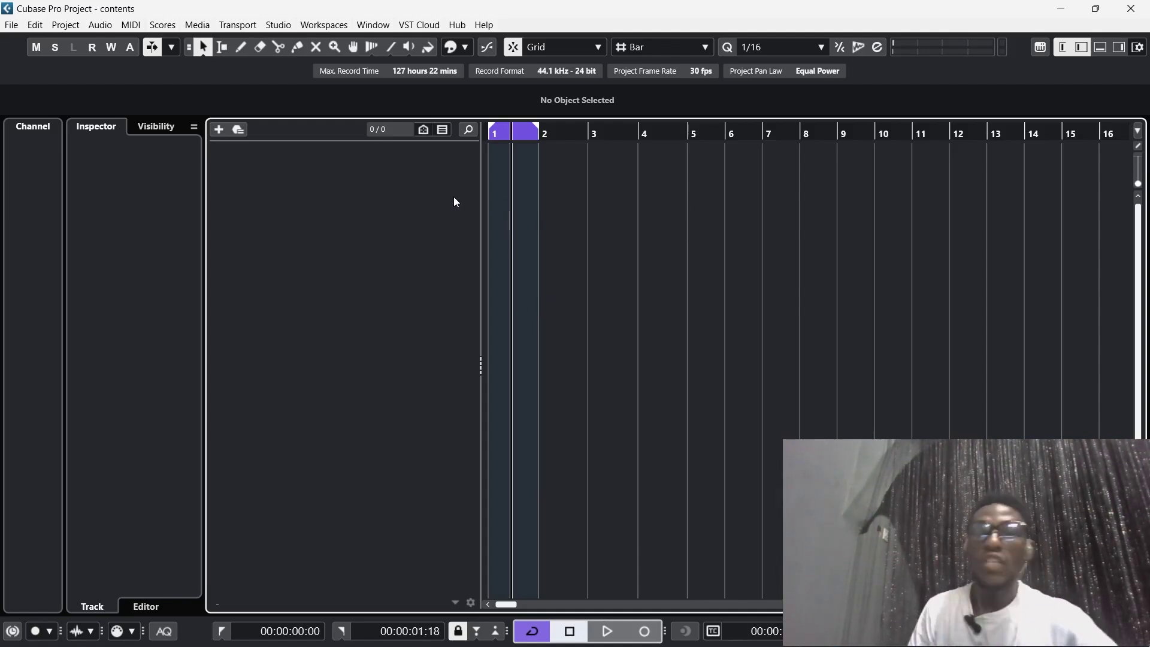
key("F11")
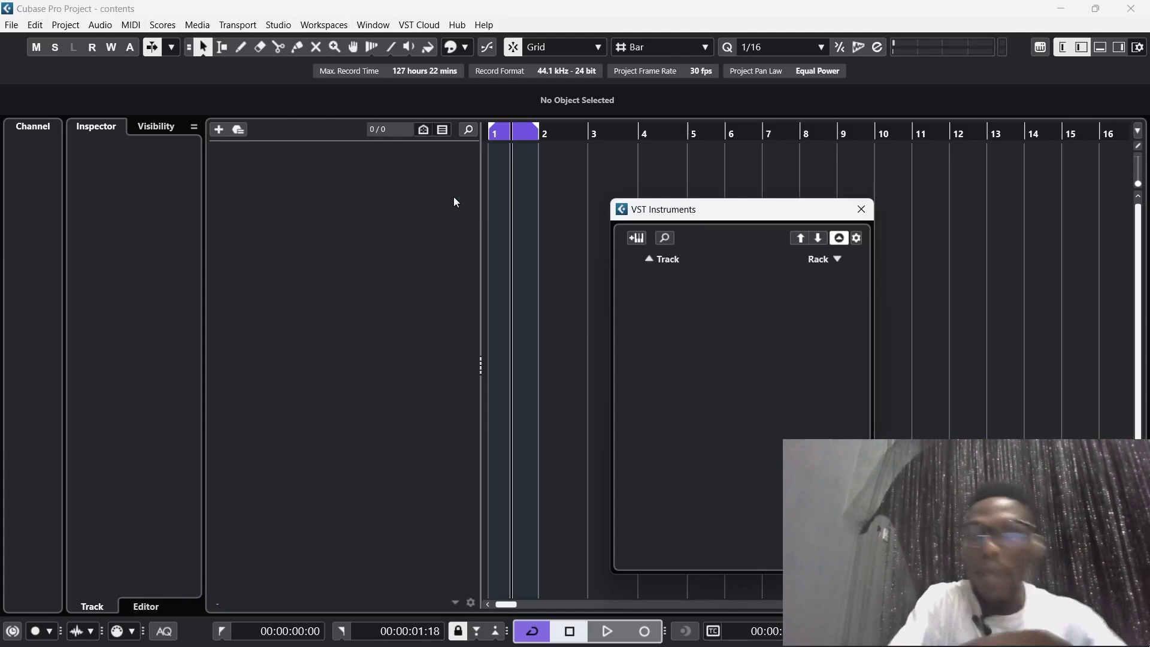
left_click_drag(669, 214, 648, 202)
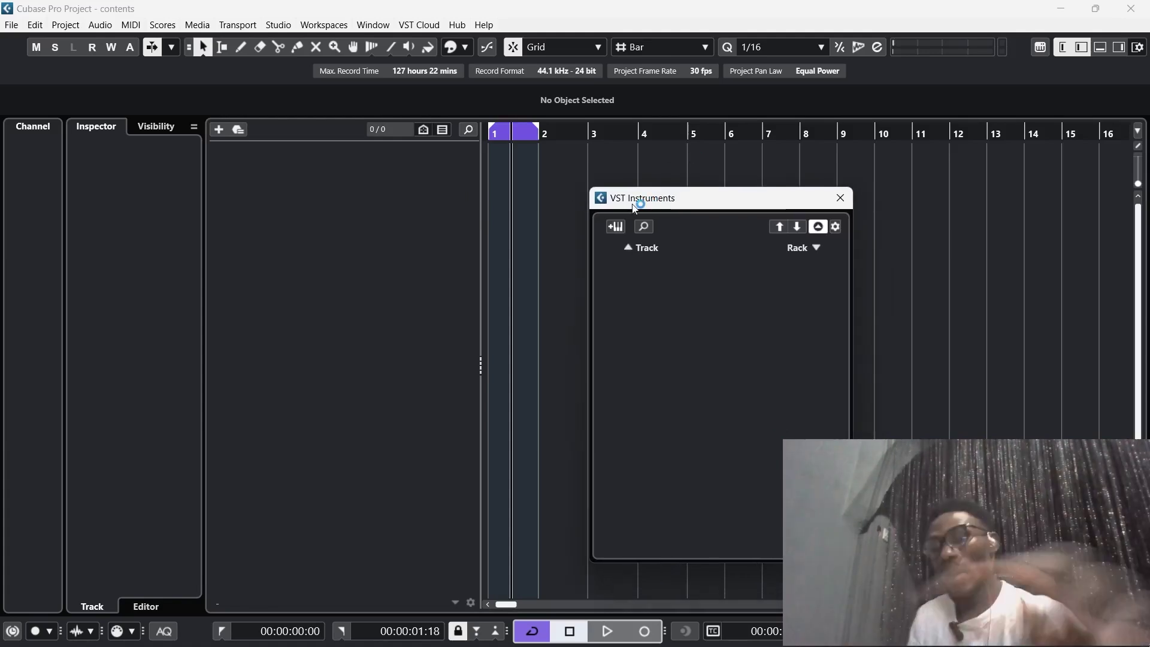
left_click(839, 199)
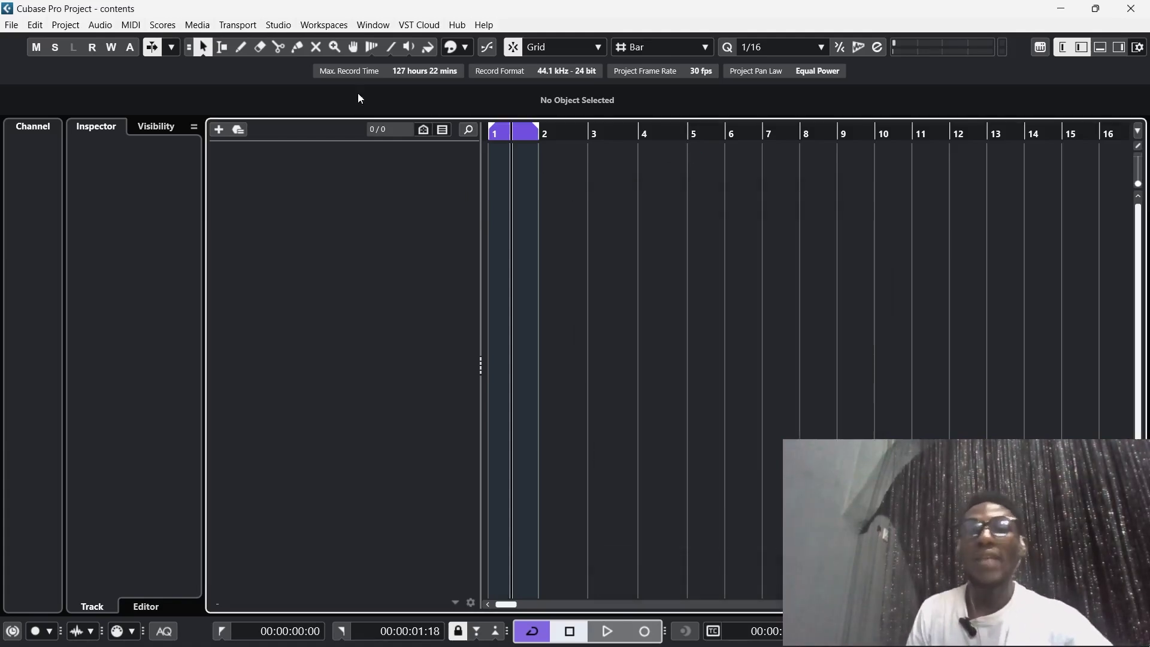
Step: Open the VST Instruments window and move it slightly higher over the project timeline
left_click(278, 25)
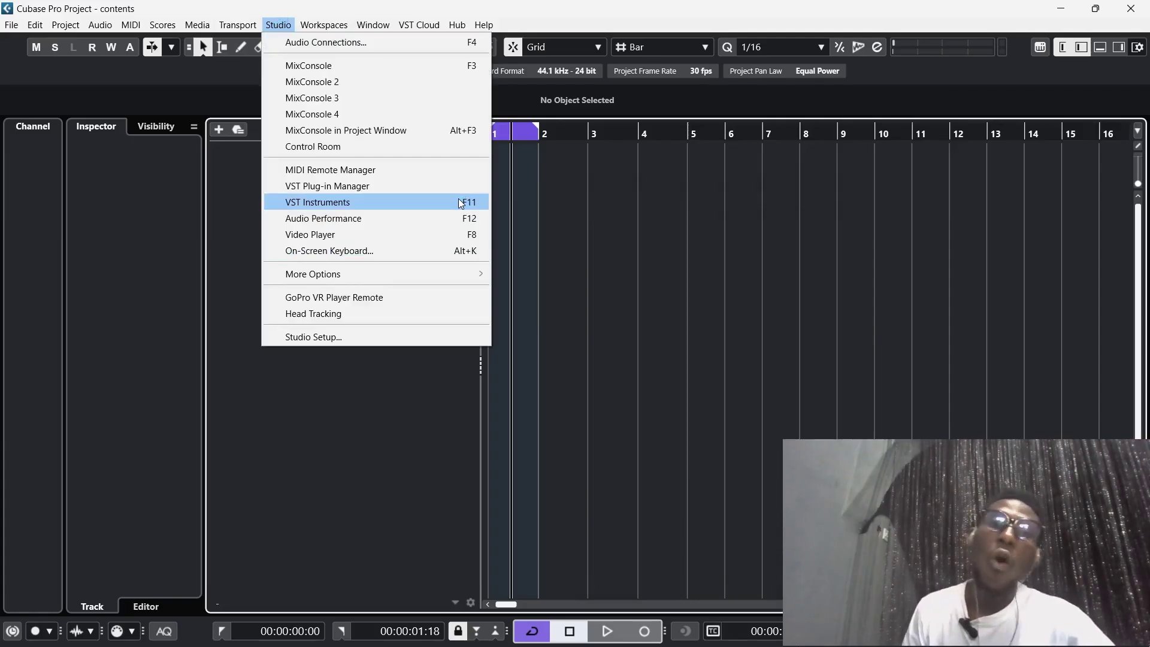
left_click(461, 204)
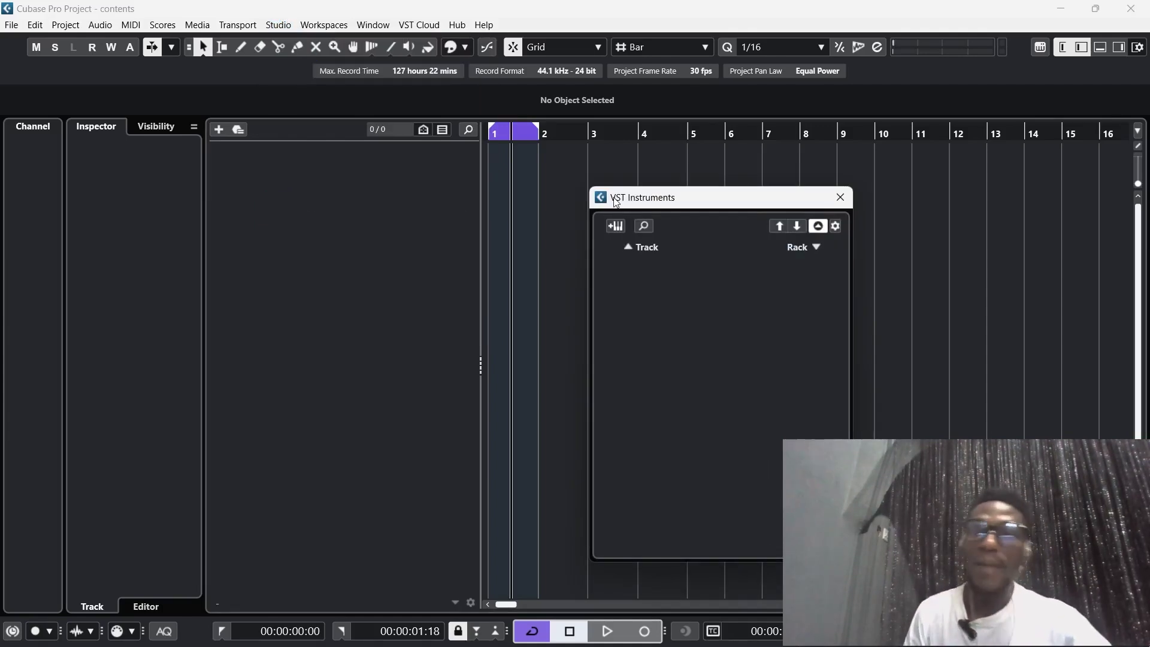
left_click_drag(615, 200, 623, 172)
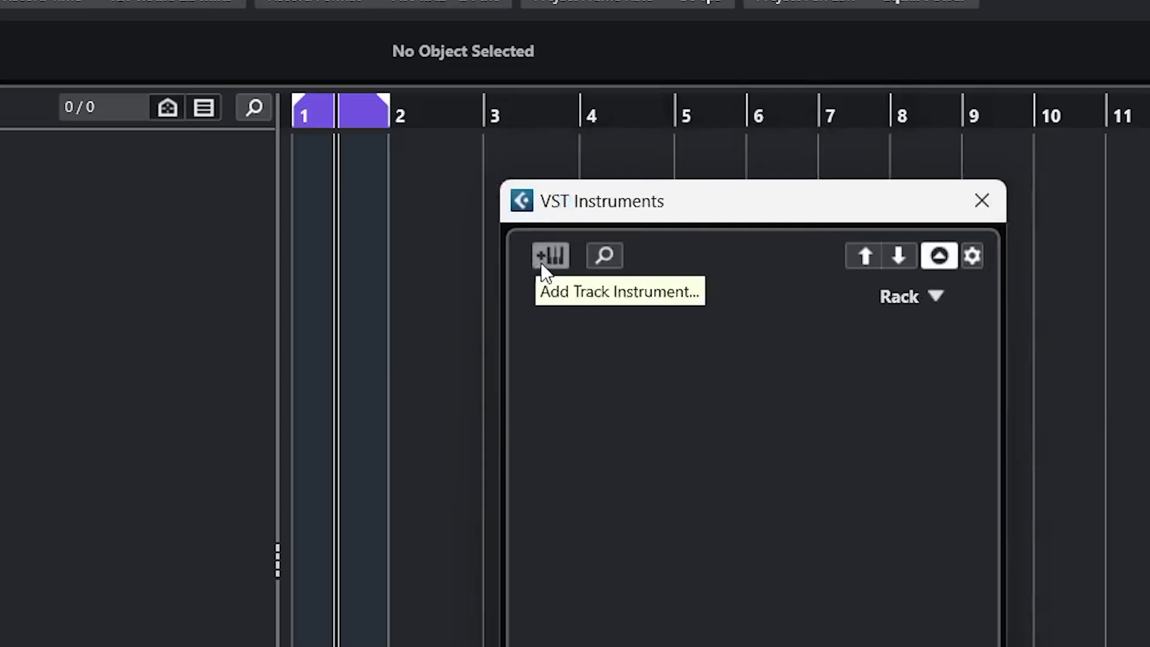
Step: Add a track instrument, searching the plug-in list for "kont" and choosing Kontakt 7
left_click(623, 197)
left_click(526, 315)
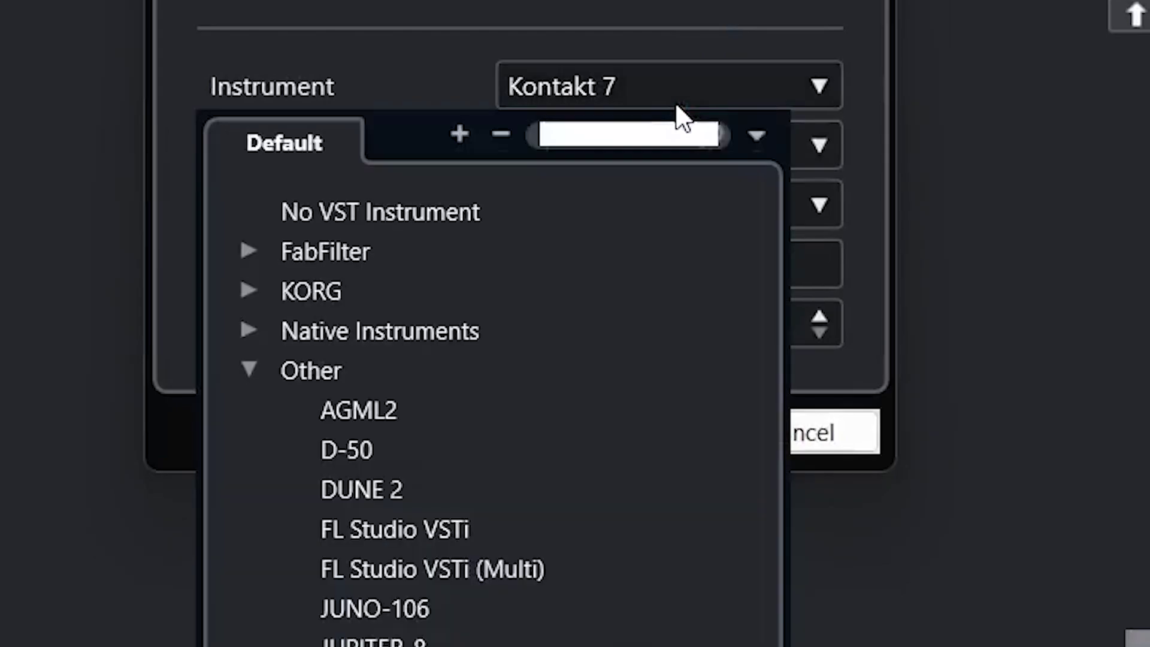
left_click(519, 492)
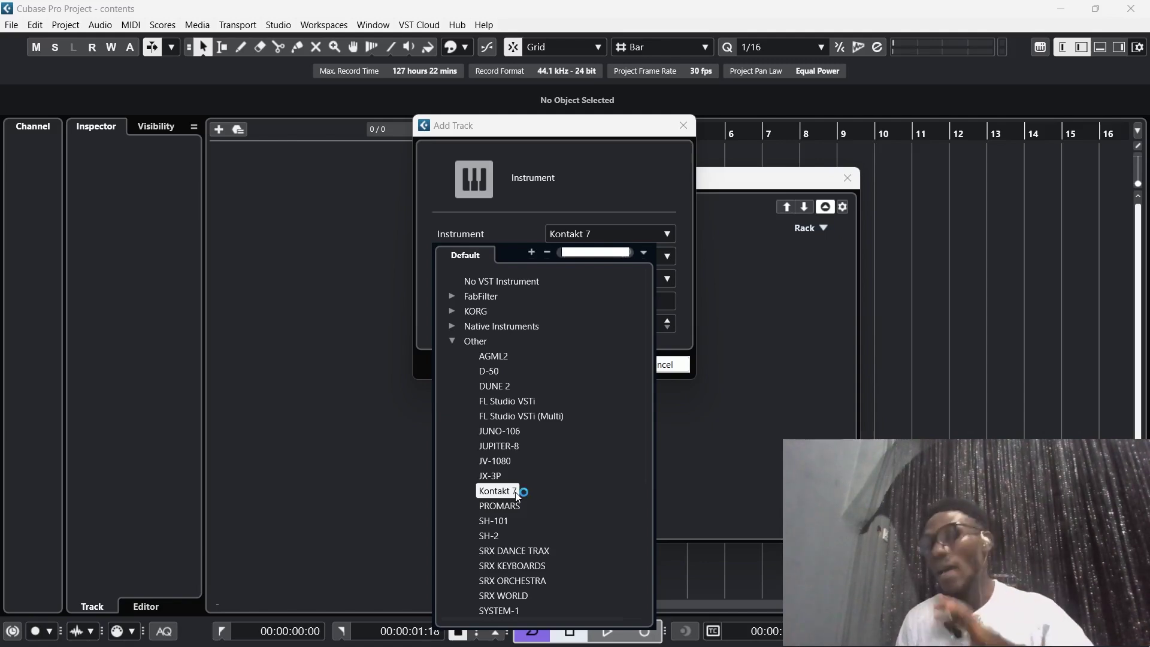
left_click(592, 252)
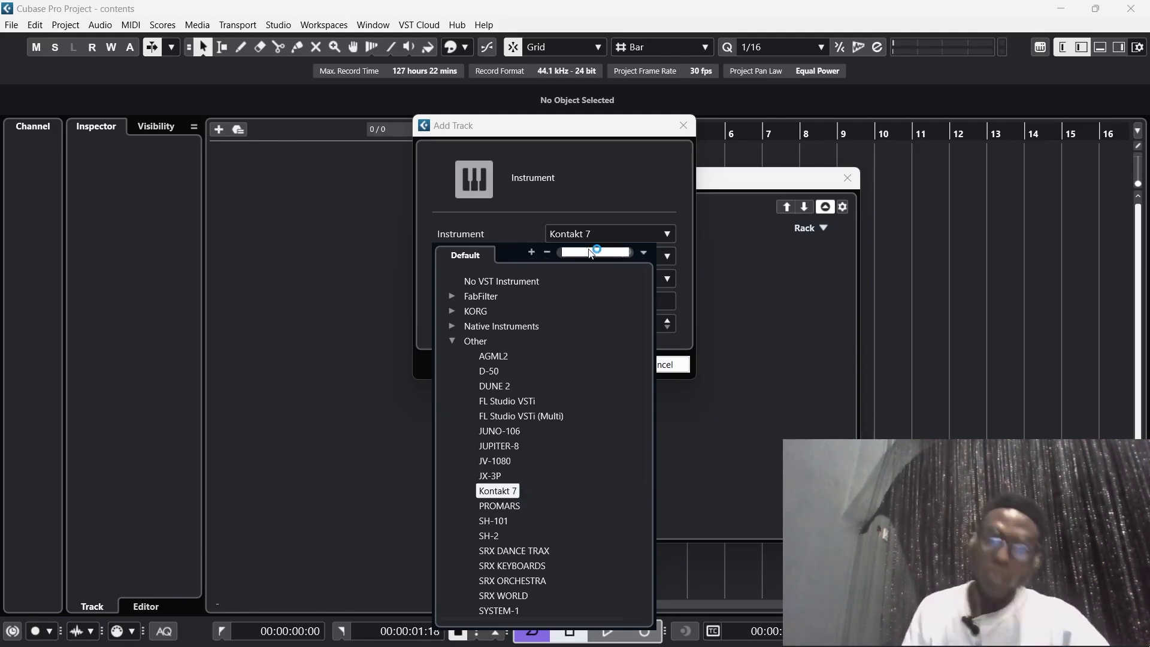
type("kont")
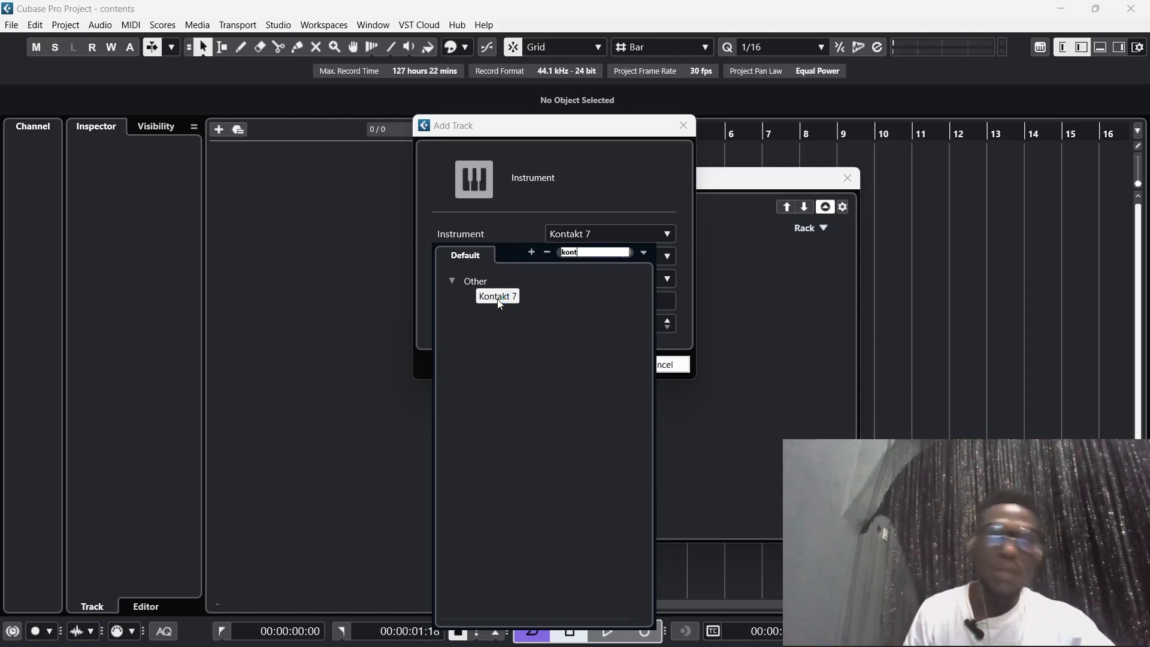
left_click(500, 298)
left_click(591, 364)
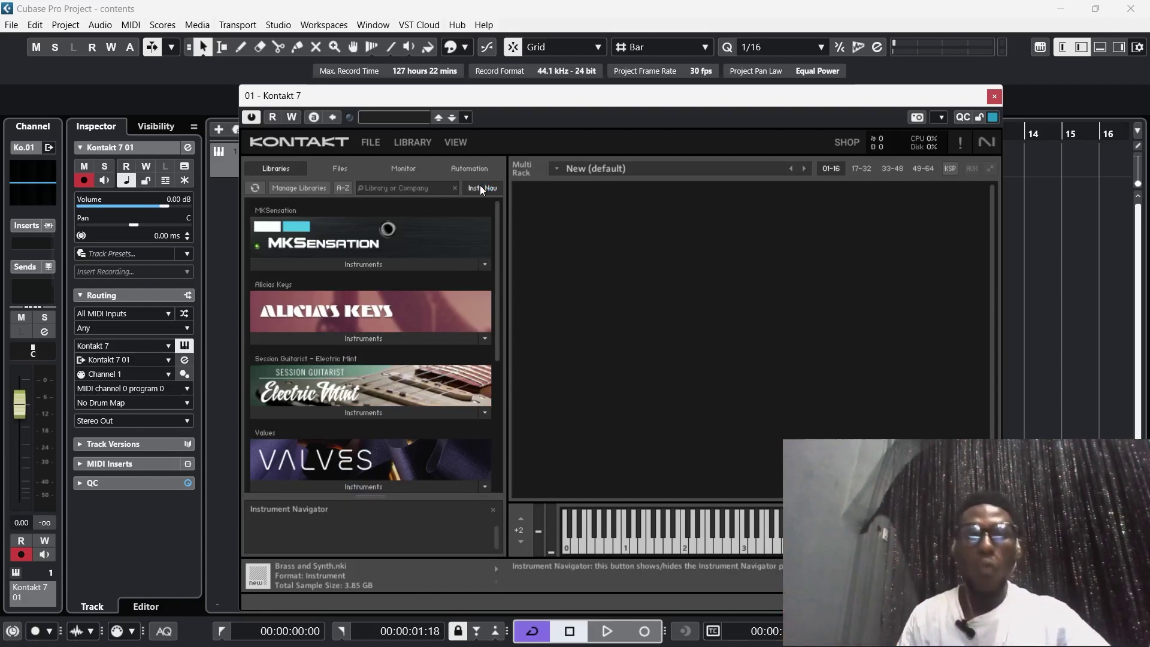
Step: Load Motif XF 8 Full Concert Grand from Kontakt's file browser and Brass and Synth from the MKSensation library
left_click(341, 168)
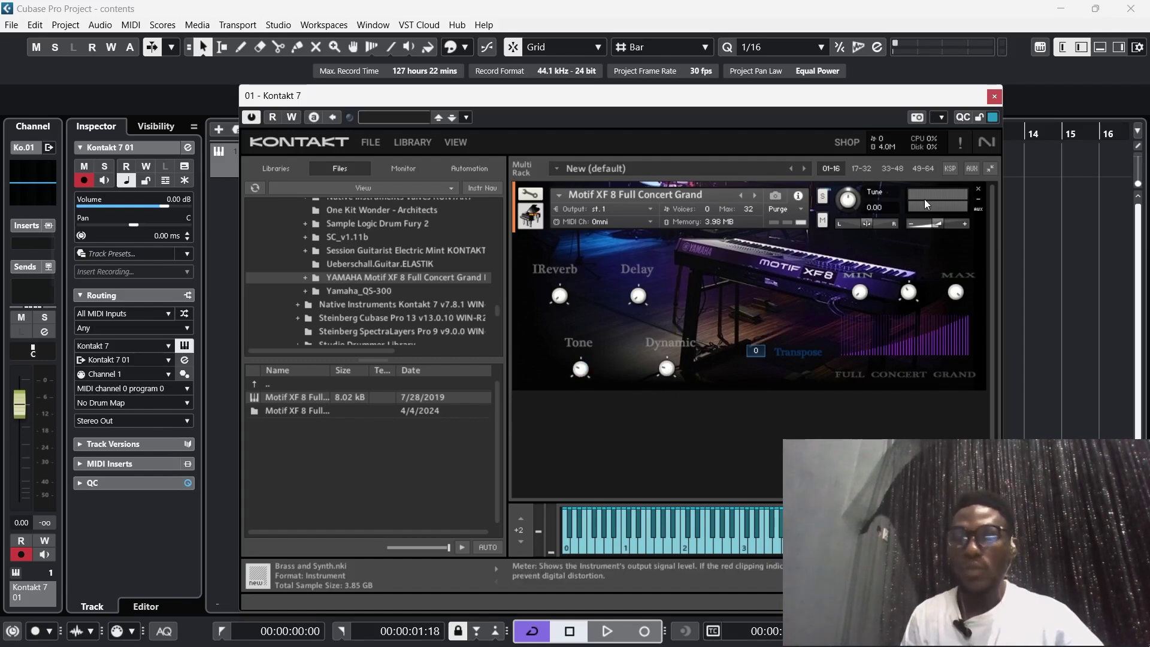
left_click(276, 169)
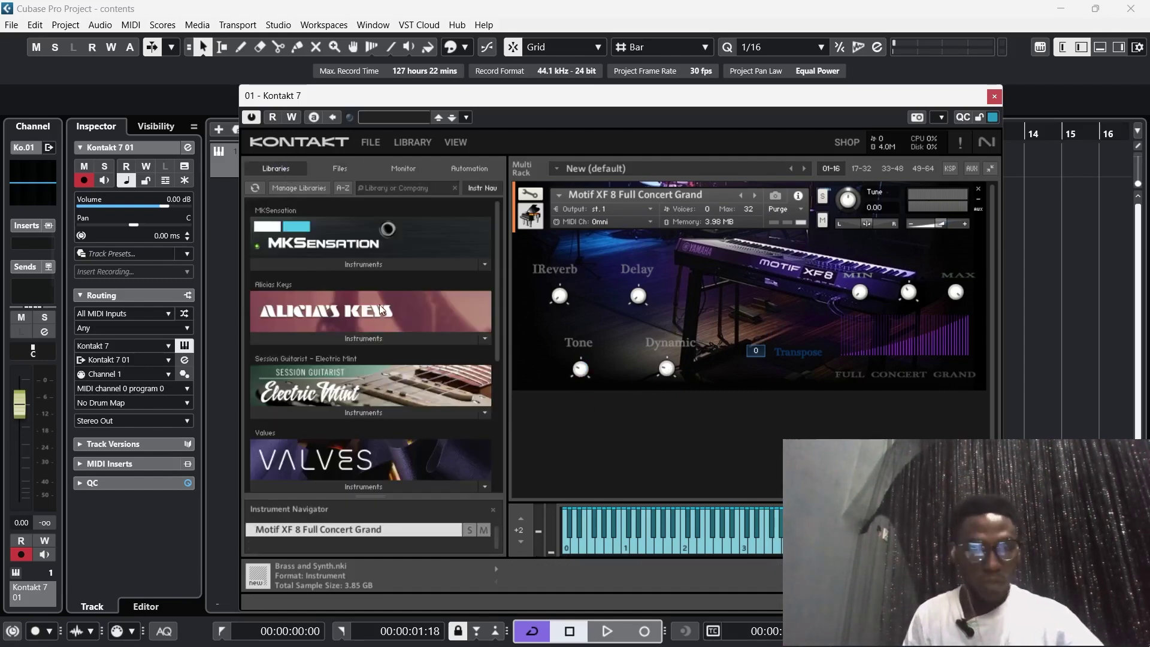
left_click(344, 263)
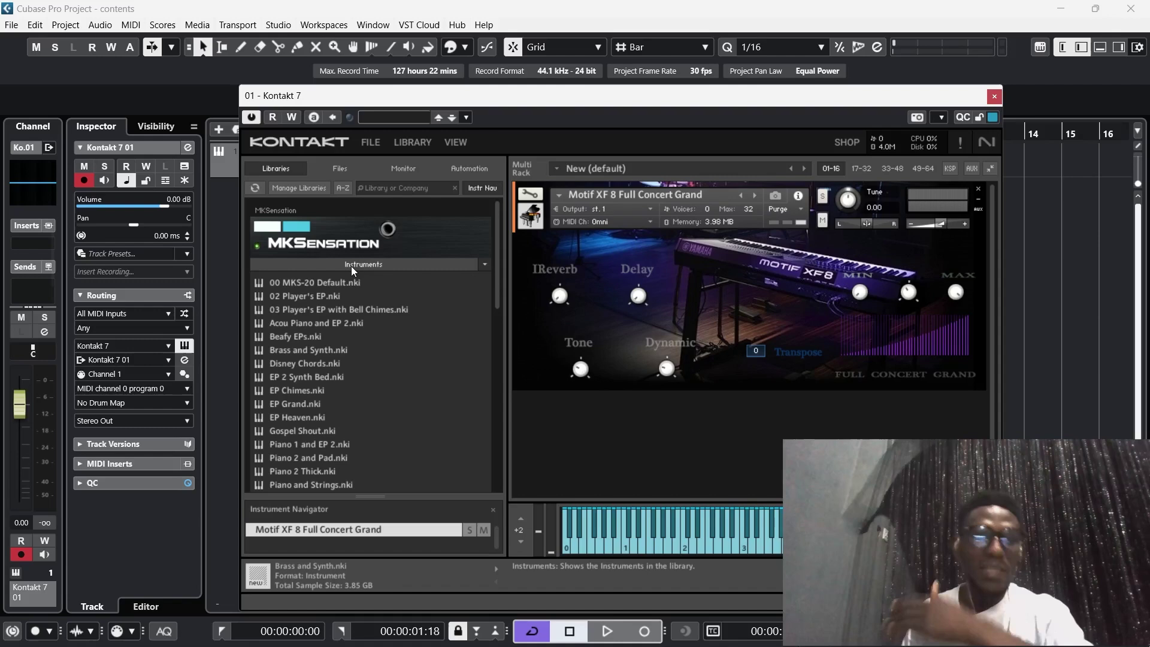
left_click_drag(311, 350, 567, 408)
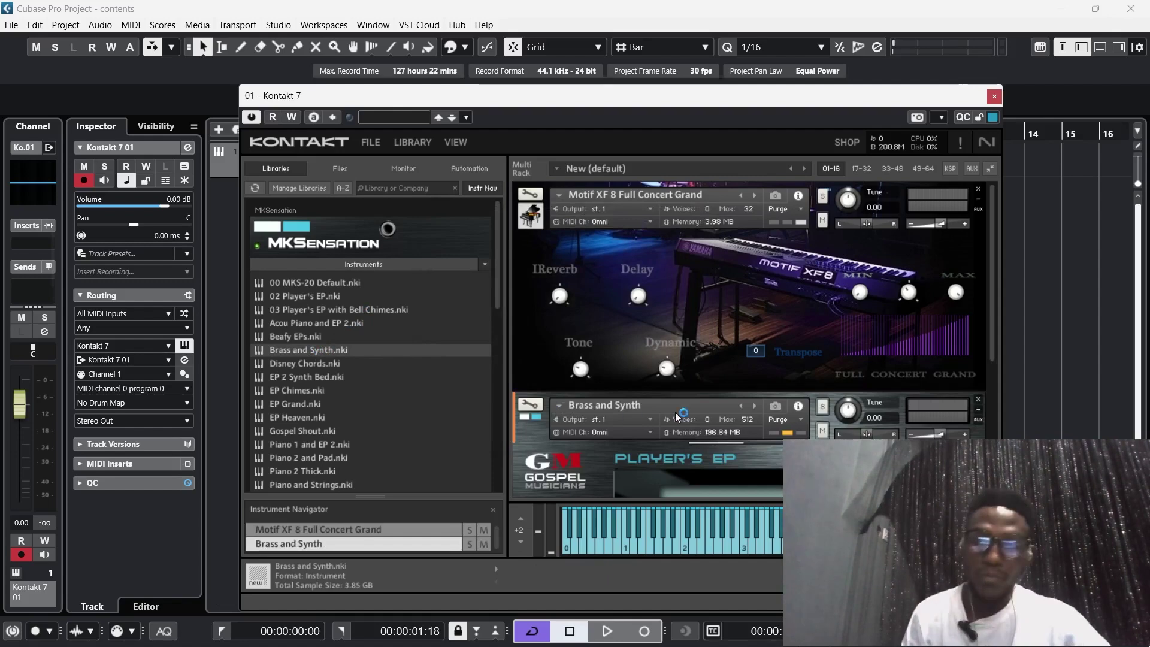
scroll(413, 411, "up", 5)
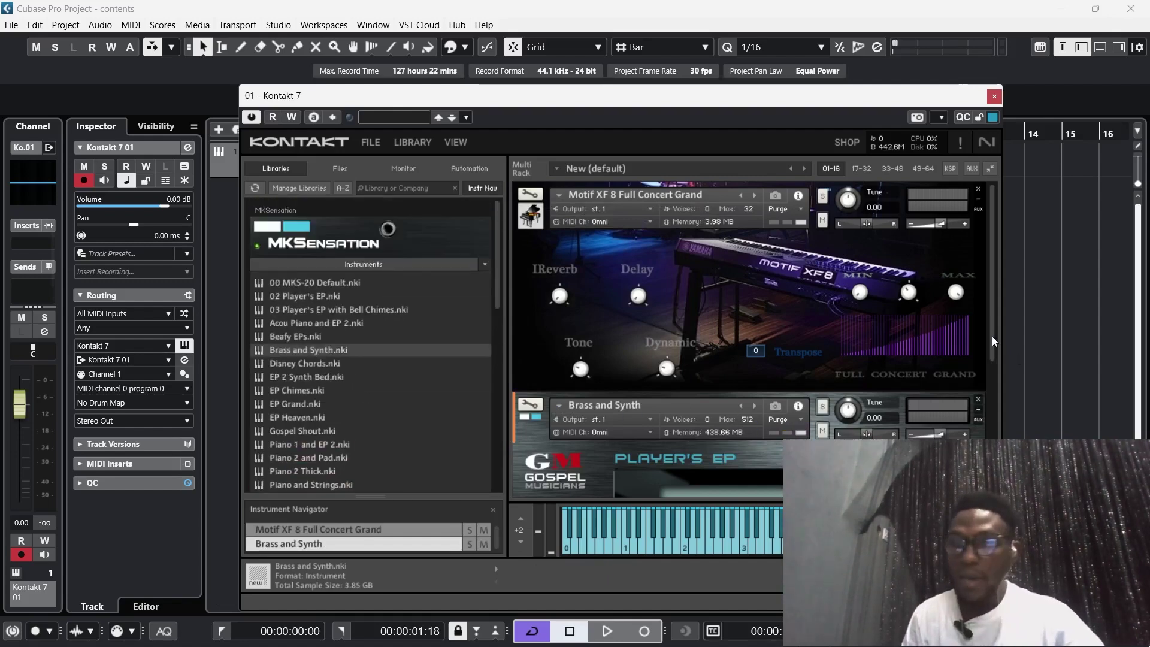
scroll(985, 322, "down", 4)
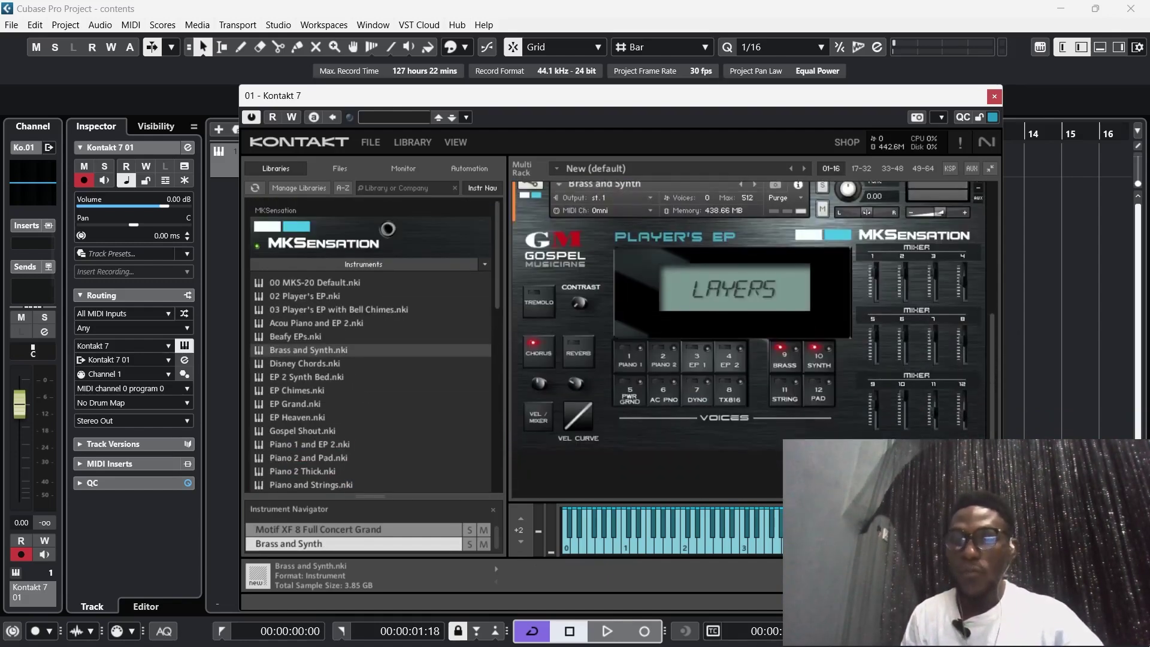
Step: Load EP Heaven from the MKSensation library and Electric Mint from the Session Guitarist library into the same rack
scroll(332, 379, "down", 3)
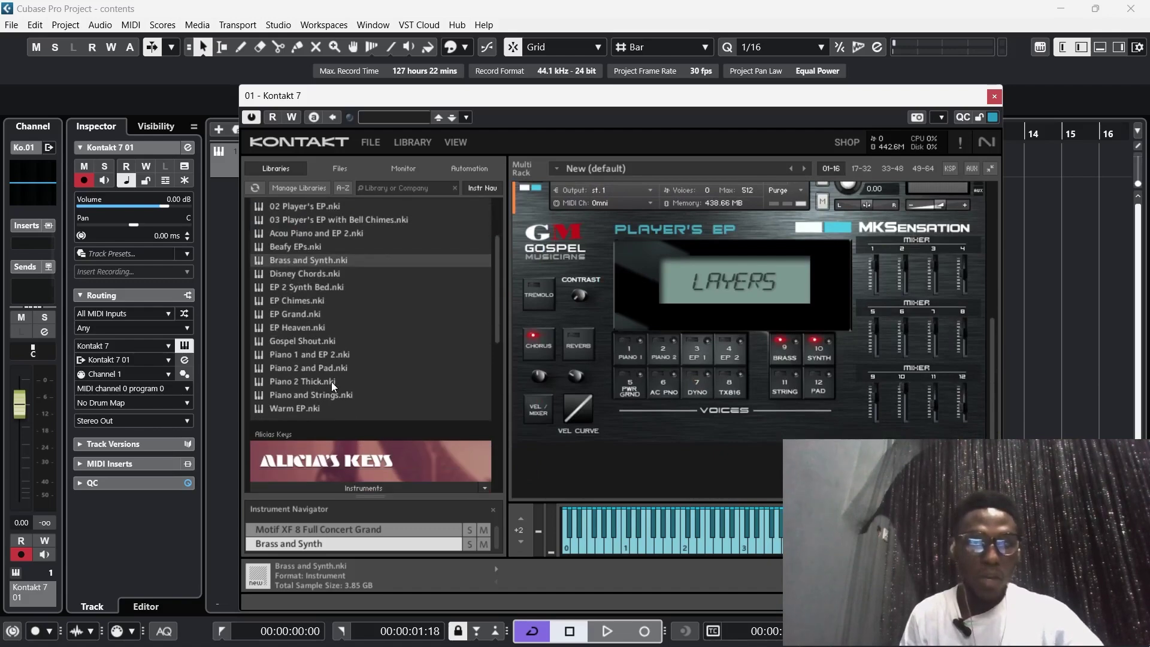
double_click(294, 328)
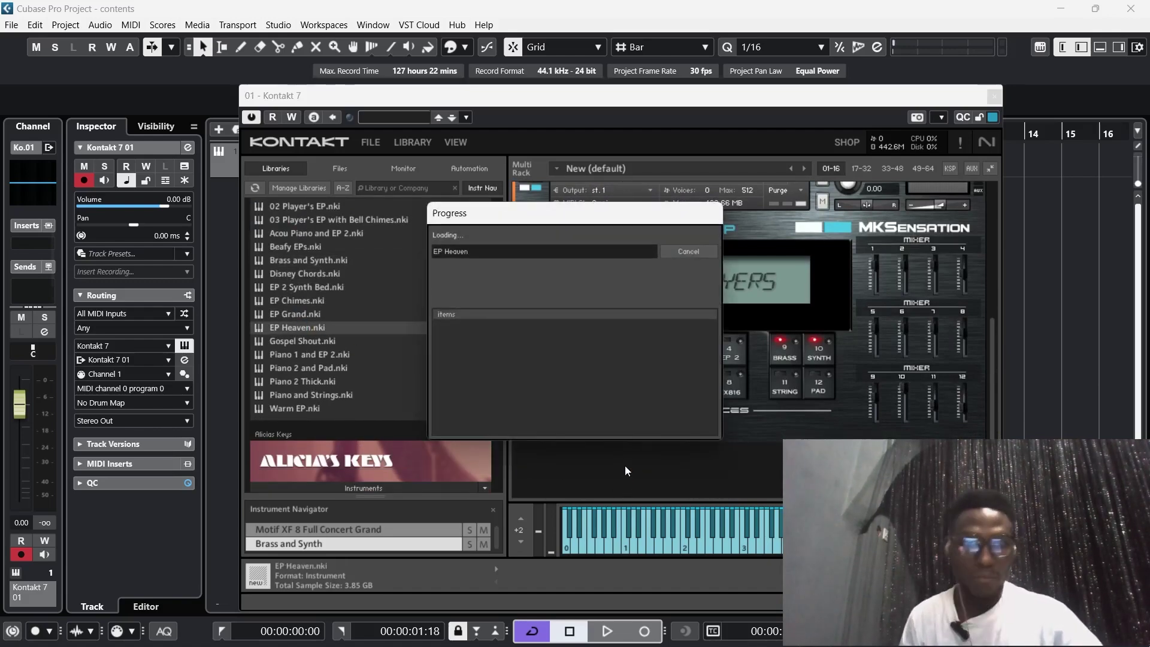
scroll(390, 467, "down", 7)
scroll(358, 419, "up", 2)
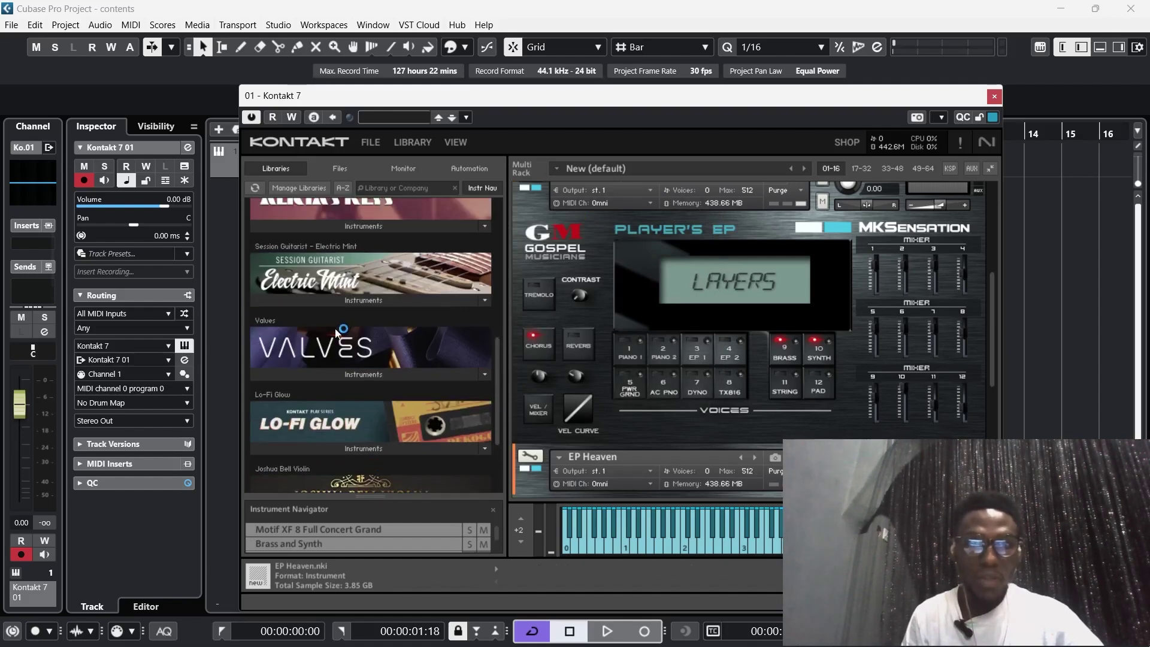
left_click(340, 301)
double_click(309, 332)
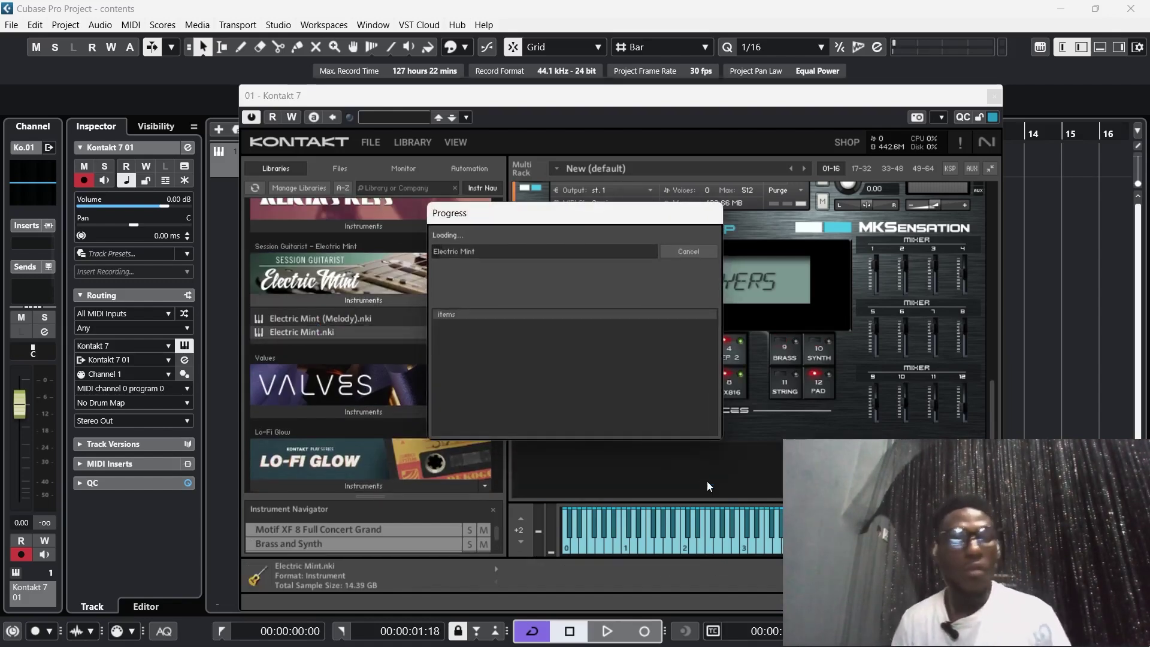
Step: Review the instruments loaded in the Kontakt rack and play a test note with all of them sounding together
left_click_drag(996, 343, 989, 406)
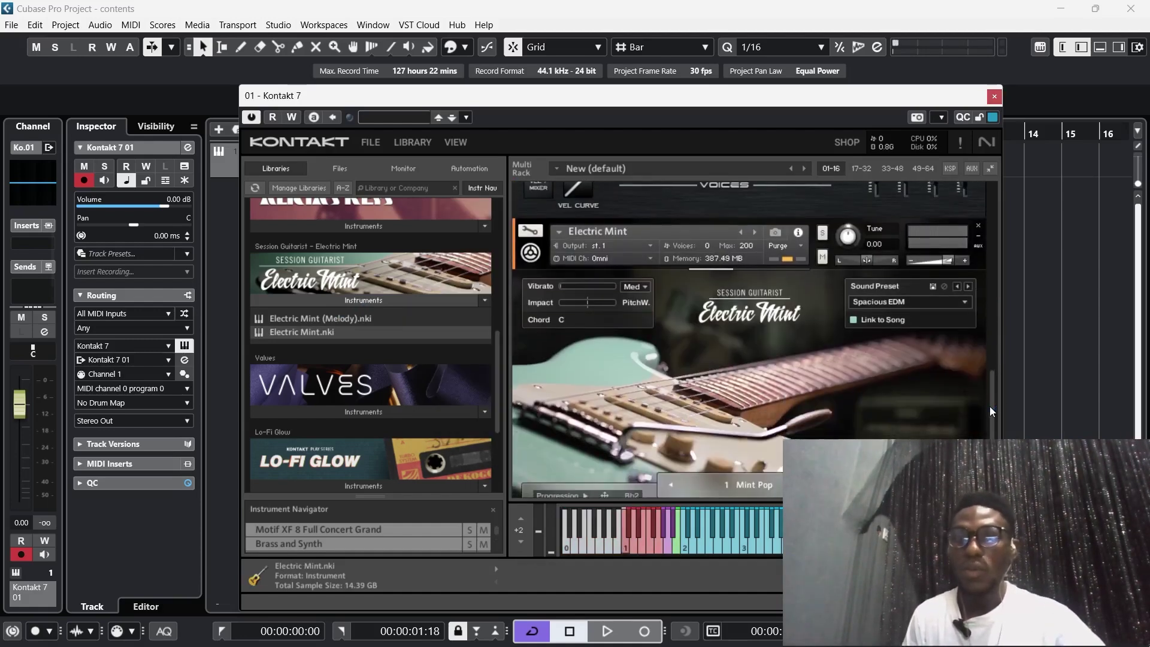
left_click_drag(992, 407, 996, 200)
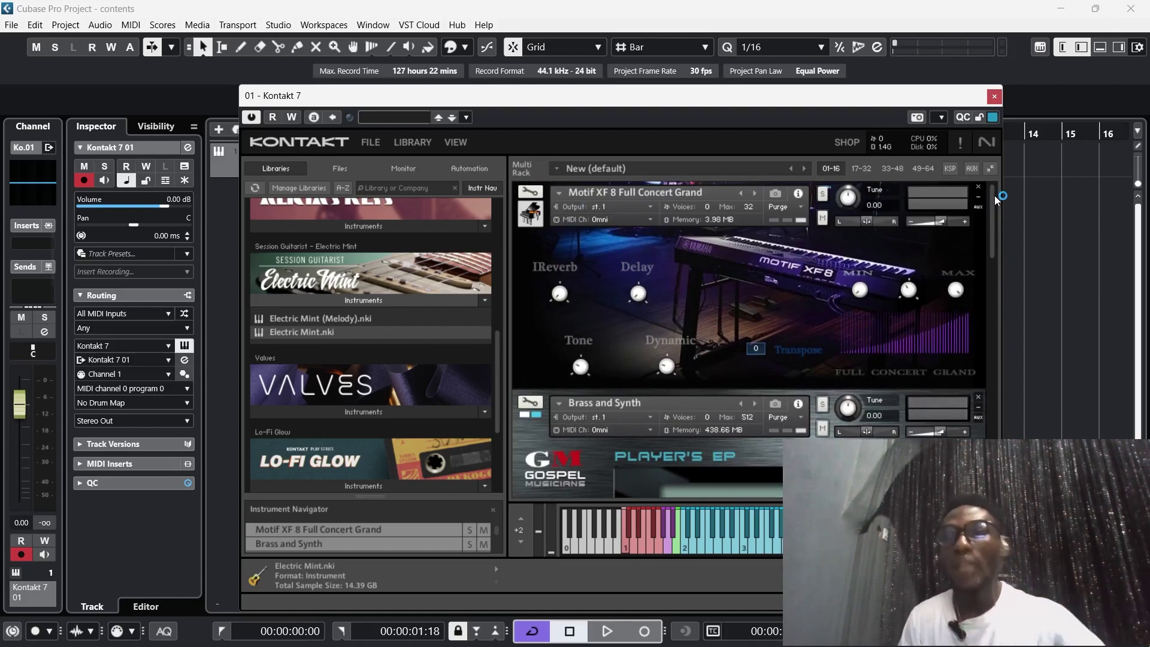
left_click_drag(987, 229, 986, 308)
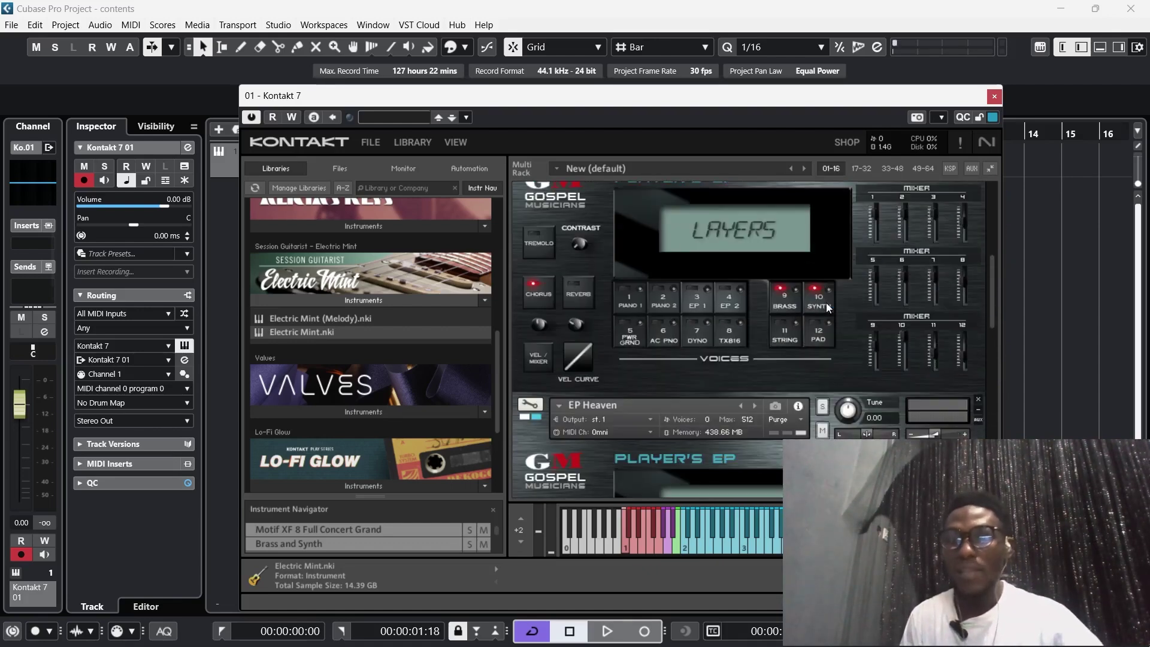
left_click_drag(993, 288, 990, 333)
left_click(765, 537)
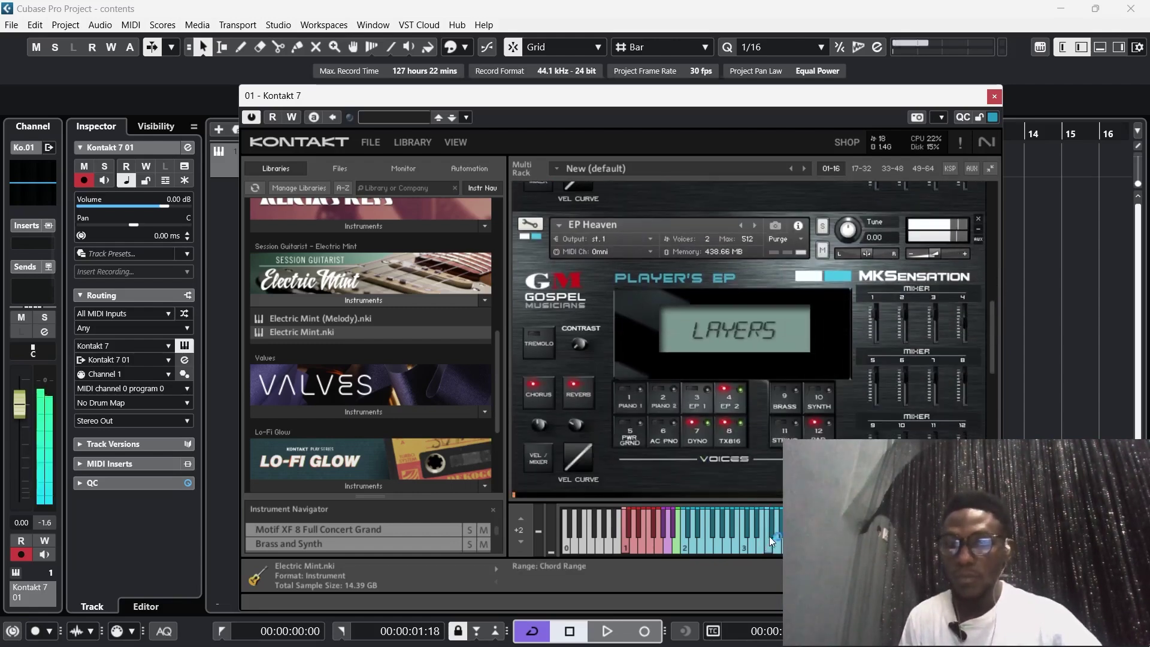
Step: Solo EP Heaven, switch off its TX816 voice while keeping Strings on, and audition the sound on the keyboard
left_click(744, 545)
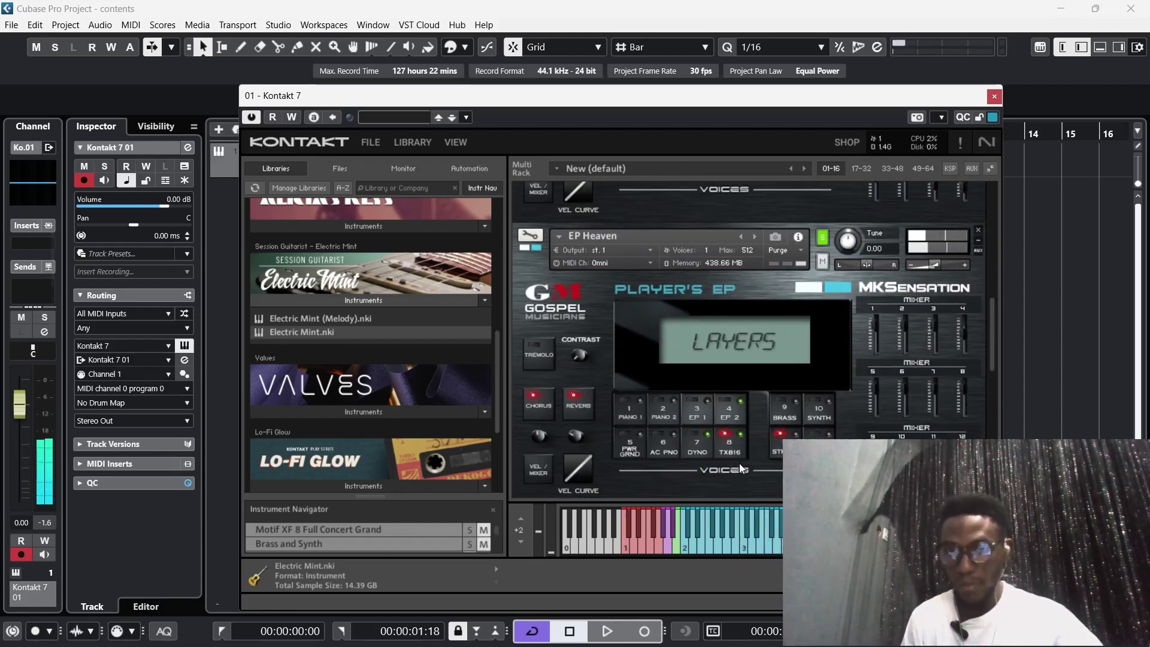
left_click(730, 446)
left_click(727, 537)
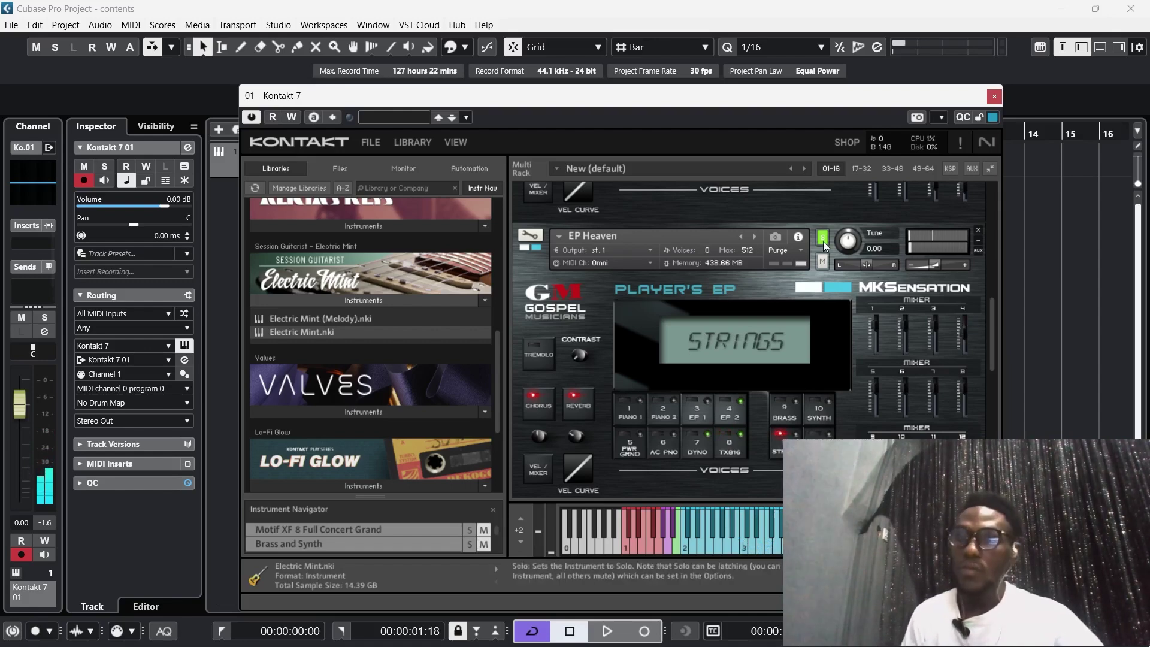
Step: Solo the Electric Mint guitar and audition it with notes on the Kontakt keyboard, then release the solo
left_click_drag(991, 329, 991, 431)
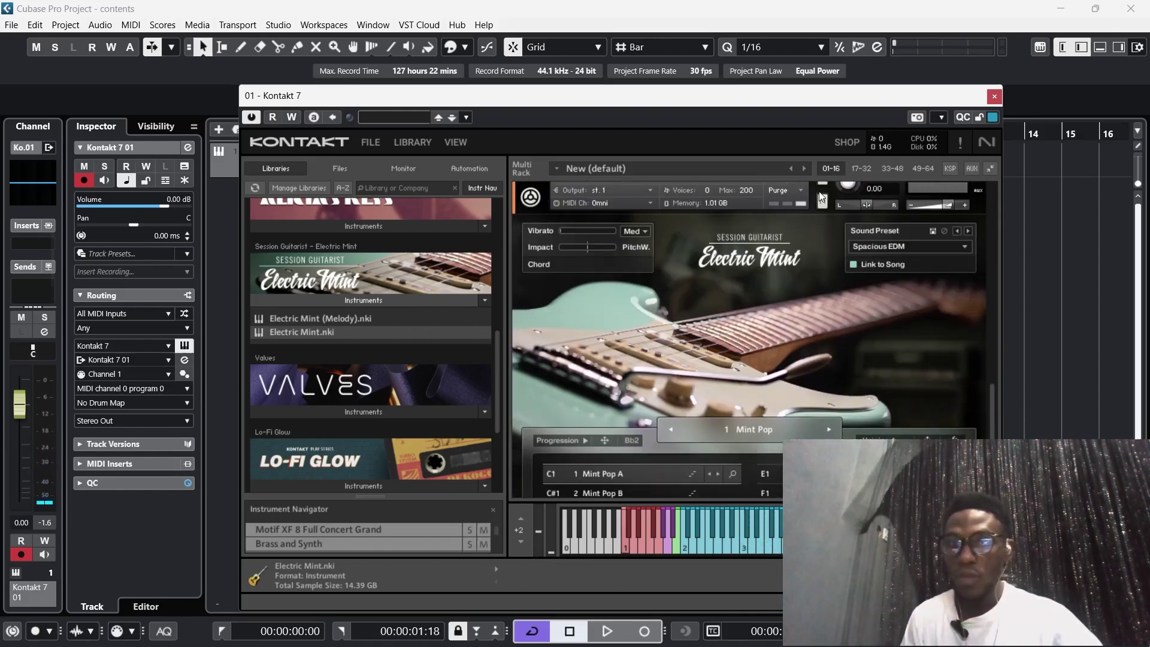
left_click(745, 520)
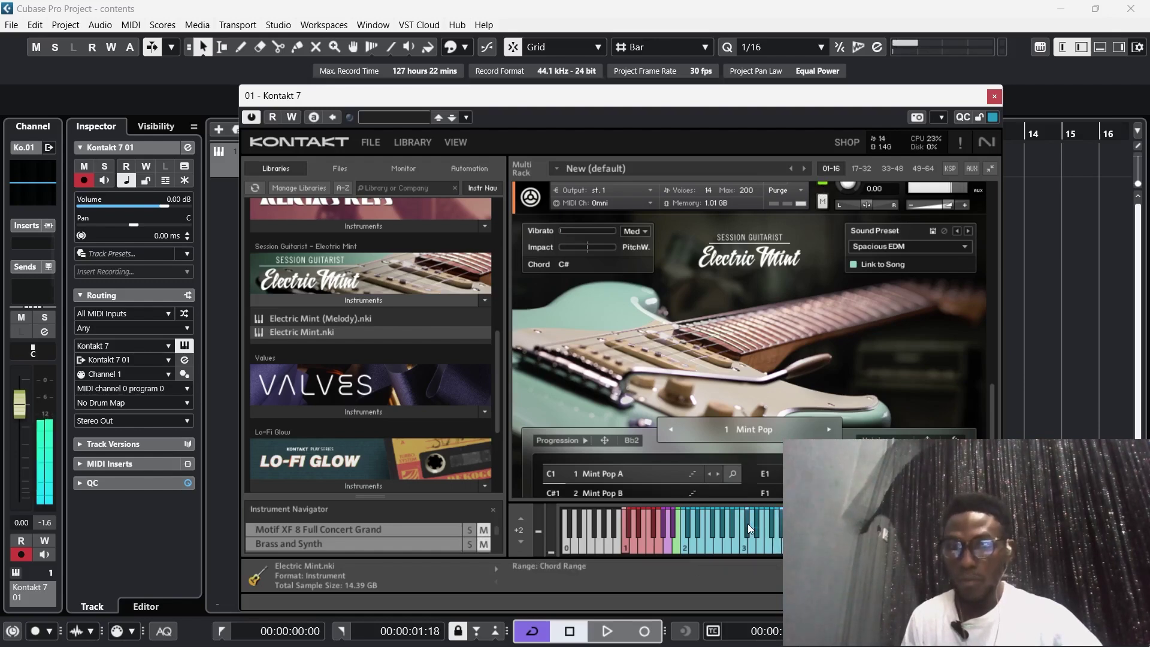
left_click(758, 544)
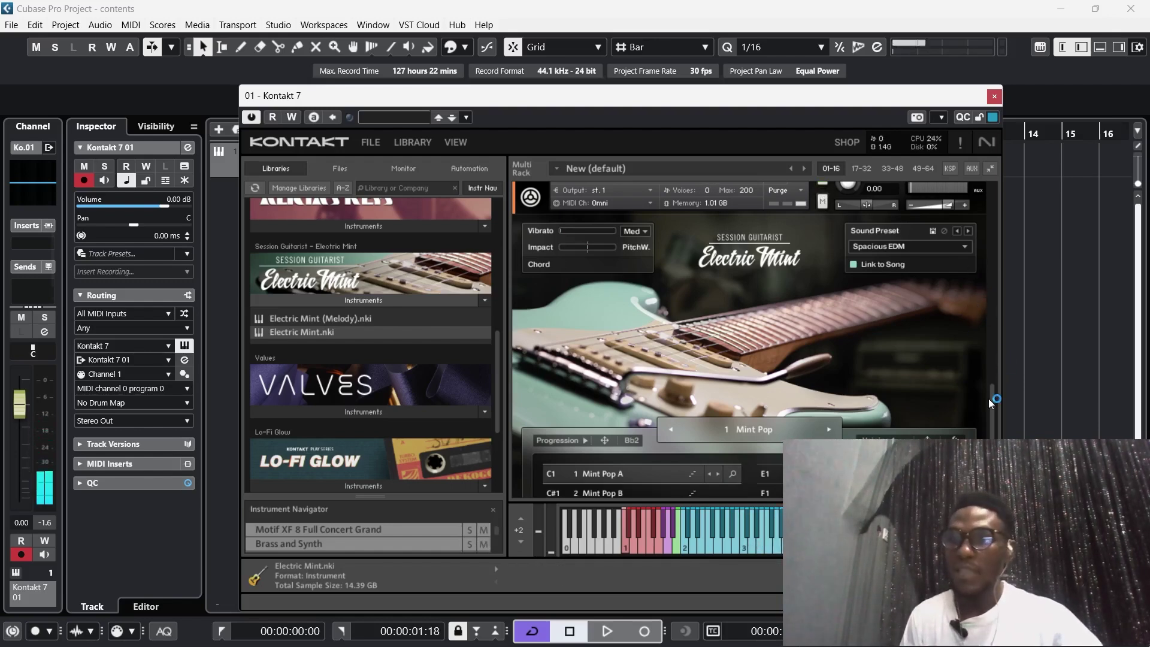
left_click_drag(989, 400, 991, 387)
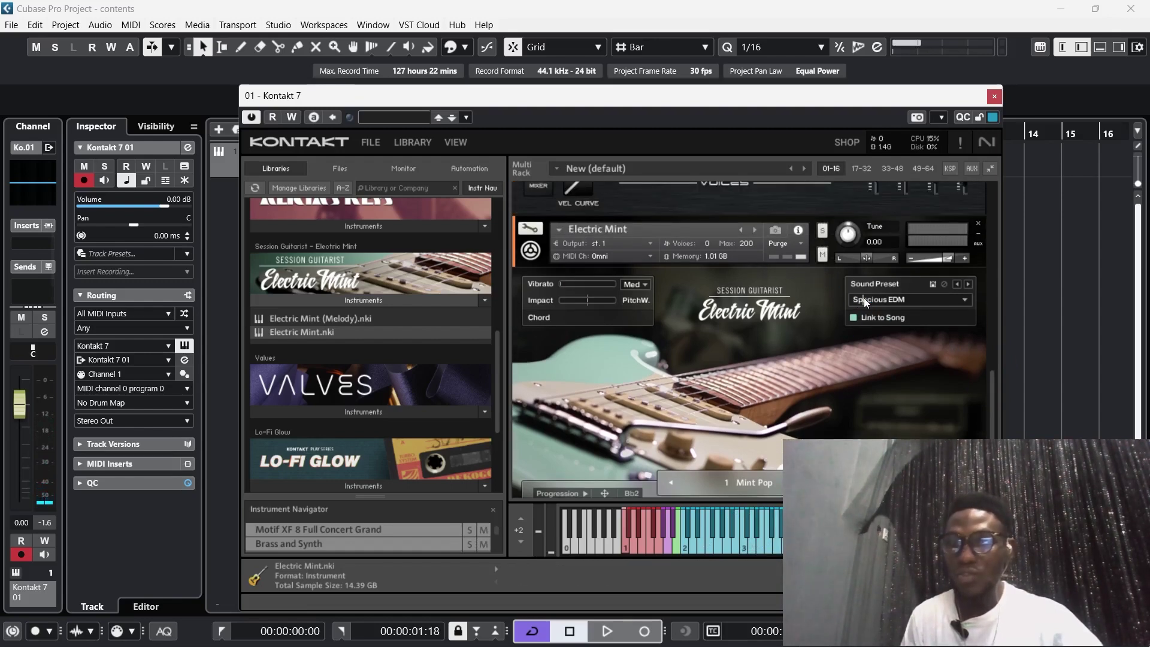
Step: Close the Kontakt window and add four MIDI tracks with Kontakt 7 as MIDI output and Channel 1 as the starting channel
left_click(994, 96)
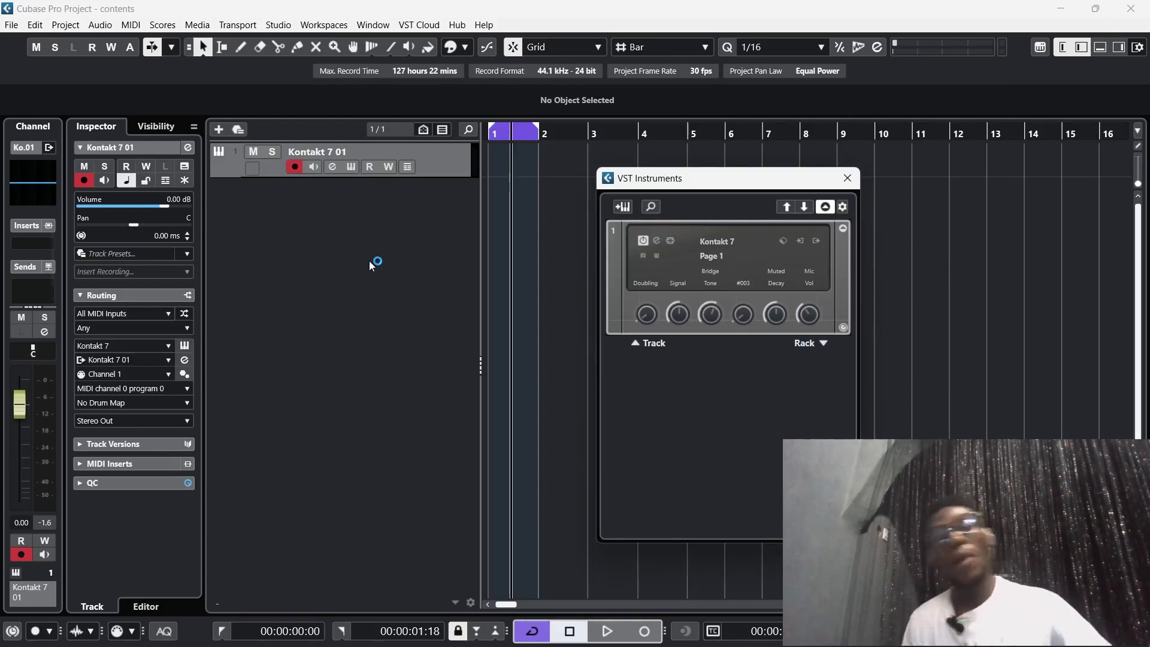
key("F11")
right_click(372, 226)
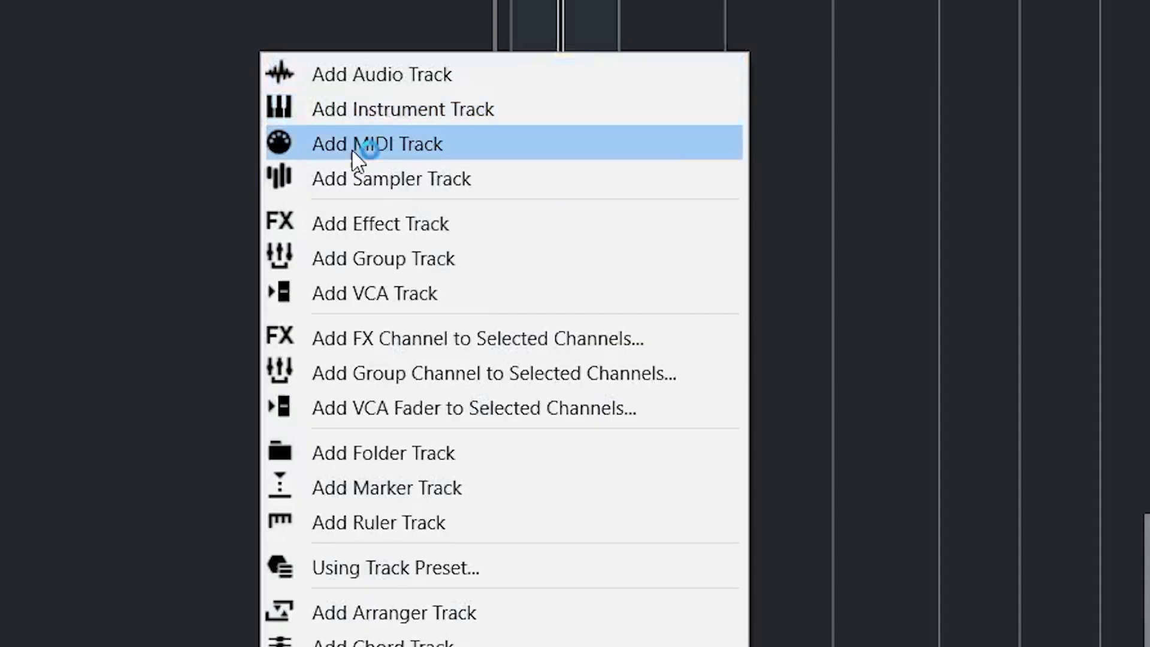
left_click(413, 144)
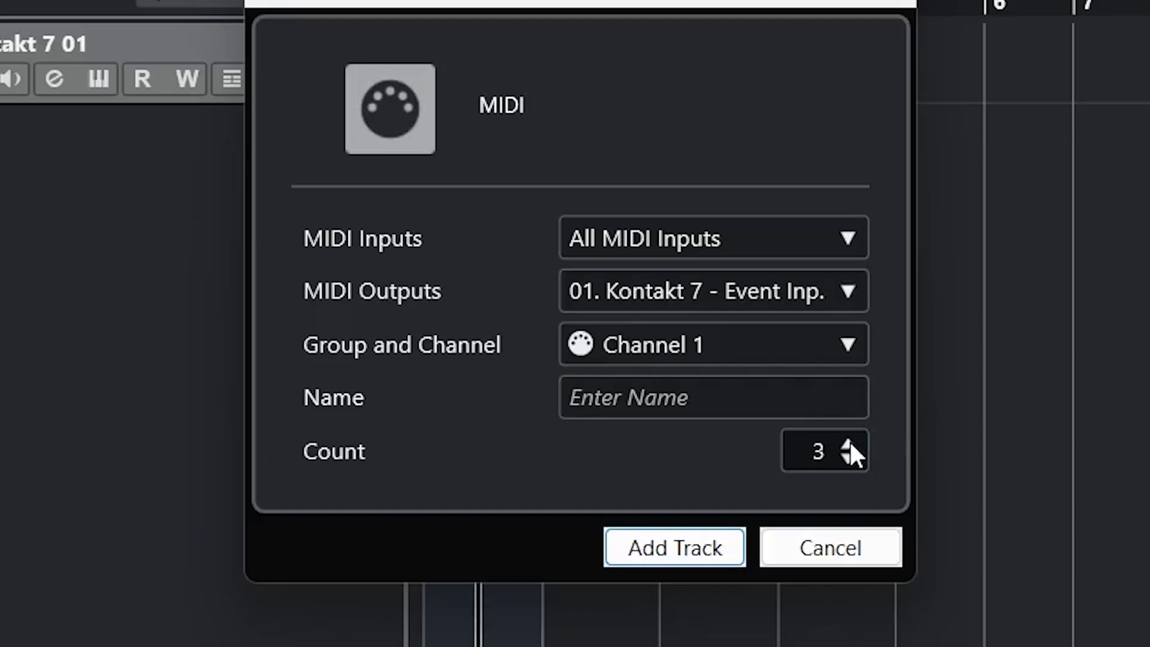
left_click(632, 401)
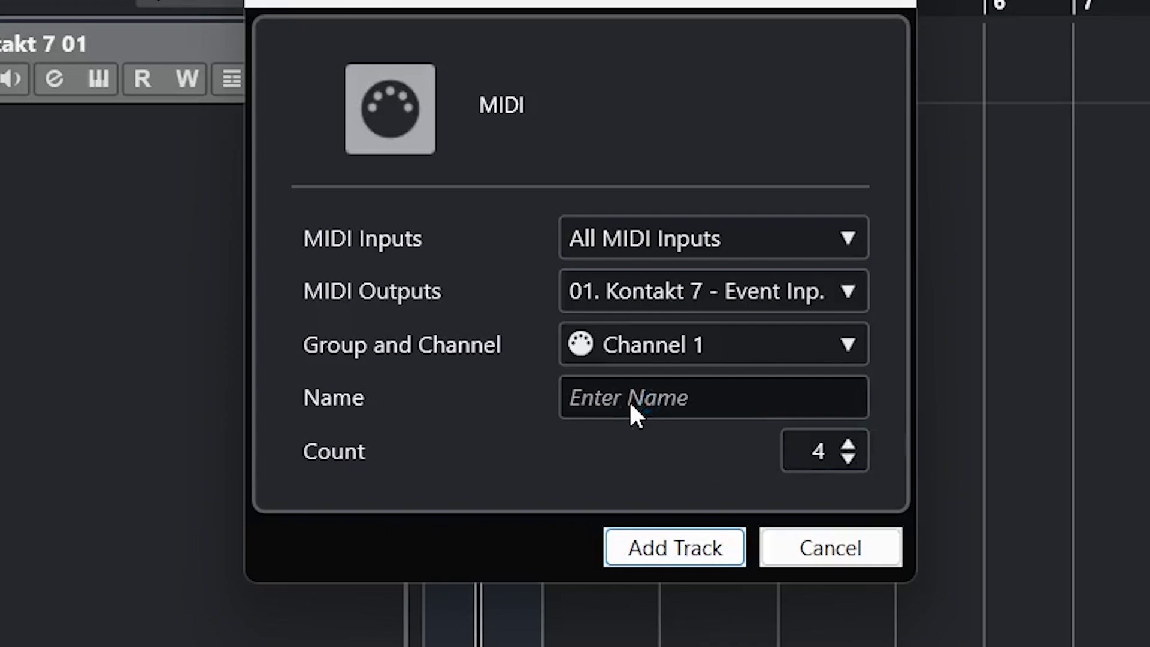
left_click(629, 548)
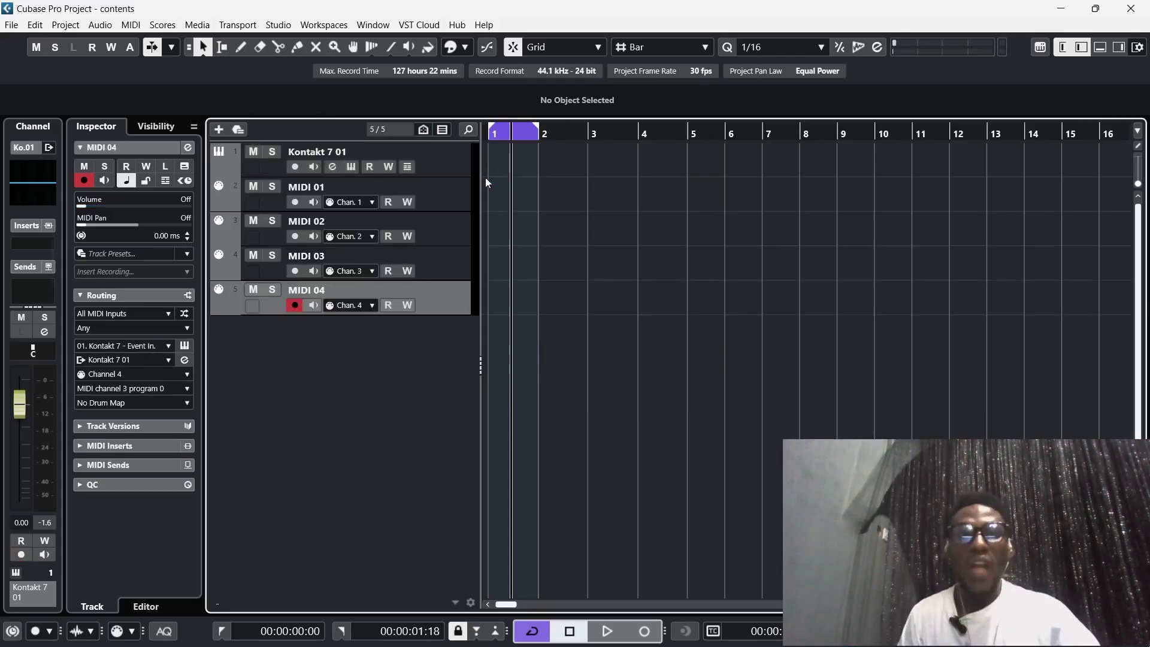
Step: Place the one-bar MIDI 01 clip at bar 1 on the Kontakt 7 01 and MIDI 01 tracks
double_click(493, 202)
double_click(500, 195)
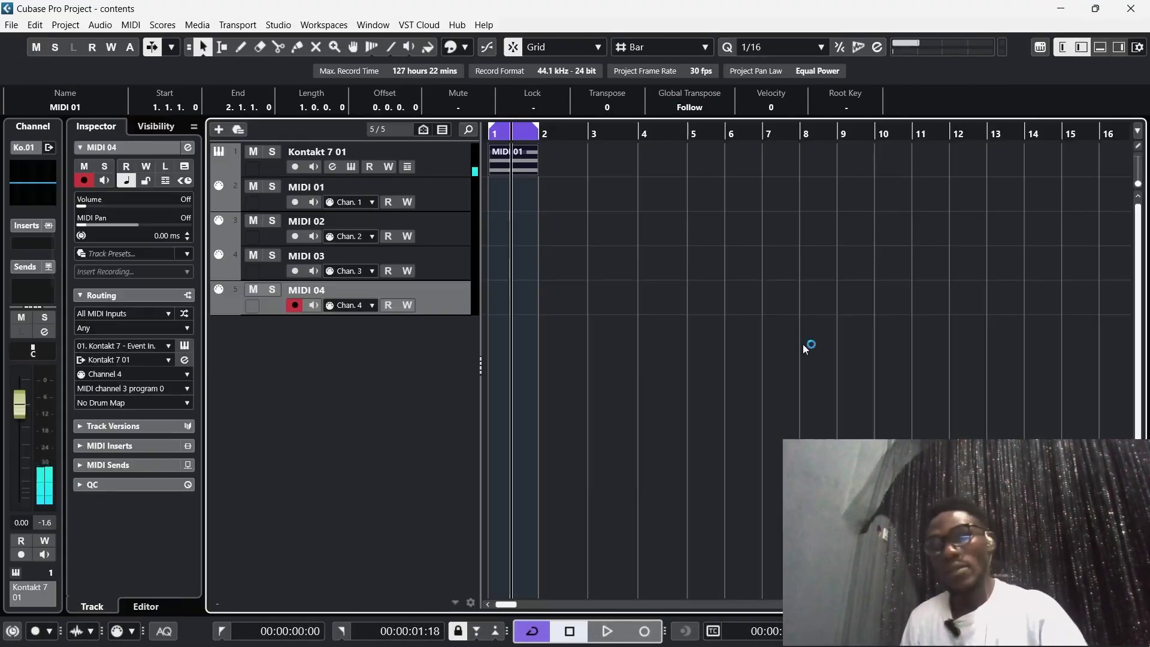
left_click(496, 131)
left_click(494, 134)
left_click(501, 127)
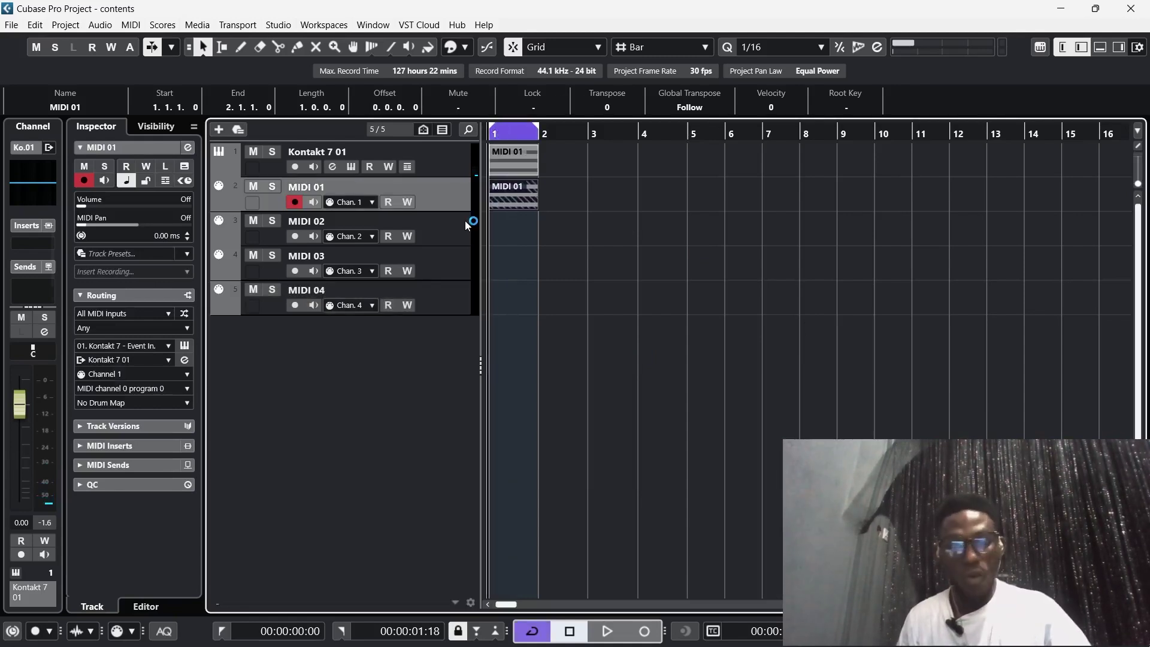
Step: Paste the one-bar clip at bar 1 onto the MIDI 02, MIDI 03 and MIDI 04 tracks
left_click(457, 227)
key("ctrl+v")
left_click(456, 254)
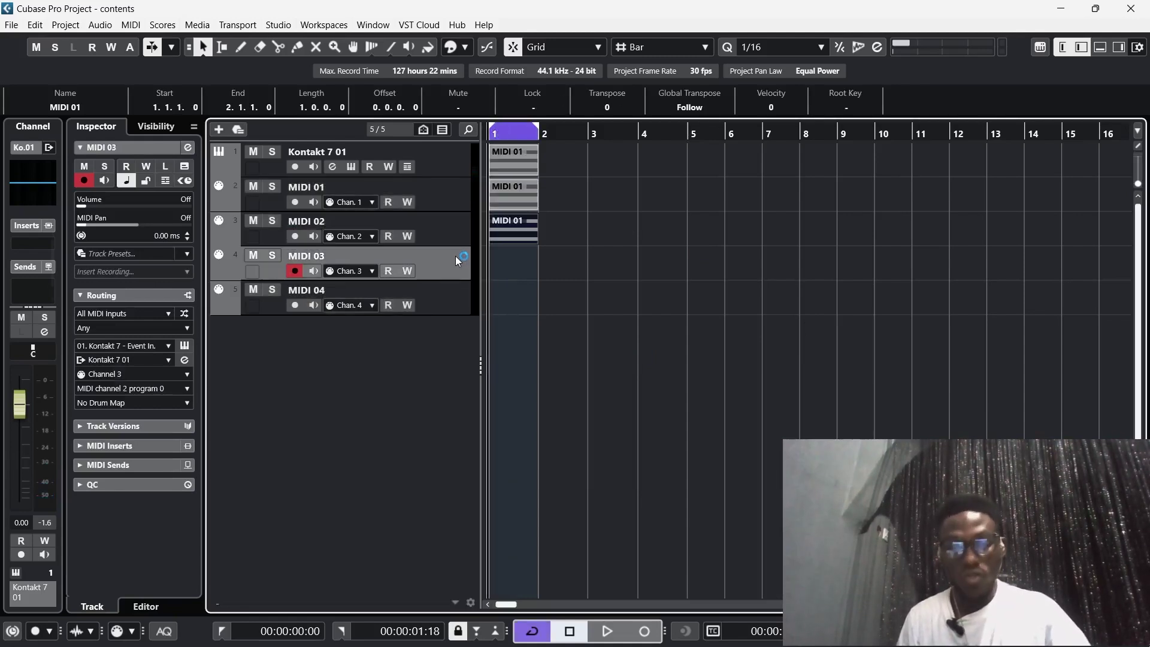
key("ctrl+v")
left_click(451, 296)
key("ctrl+v")
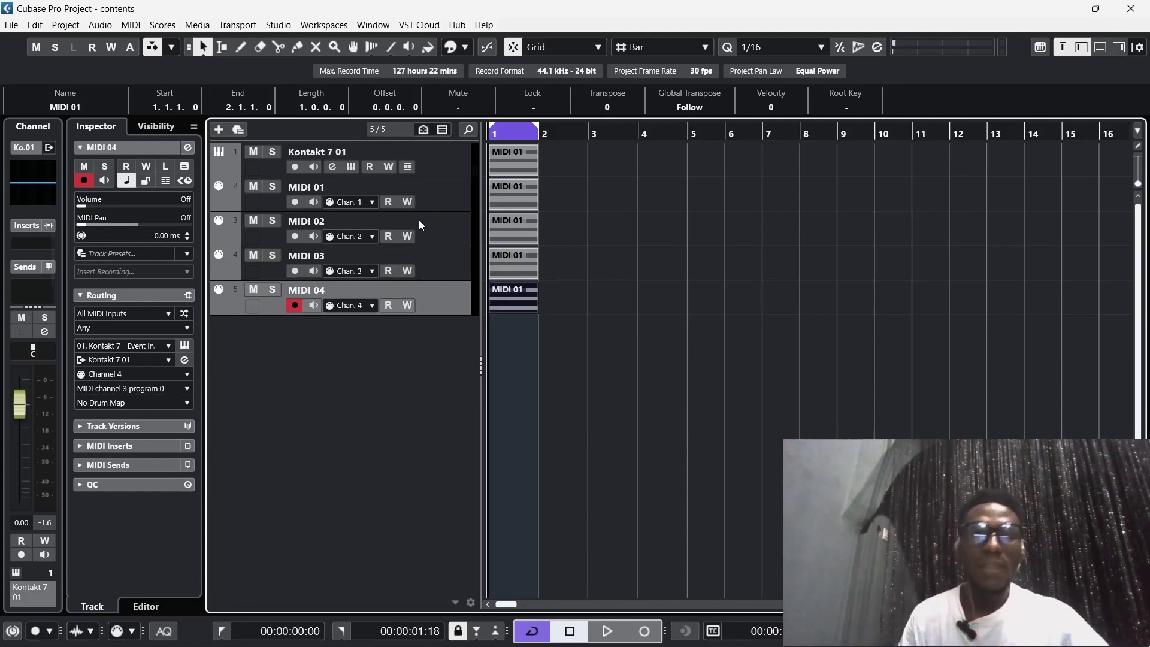
Step: Set the channel input to 1 for the Kontakt 7 01 track and to 2 for the MIDI 01 track
left_click(451, 164)
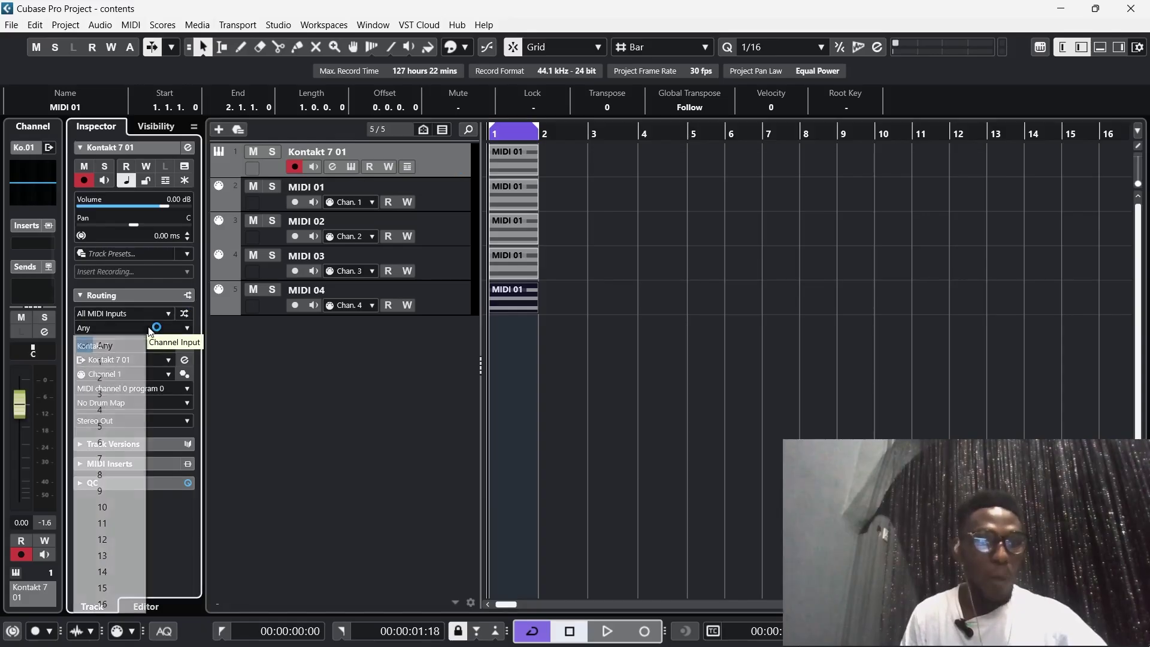
left_click(220, 333)
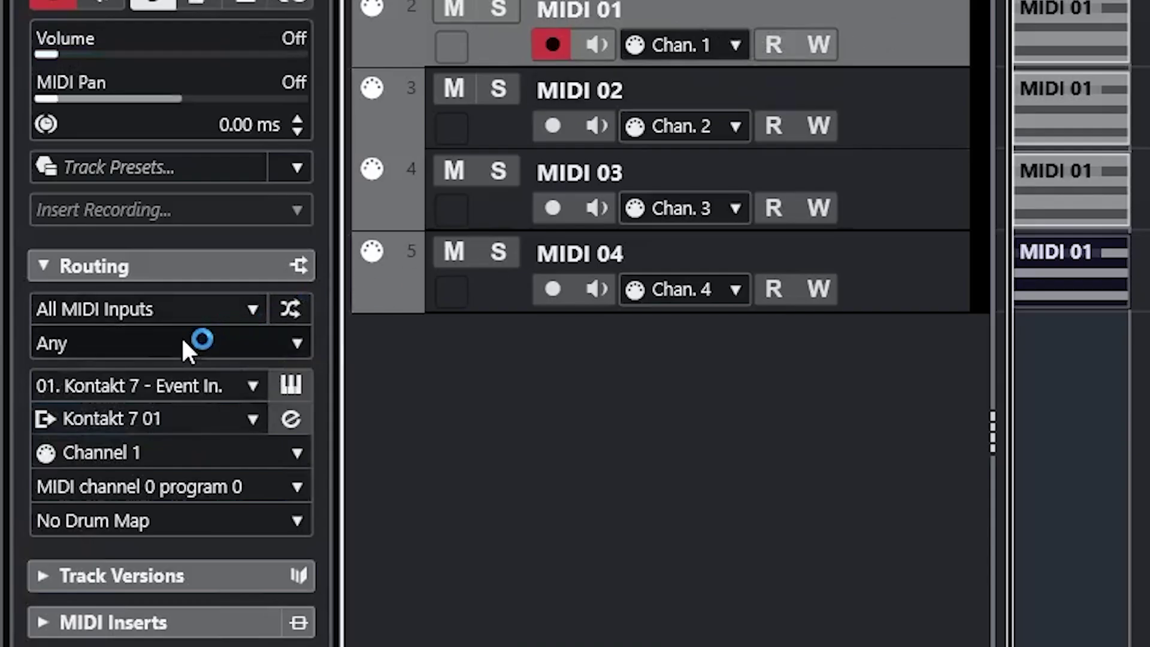
left_click(186, 340)
left_click(123, 458)
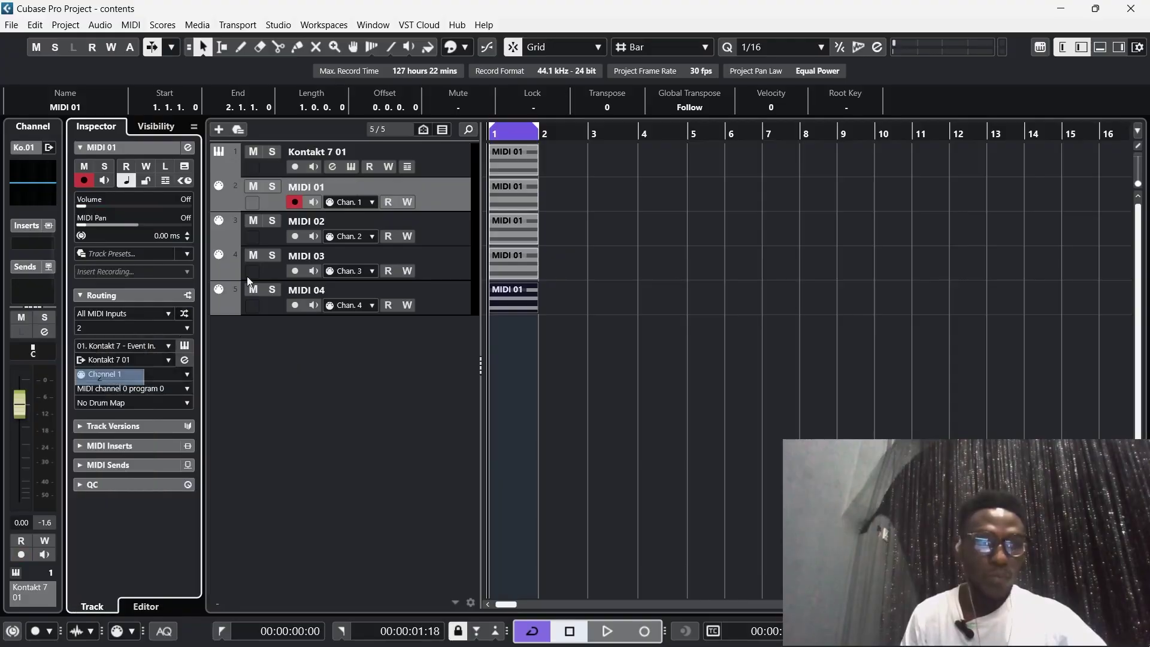
Step: Set the channel input to 3 for MIDI 02, 4 for MIDI 03 and 5 for MIDI 04
left_click(430, 219)
left_click(161, 328)
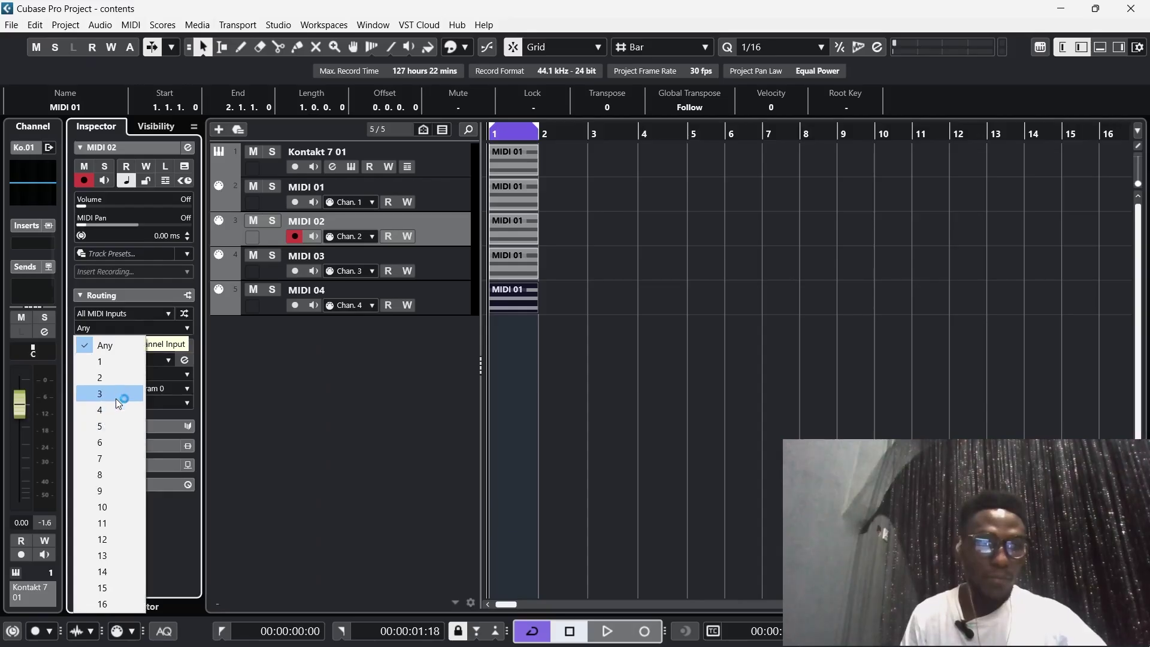
left_click(116, 394)
left_click(419, 253)
left_click(112, 328)
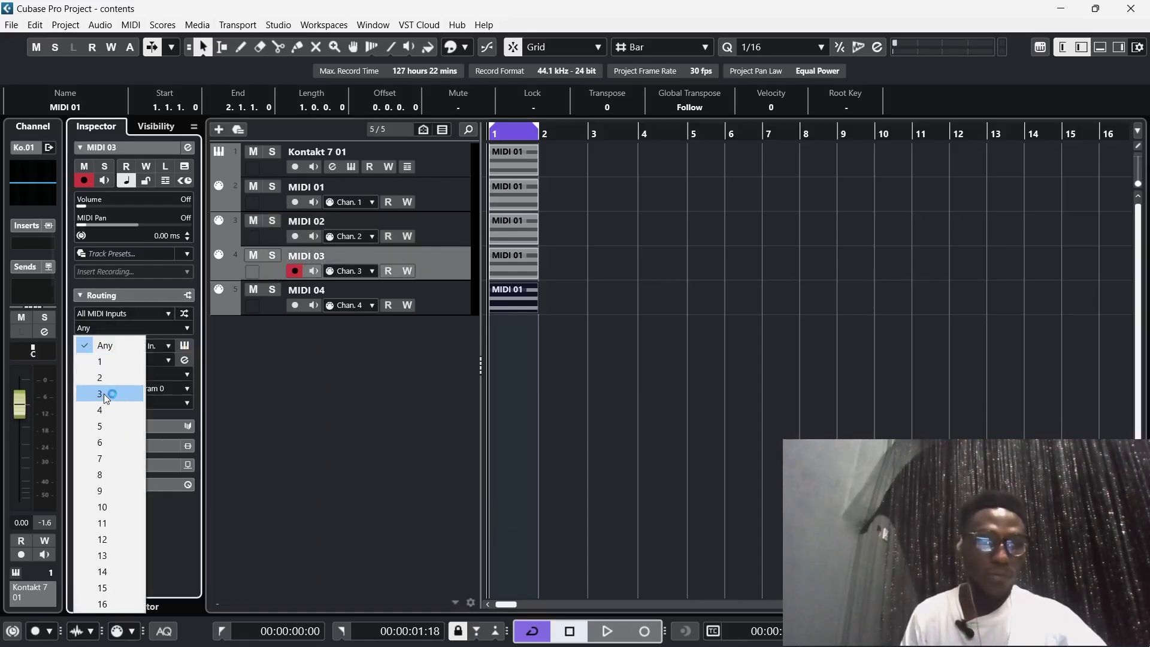
left_click(104, 407)
left_click(423, 291)
left_click(111, 329)
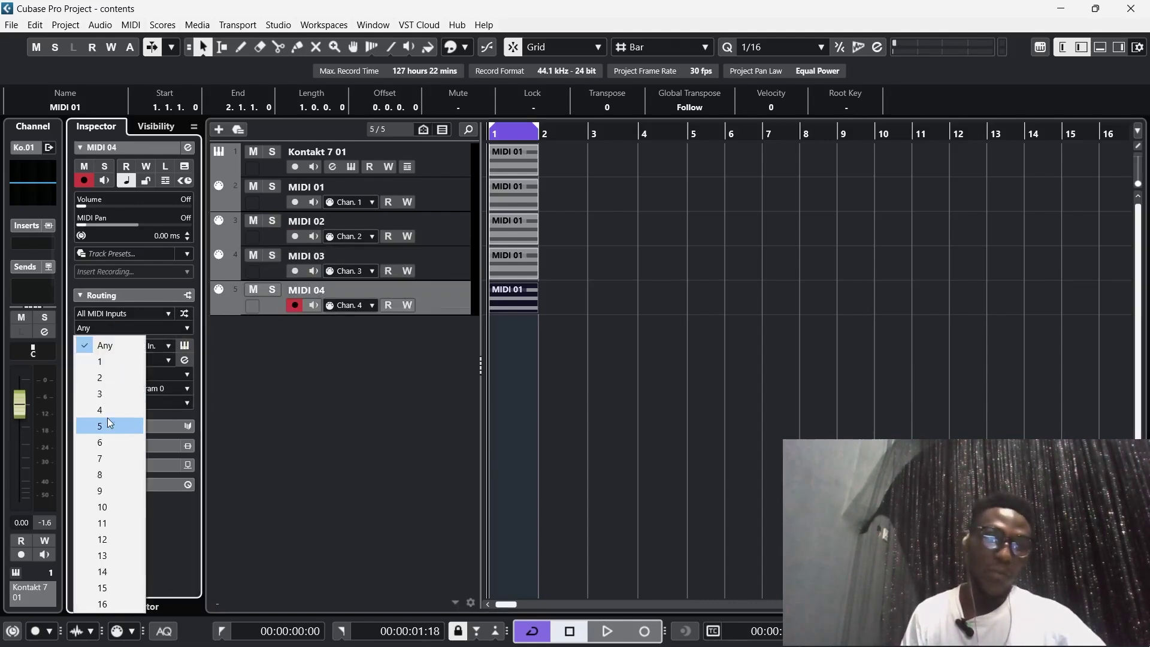
left_click(110, 423)
Step: Check the routing of each track in turn, from Kontakt 7 01 down to MIDI 04
left_click(441, 167)
left_click(443, 194)
left_click(443, 231)
left_click(443, 267)
left_click(443, 303)
Step: Open the Kontakt instrument of the Kontakt 7 01 track and set Motif XF 8 Full Concert Grand to MIDI channel 1 on Port A
left_click(440, 171)
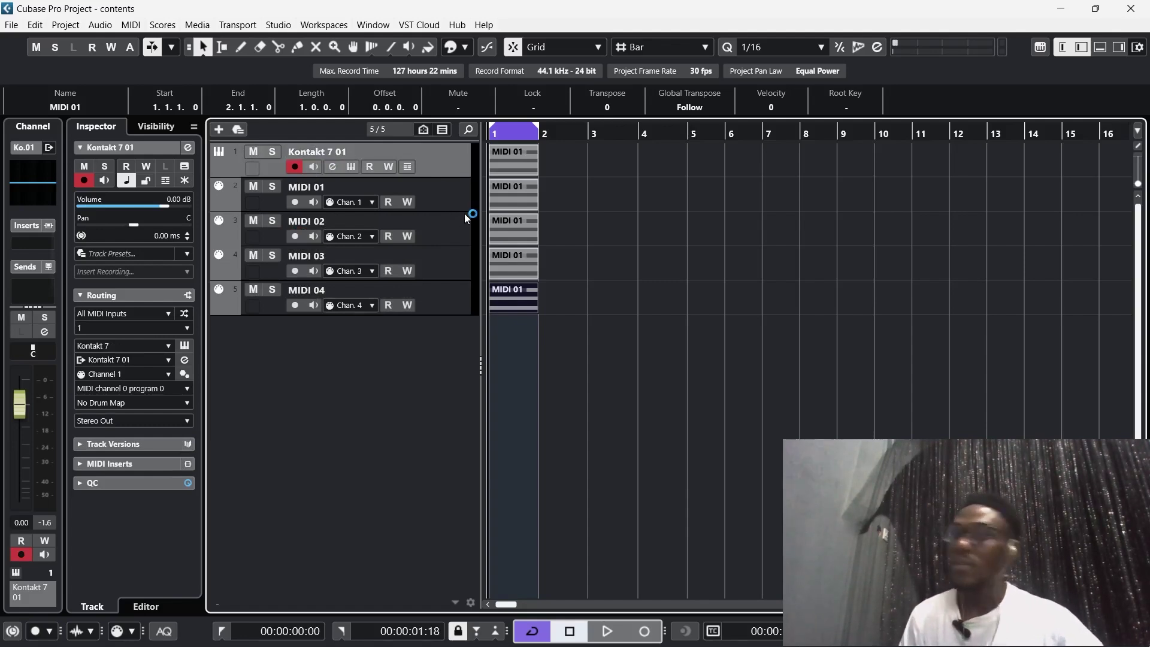
left_click(352, 168)
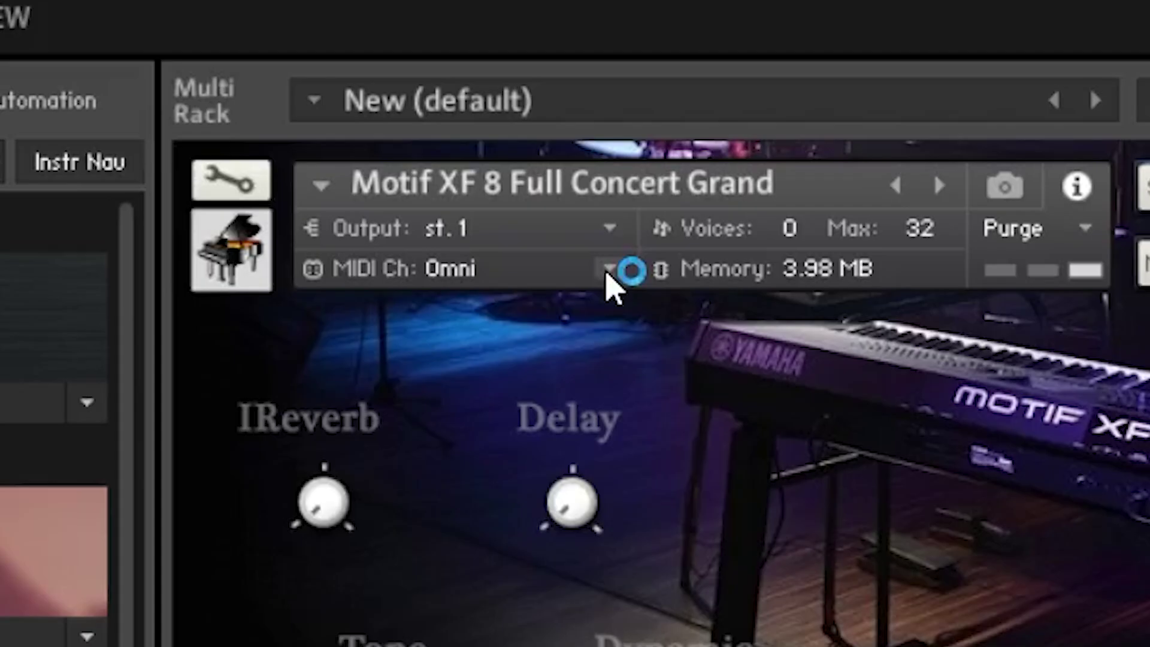
left_click(637, 214)
mouse_move(655, 247)
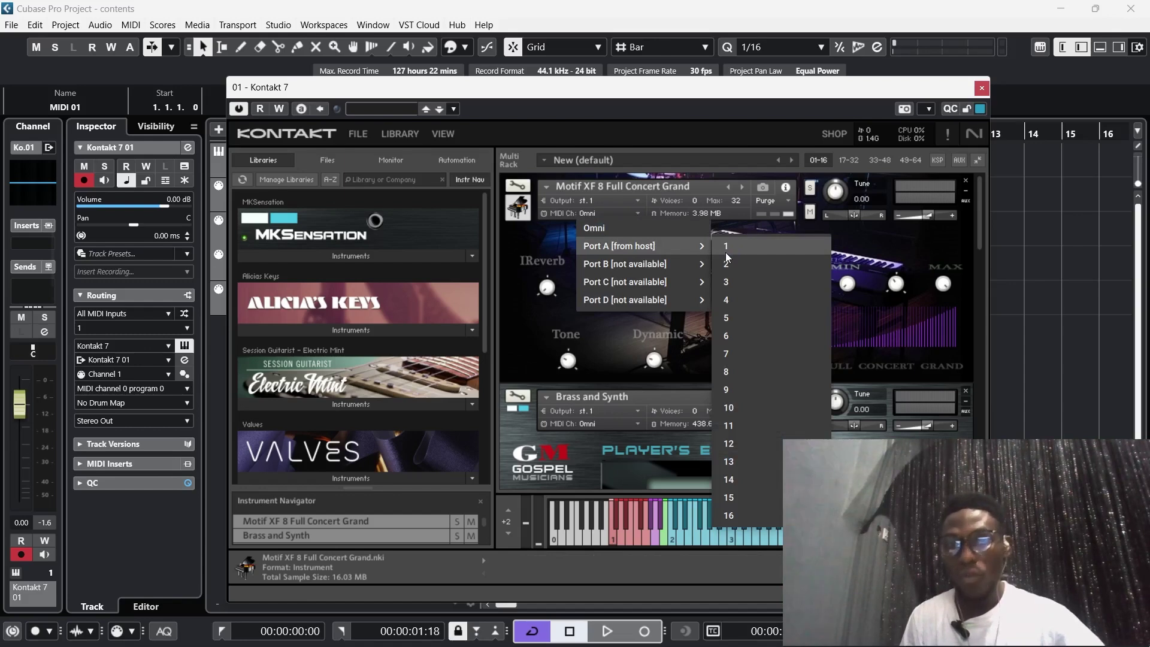
left_click(726, 253)
Step: Set the Brass and Synth instrument in the Kontakt rack to MIDI channel 2 on Port A
left_click_drag(980, 235, 985, 282)
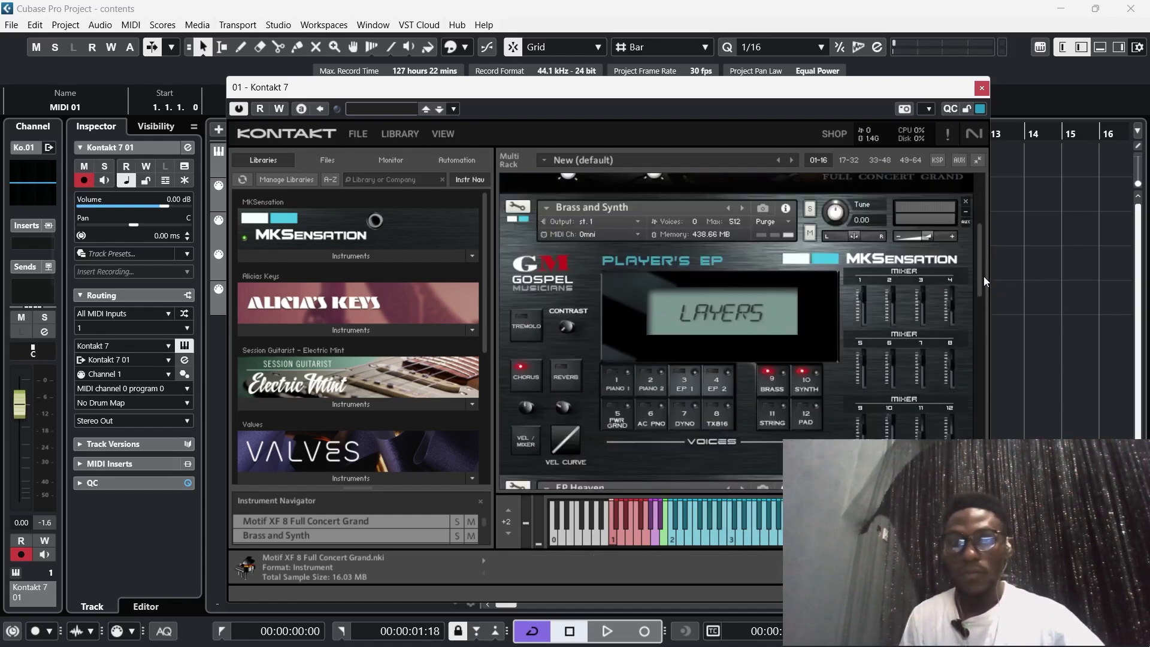
left_click(605, 233)
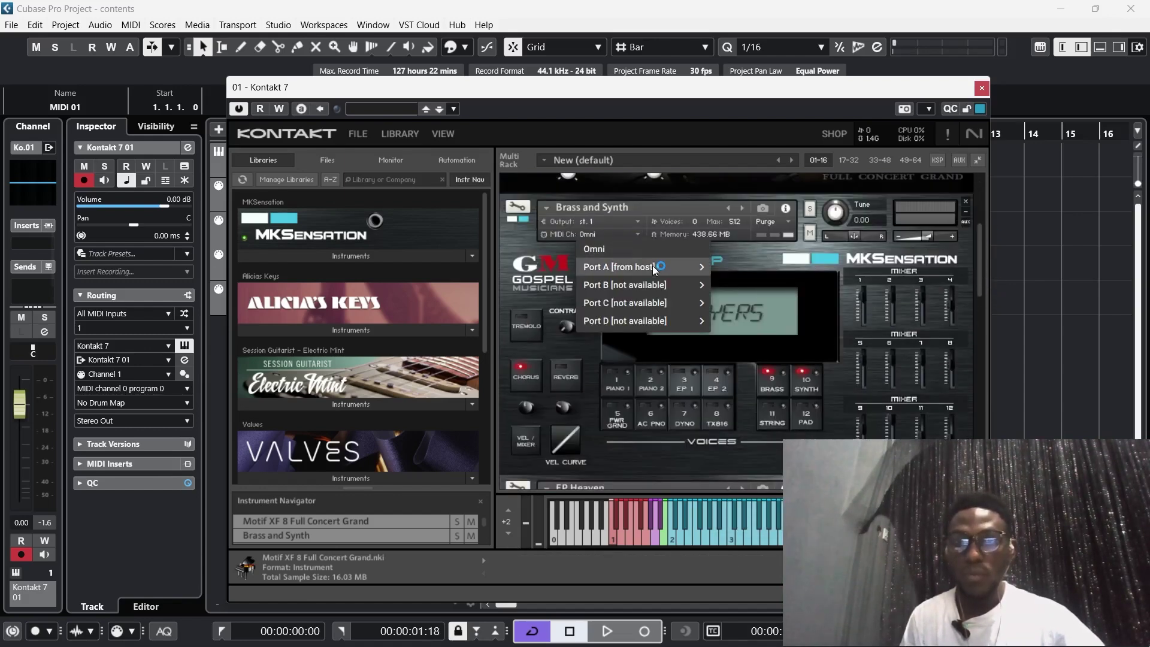
mouse_move(649, 266)
left_click(728, 282)
Step: Set the EP Heaven instrument in the Kontakt rack to MIDI channel 3 on Port A
left_click_drag(980, 281, 979, 339)
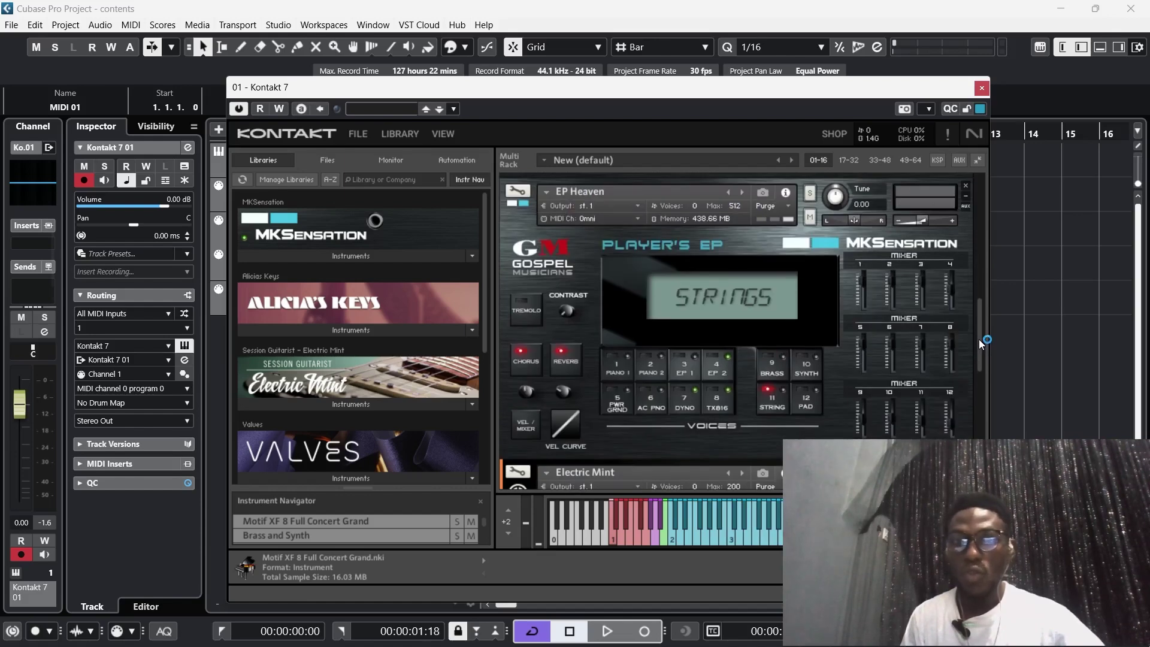
left_click(599, 218)
mouse_move(647, 252)
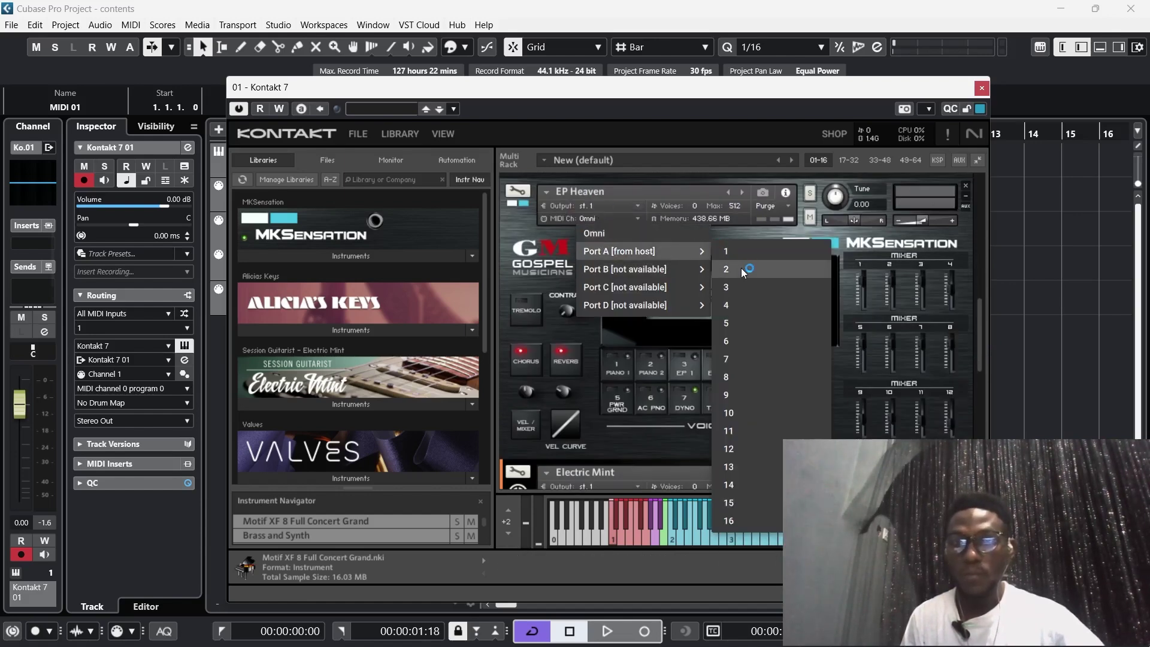
left_click(739, 286)
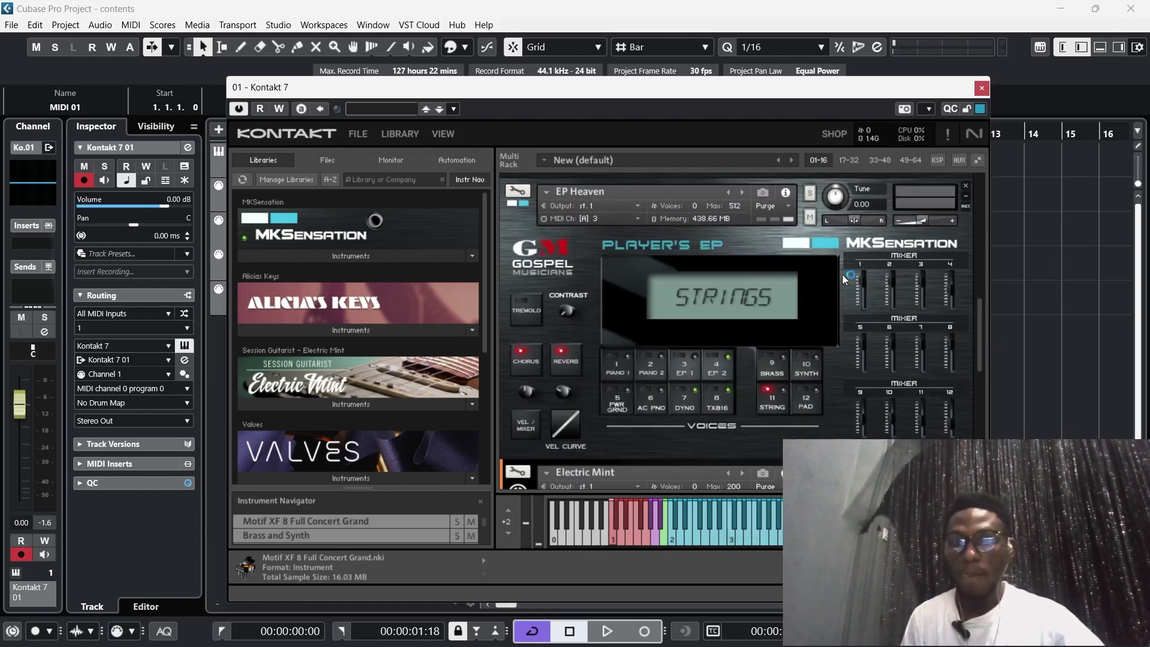
Step: Set the Electric Mint instrument to MIDI channel 4 on Port A and close the Kontakt window
left_click_drag(980, 328, 979, 398)
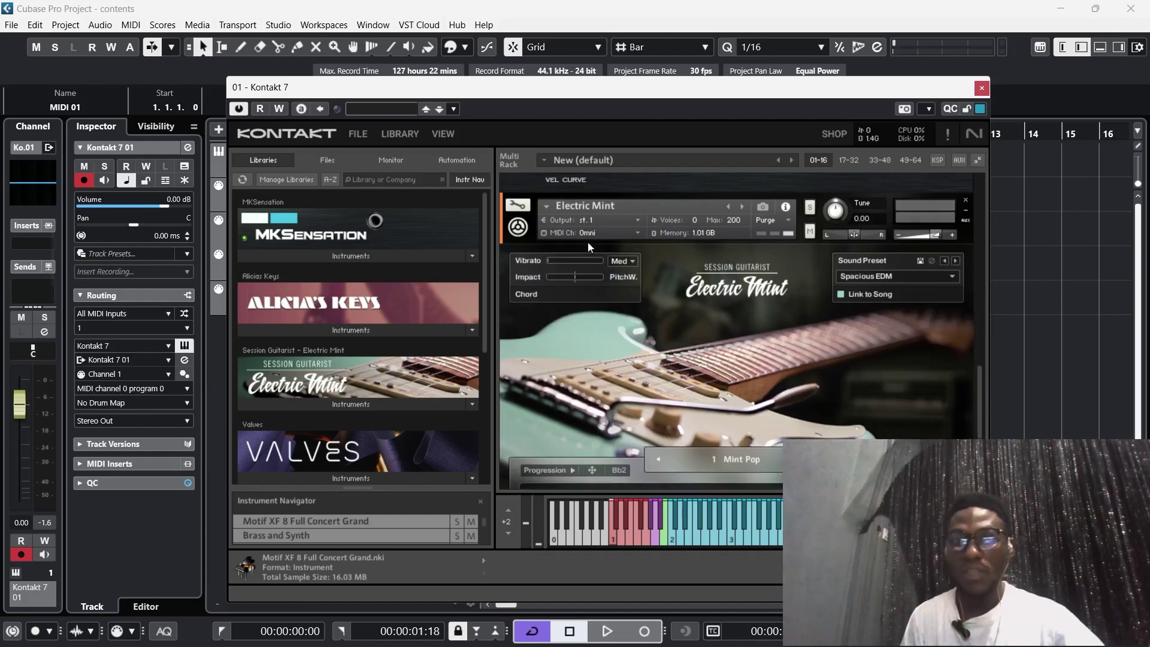
left_click(602, 235)
mouse_move(709, 266)
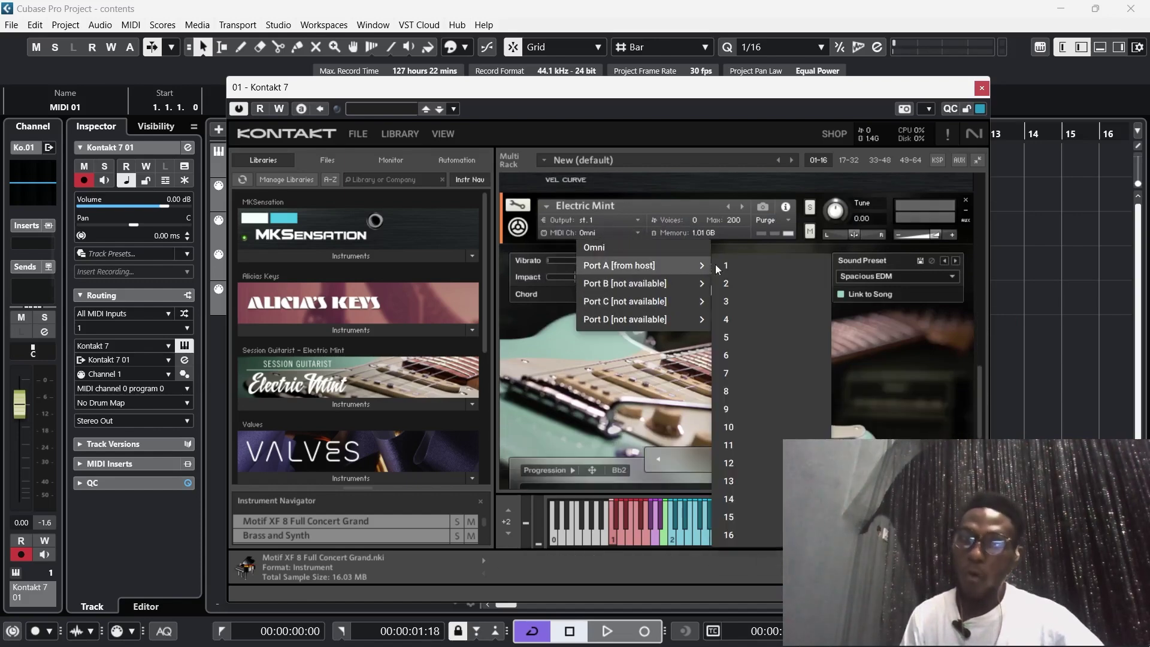
left_click(740, 318)
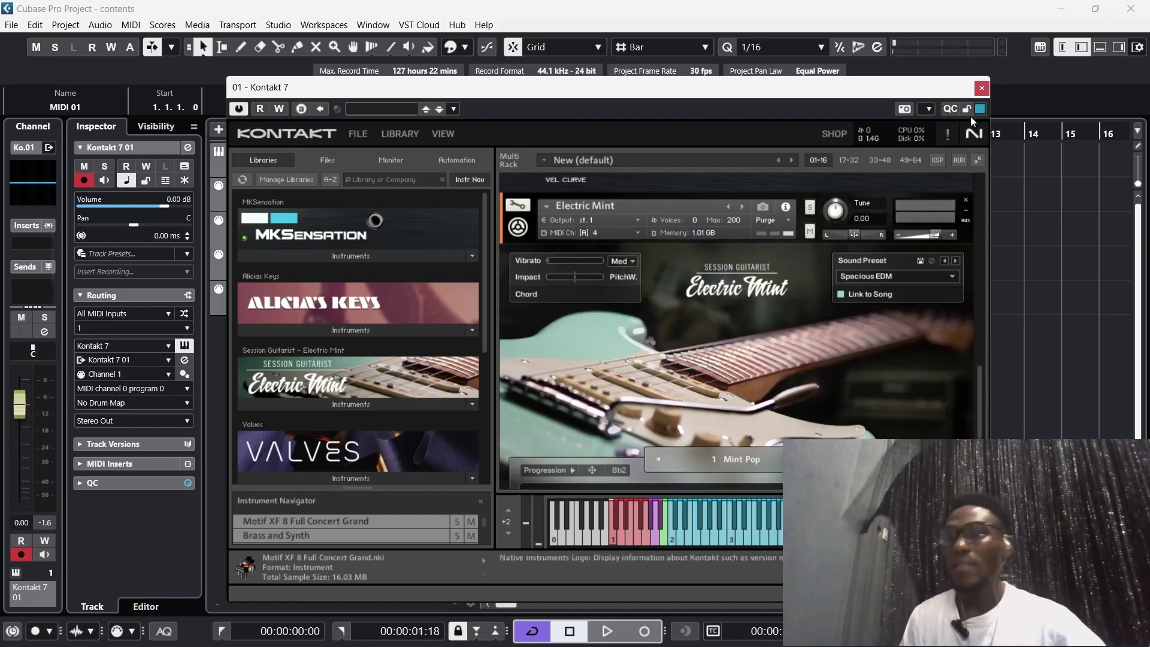
left_click(981, 88)
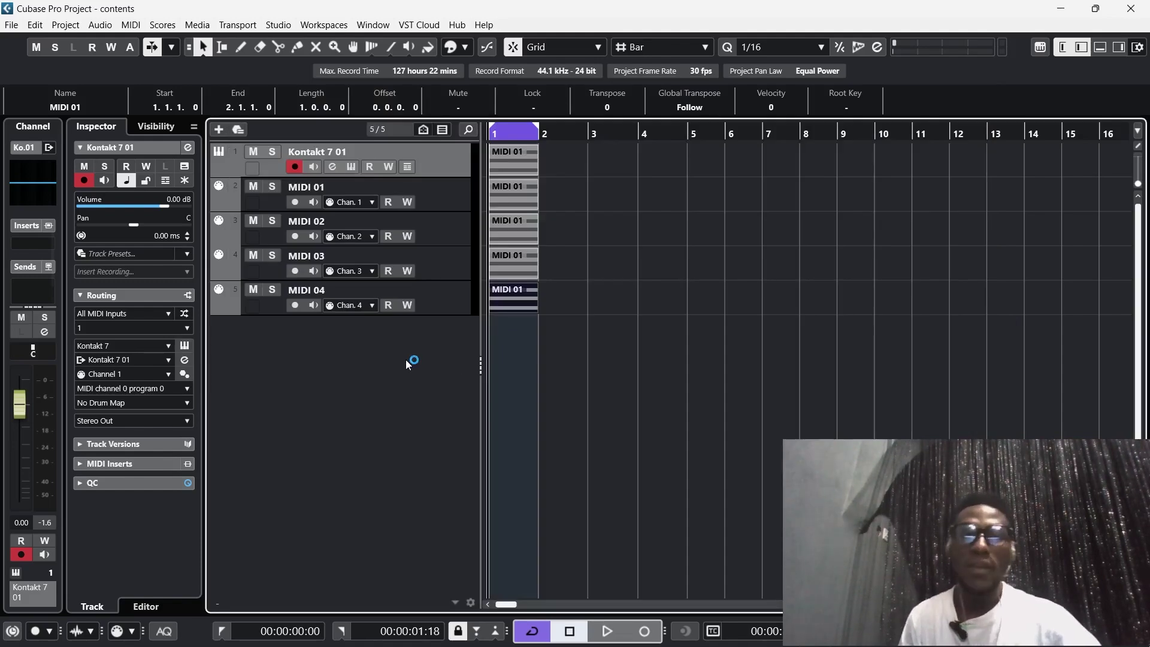
Step: Solo the Kontakt 7 01 track, play its clip to hear the instrument, and release the solo
left_click(277, 153)
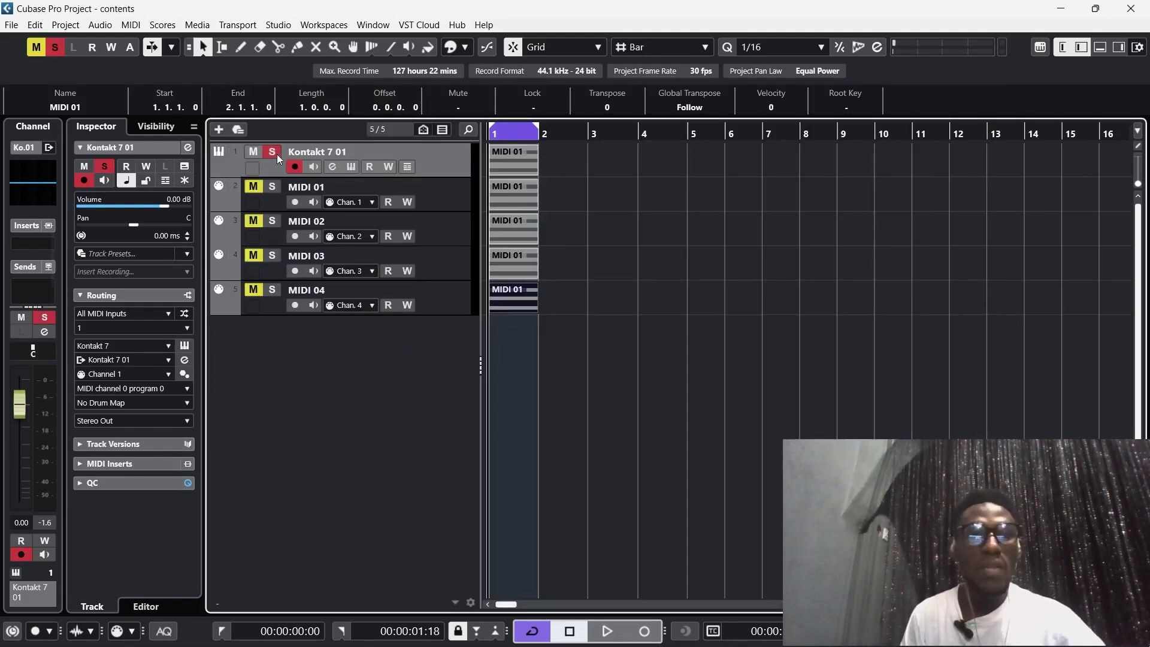
key("space")
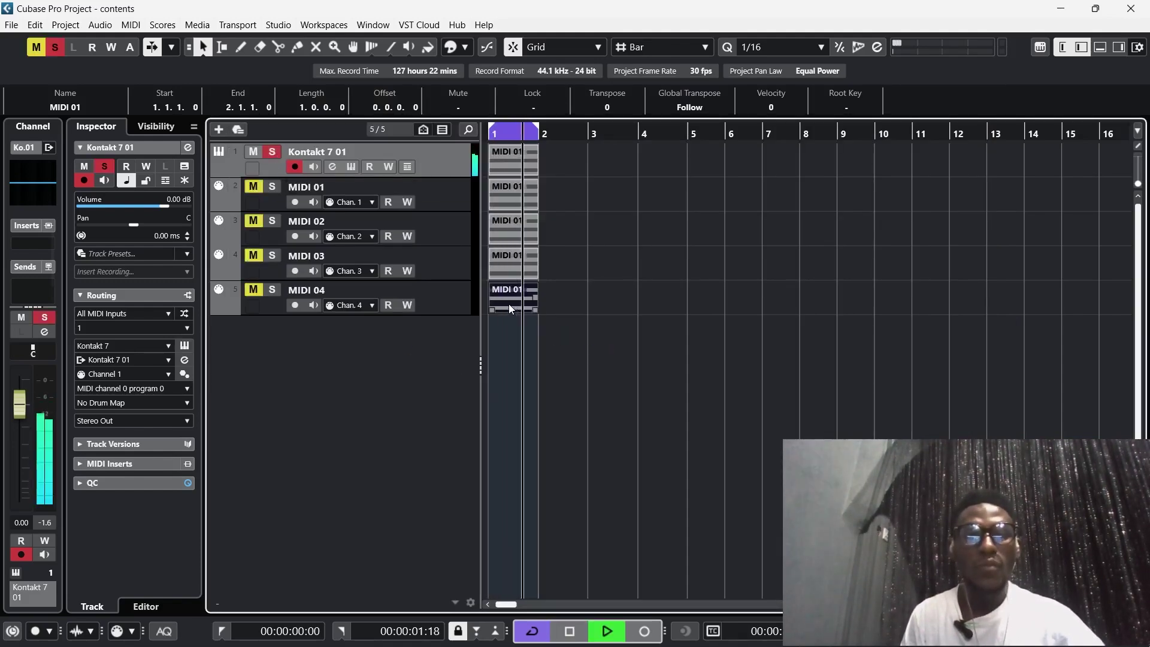
key("space")
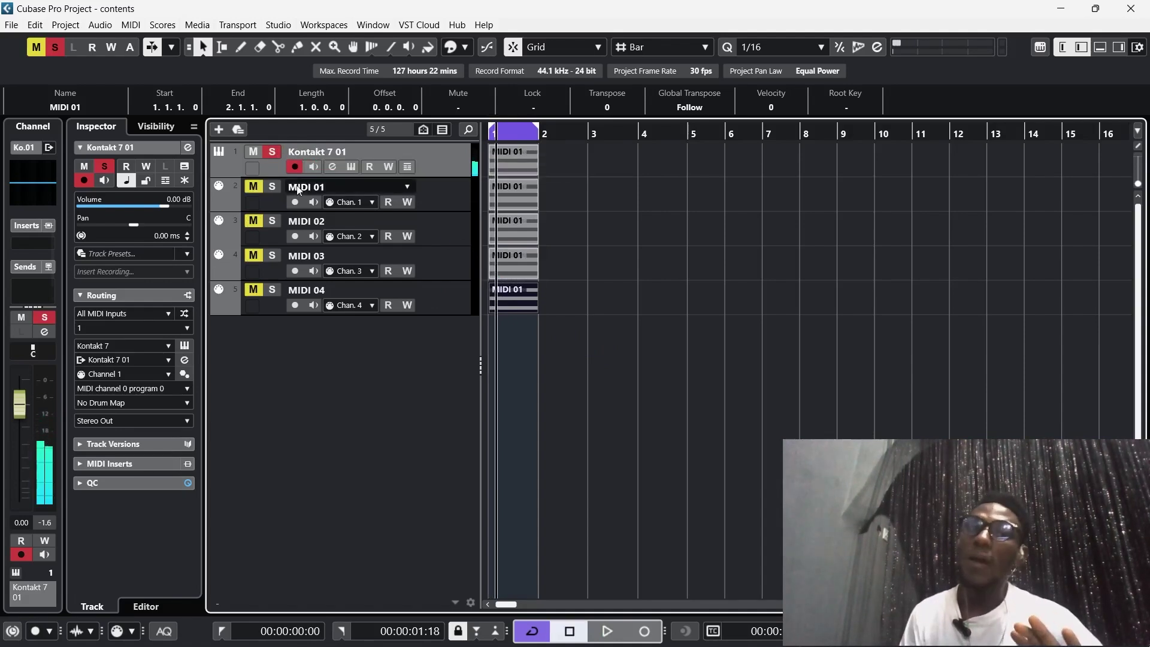
left_click(271, 154)
Step: Solo the MIDI 01 track, play its clip to hear which instrument it triggers, and release the solo
left_click(271, 187)
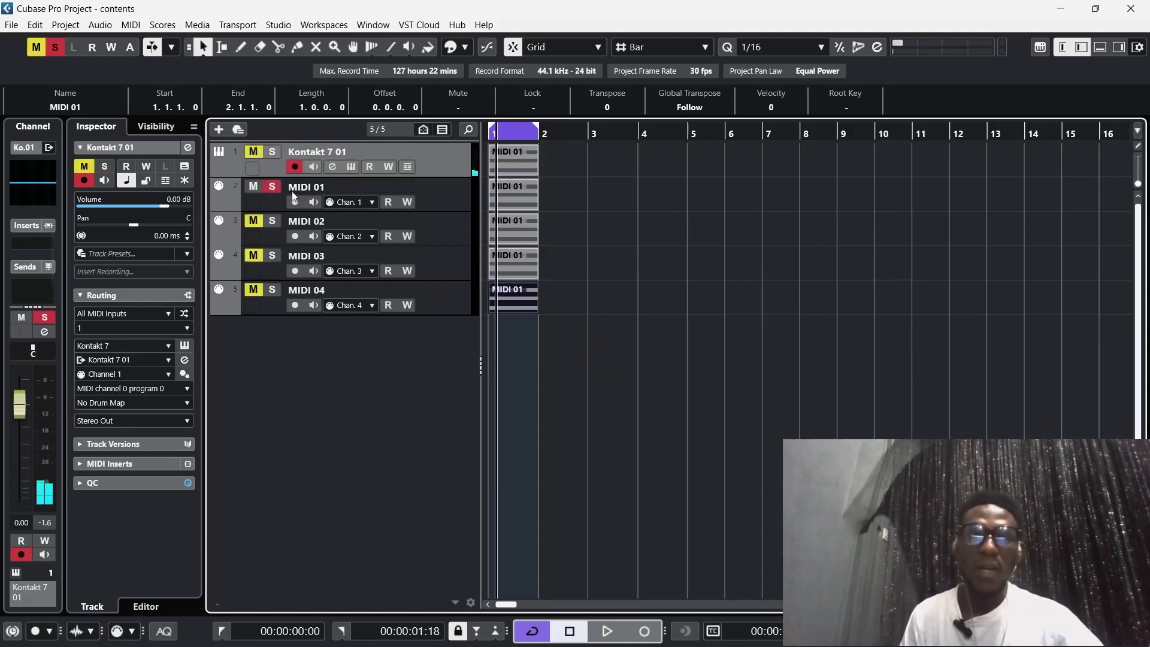
key("space")
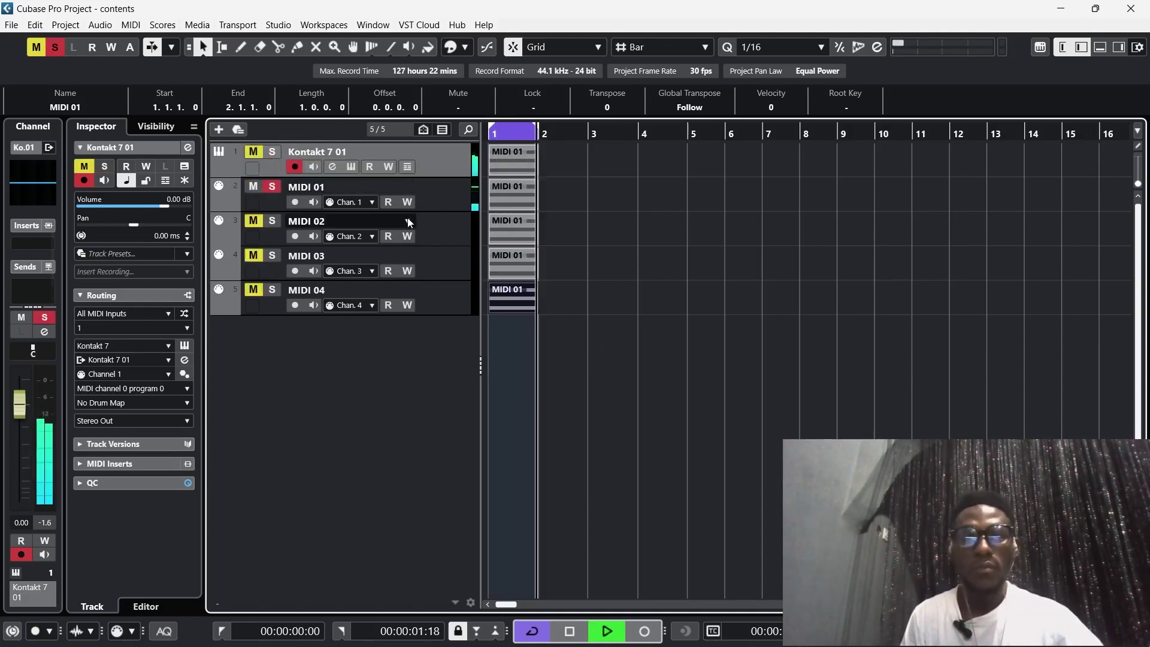
key("space")
left_click(270, 186)
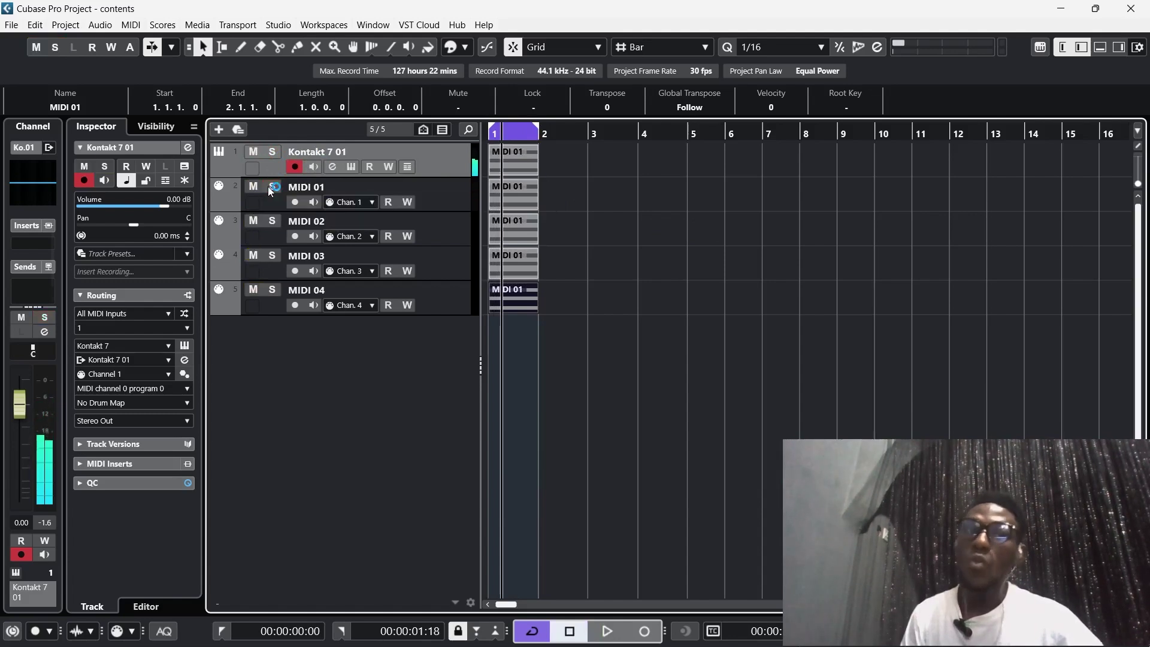
Step: Solo the MIDI 02 track, play its clip to hear which instrument it triggers, and release the solo
left_click(273, 221)
key("space")
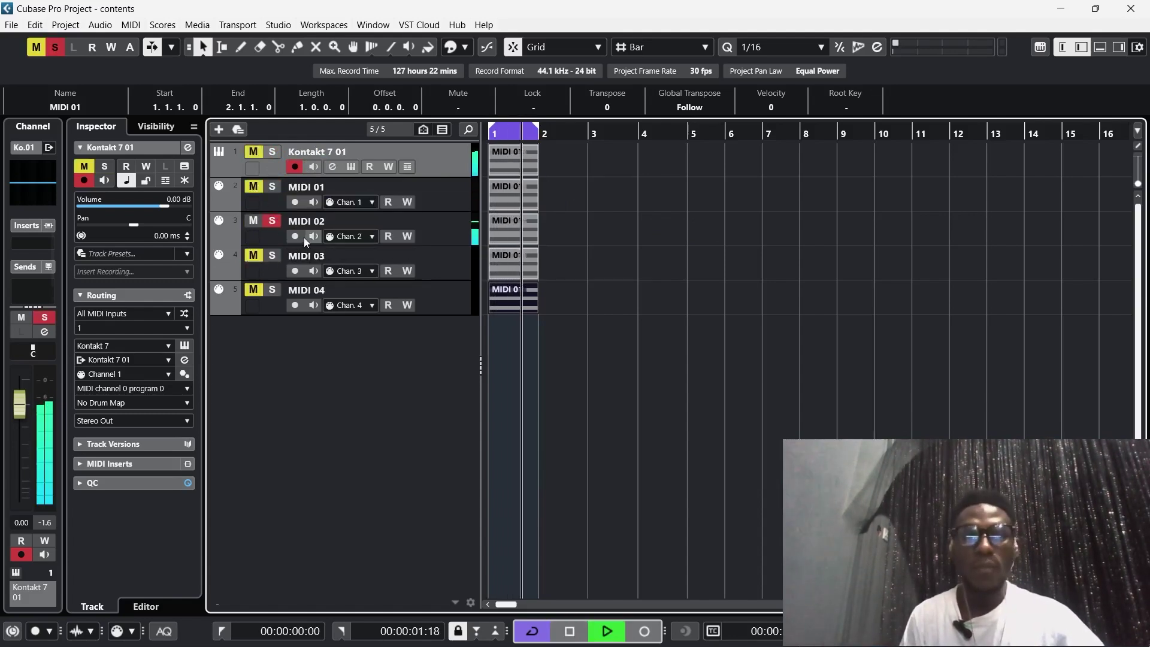
key("space")
left_click(273, 221)
Step: Play the MIDI 03 track soloed, and switch the solo to MIDI 04 to hear the instrument it triggers
left_click(272, 256)
key("space")
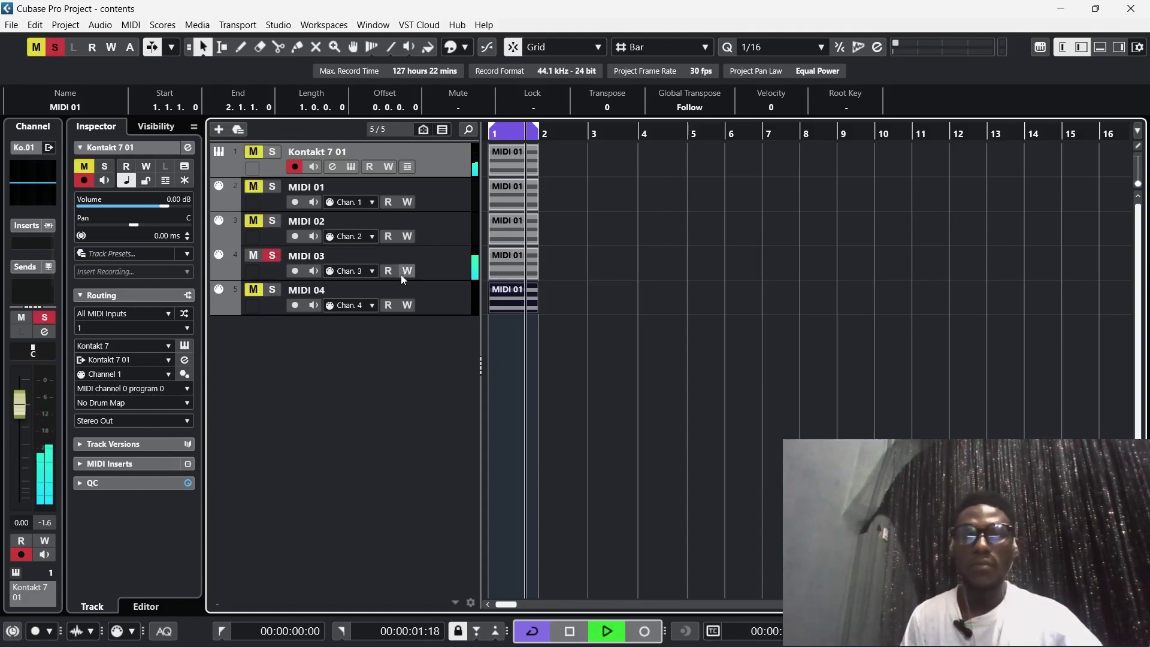
left_click(272, 292)
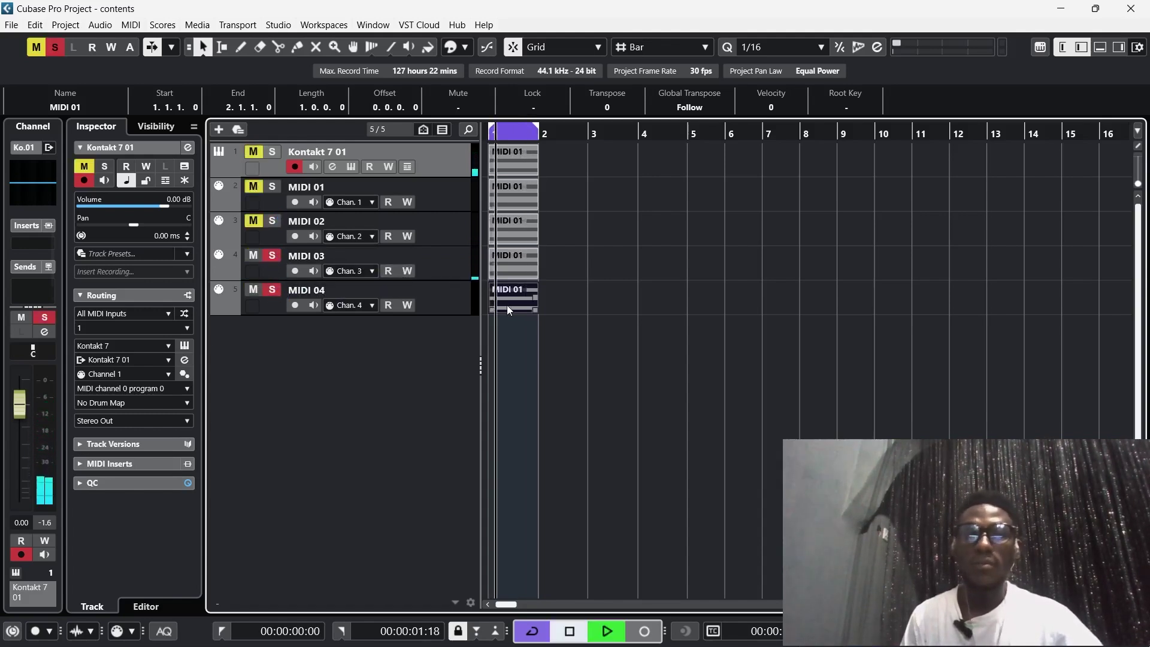
key("space")
left_click(272, 256)
key("space")
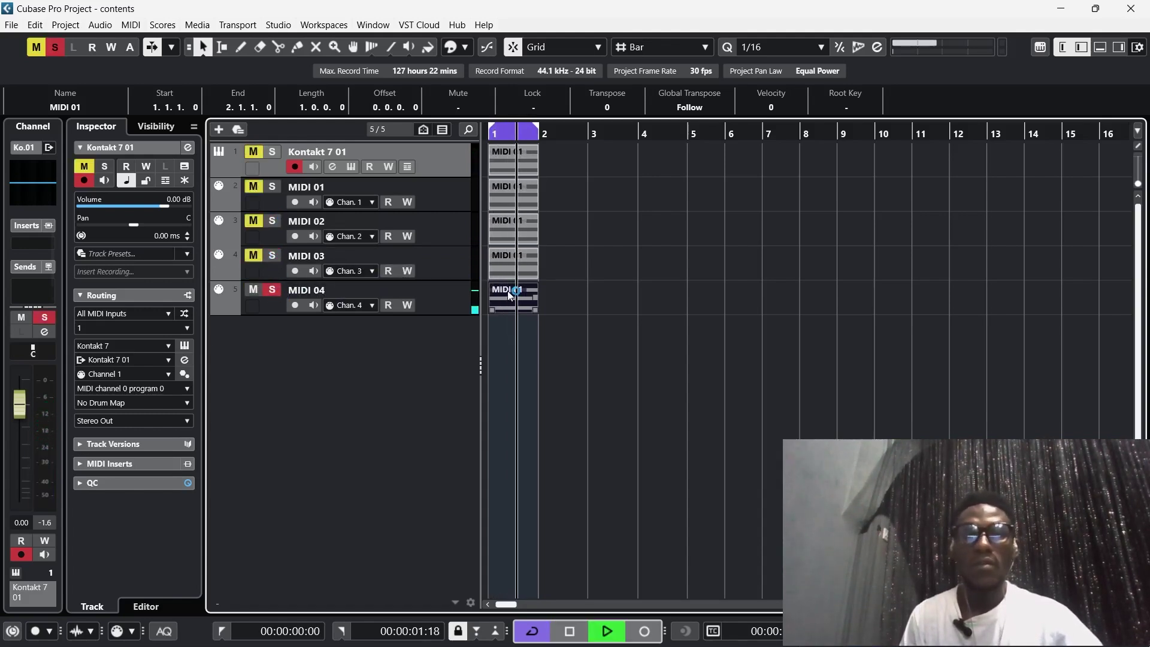
key("space")
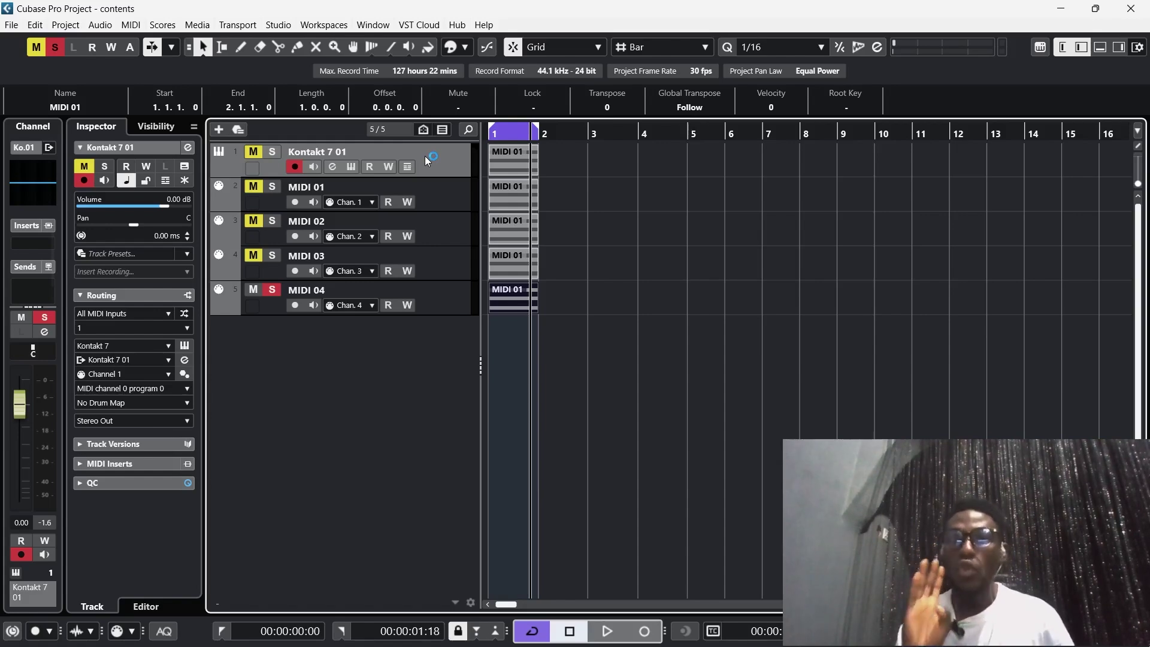
Step: Open the Kontakt 7 instrument window and show its Outputs section
left_click(353, 168)
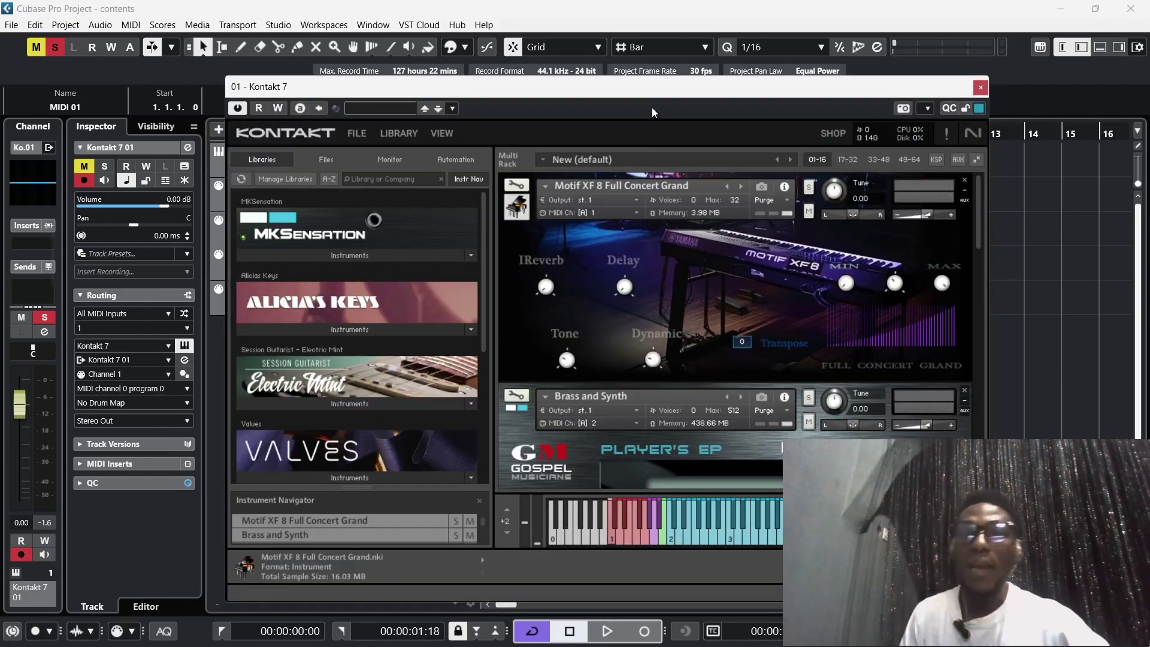
left_click_drag(650, 90, 645, 79)
left_click(434, 122)
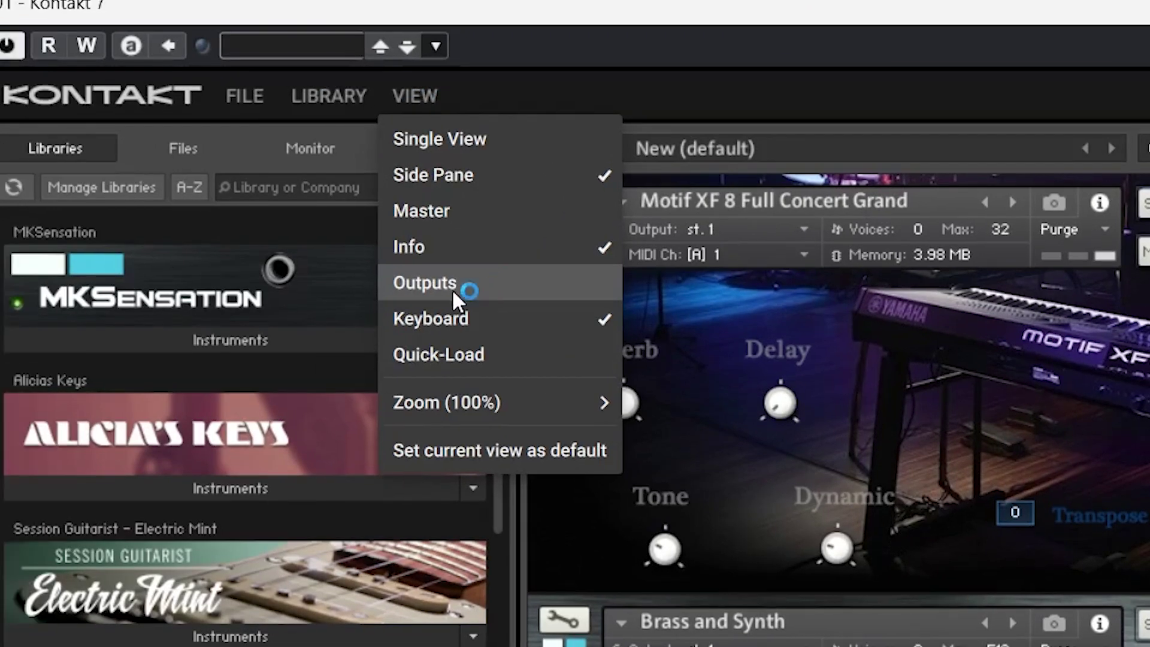
left_click(452, 289)
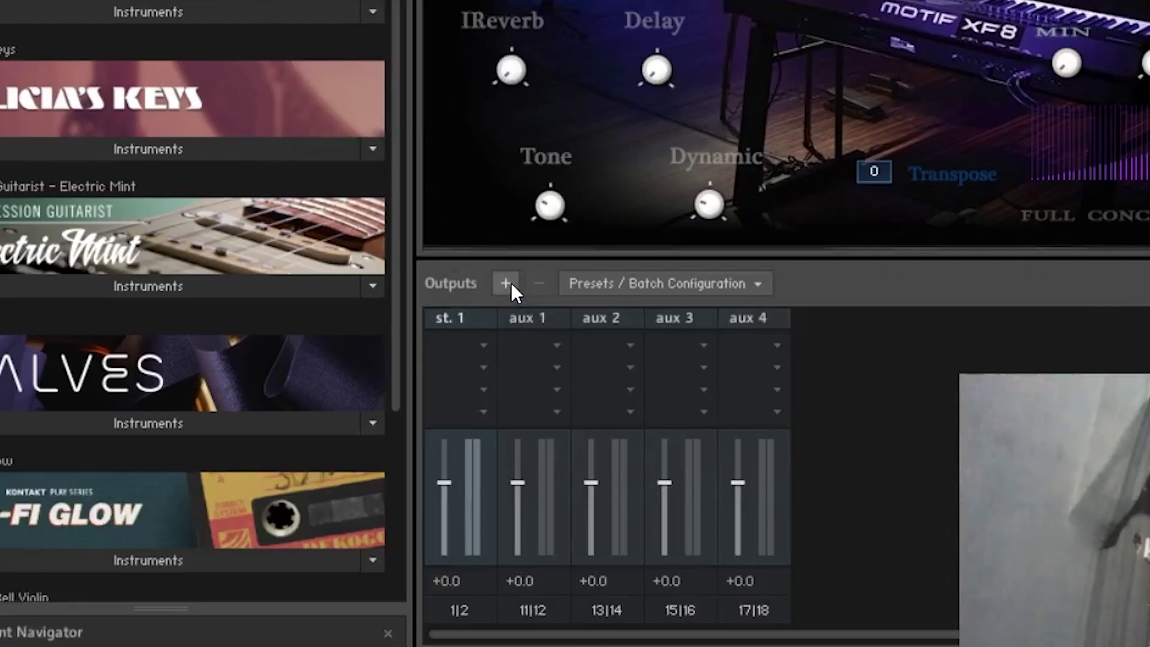
Step: Create 4 new Kontakt outputs with 2 channels each, deleting the existing output channels first
left_click(537, 390)
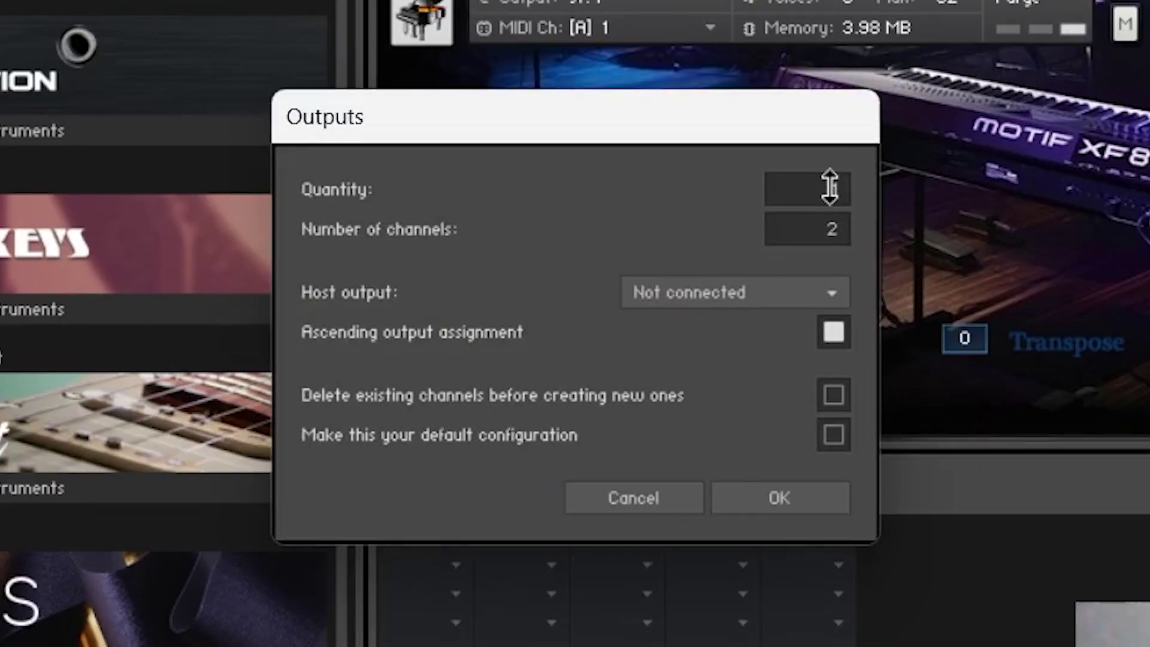
left_click_drag(679, 267, 681, 249)
left_click_drag(833, 142, 824, 169)
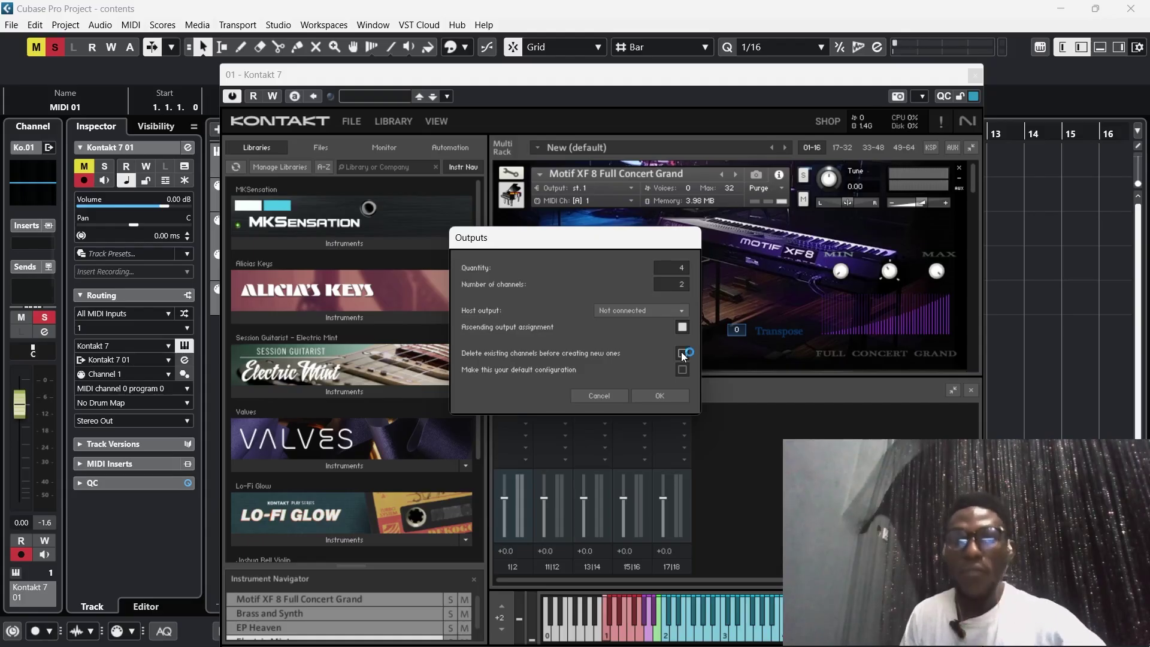
left_click(658, 396)
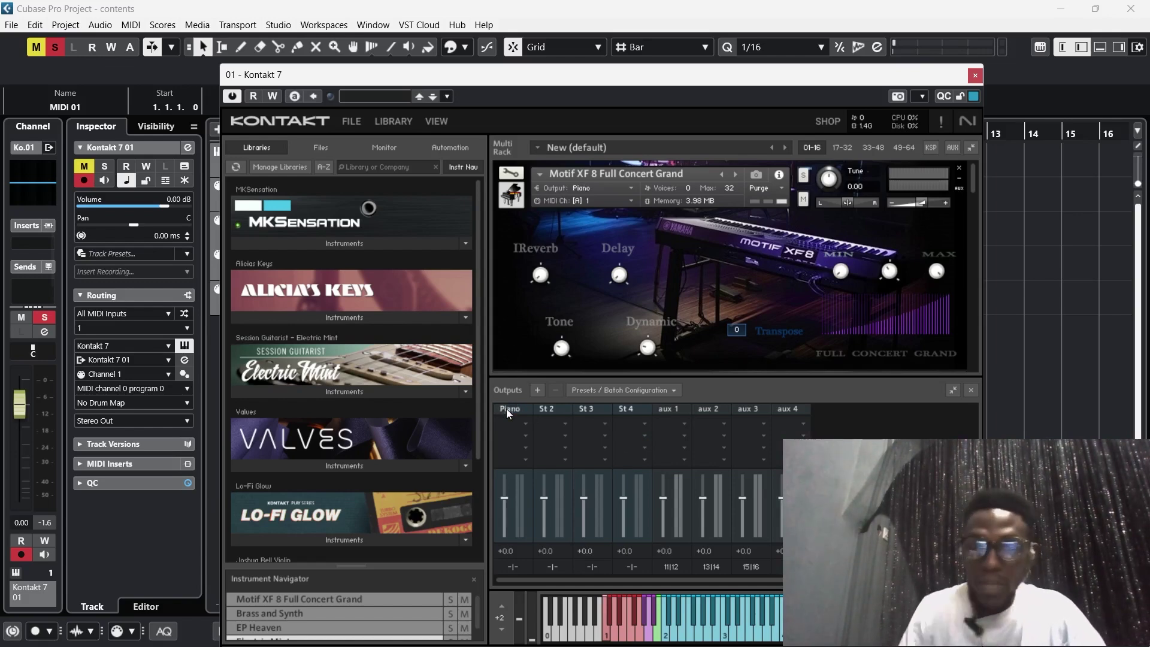
Step: Name the four new Kontakt outputs Piano, Brass, Strings and guitar
double_click(555, 409)
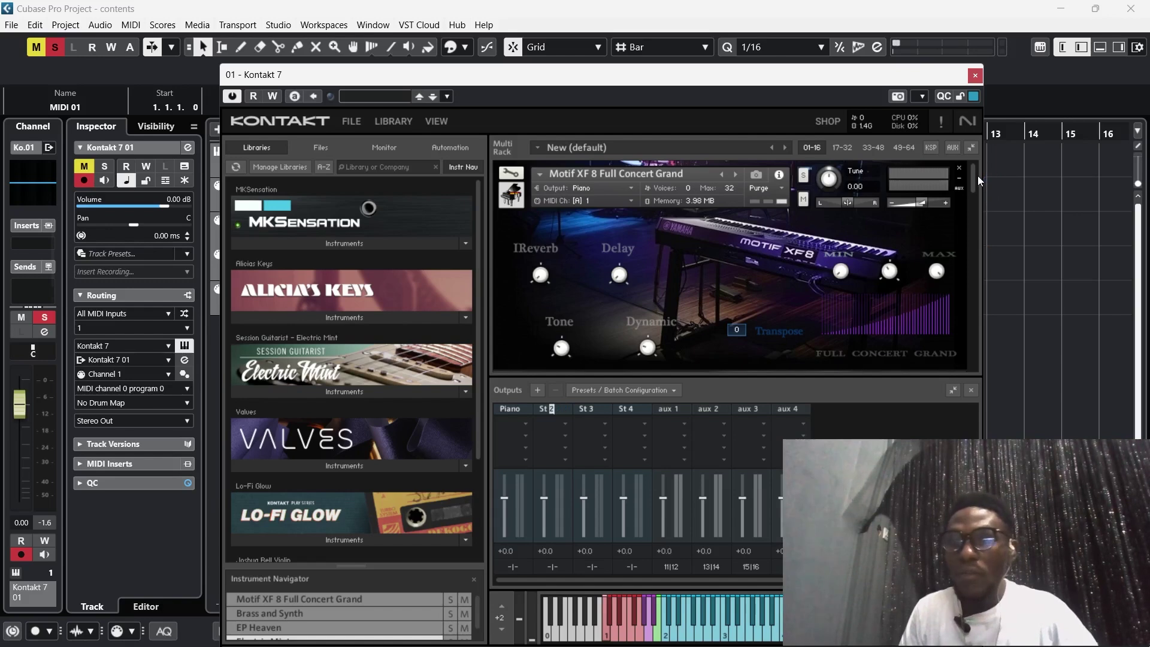
left_click_drag(971, 177, 975, 218)
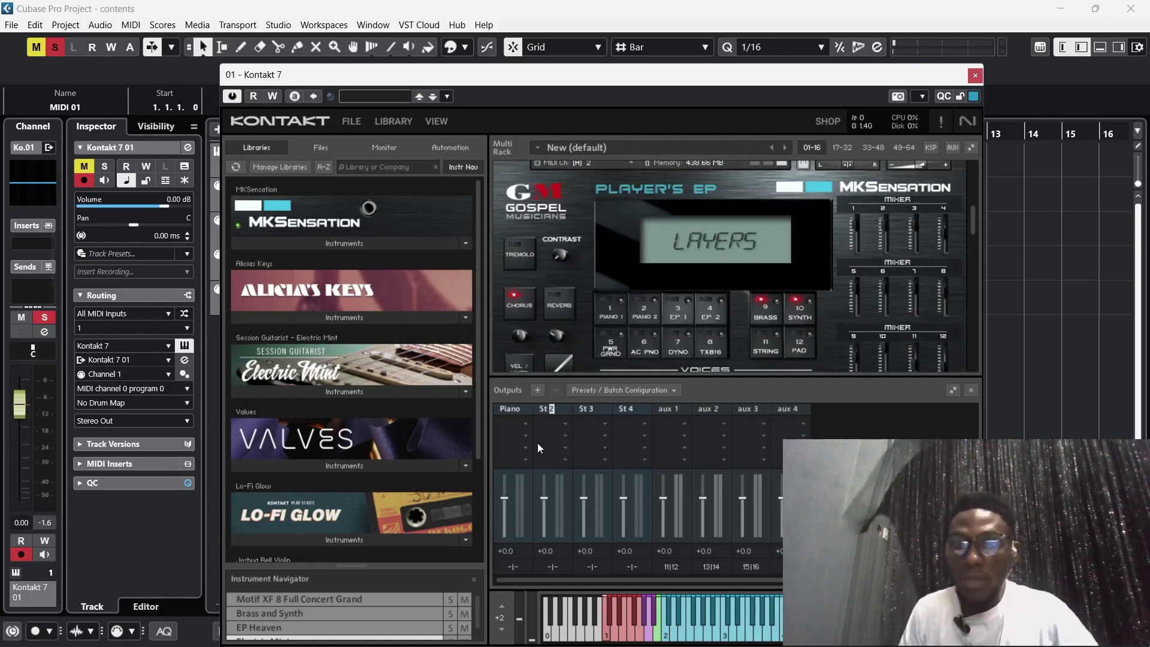
type("Brass")
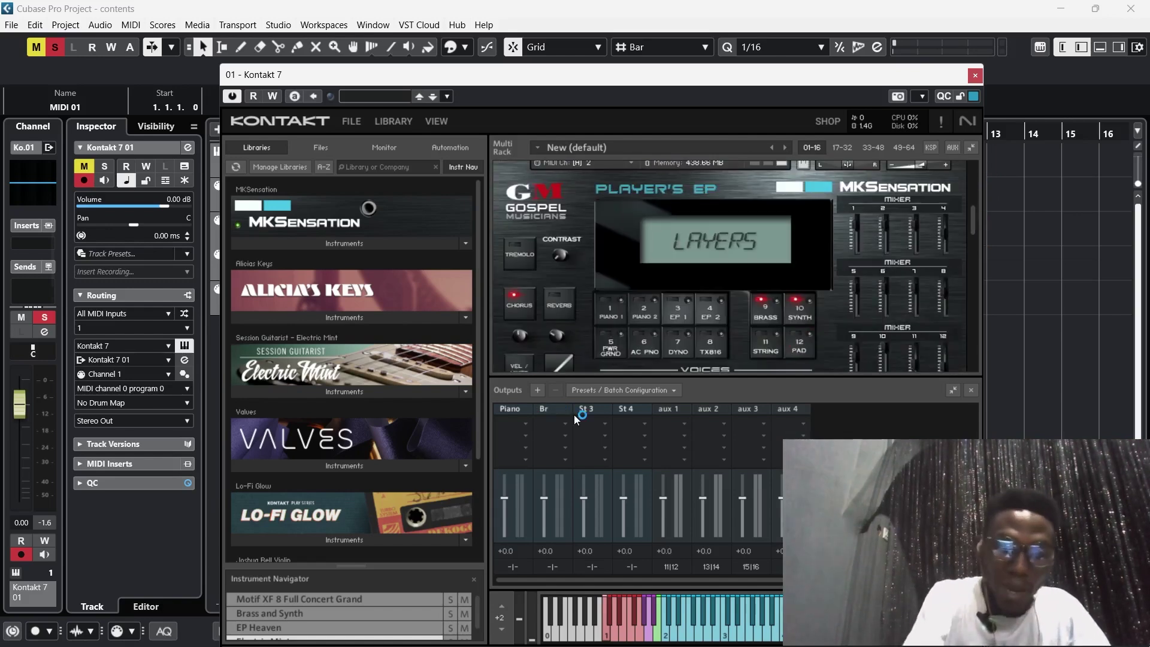
key("Return")
left_click_drag(974, 223, 974, 269)
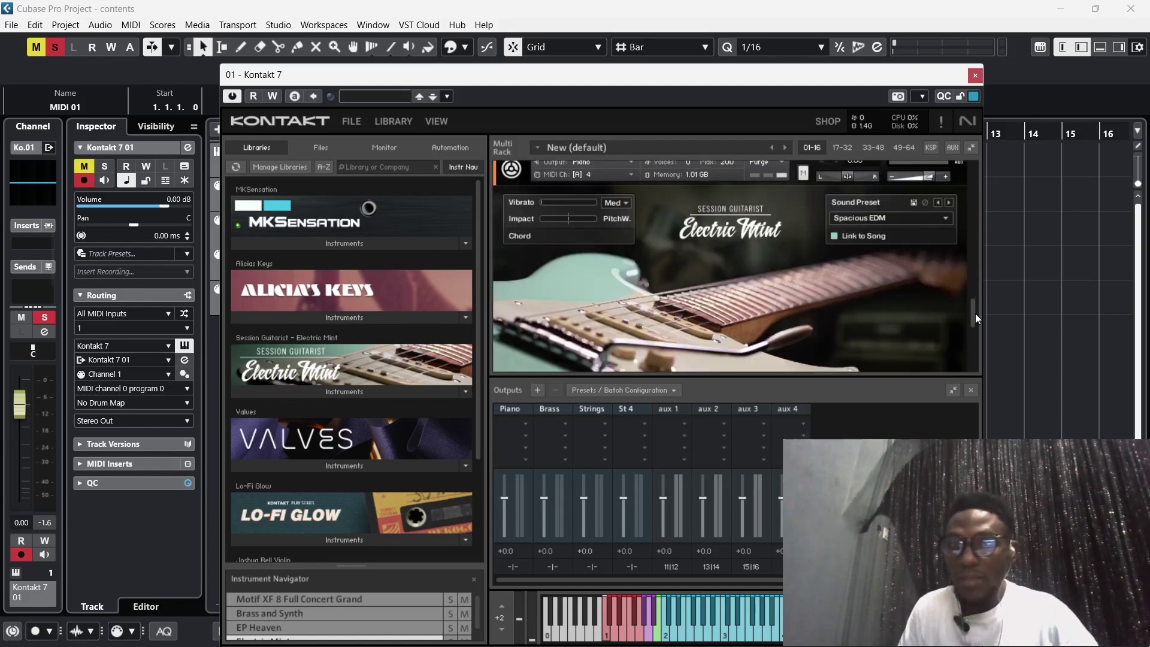
left_click(634, 410)
type("guitar")
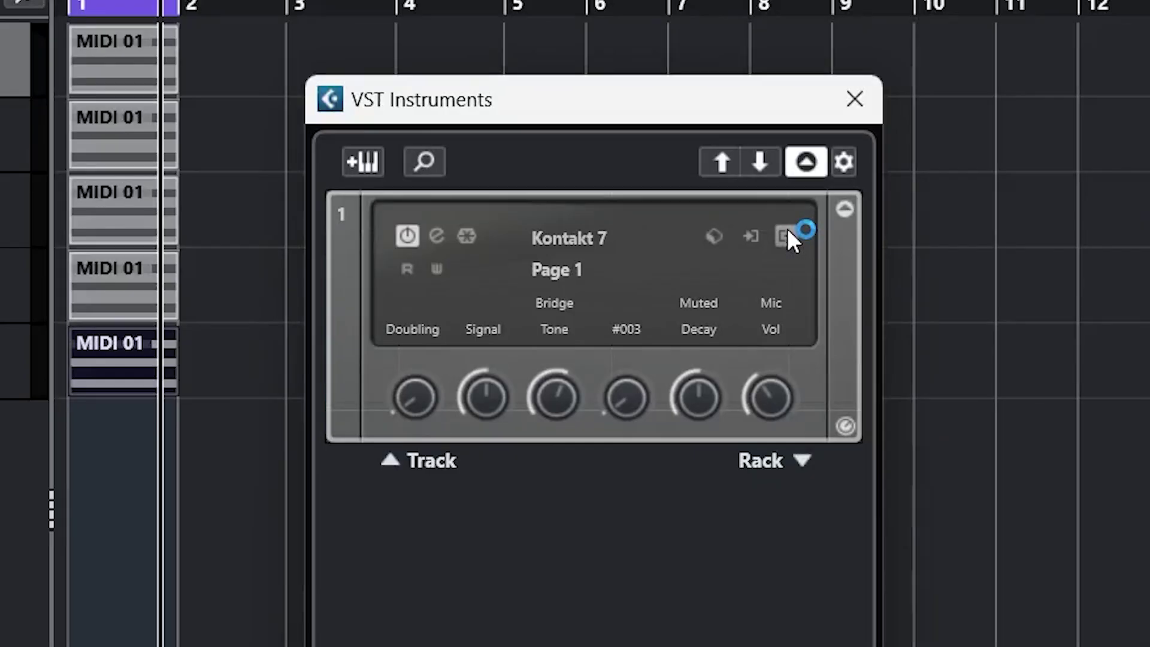
Step: Activate the KT Brass, KT Strings and KT guitar stereo outputs for Kontakt 7 in the VST Instruments rack and close the rack
left_click(786, 235)
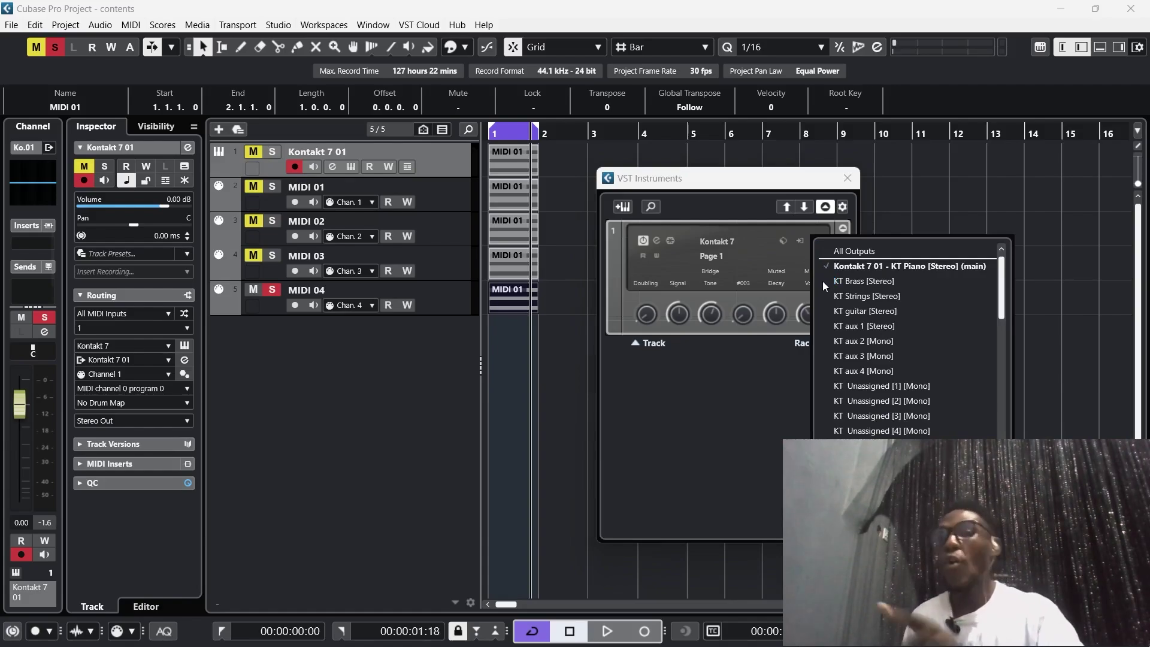
left_click(824, 281)
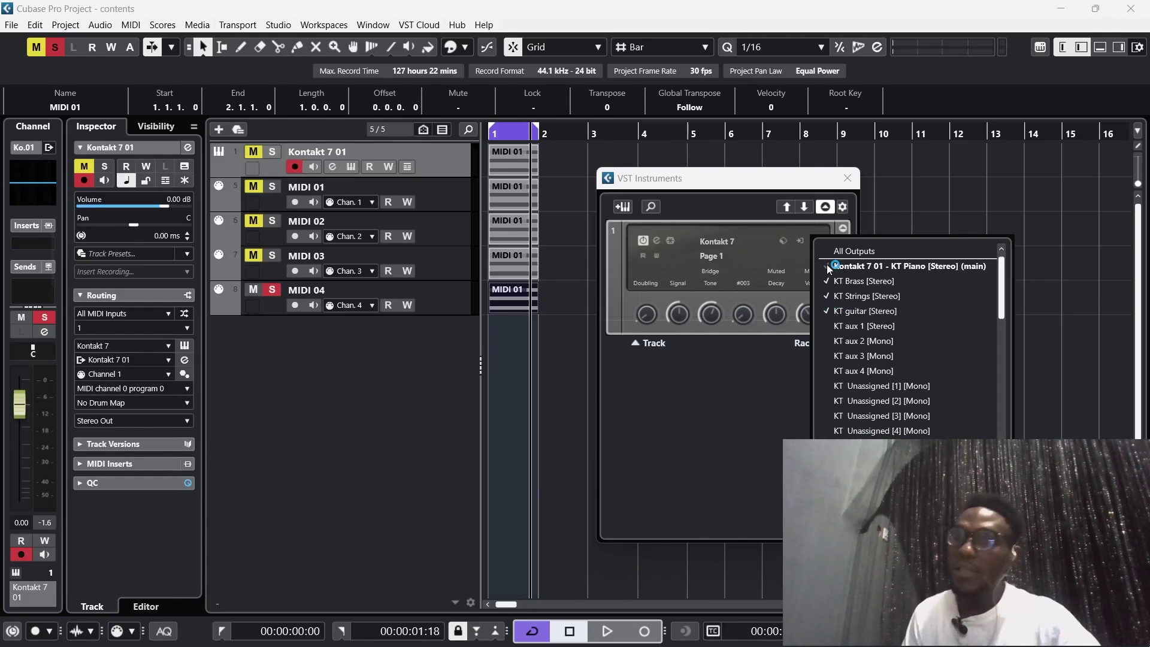
left_click(803, 183)
left_click(844, 181)
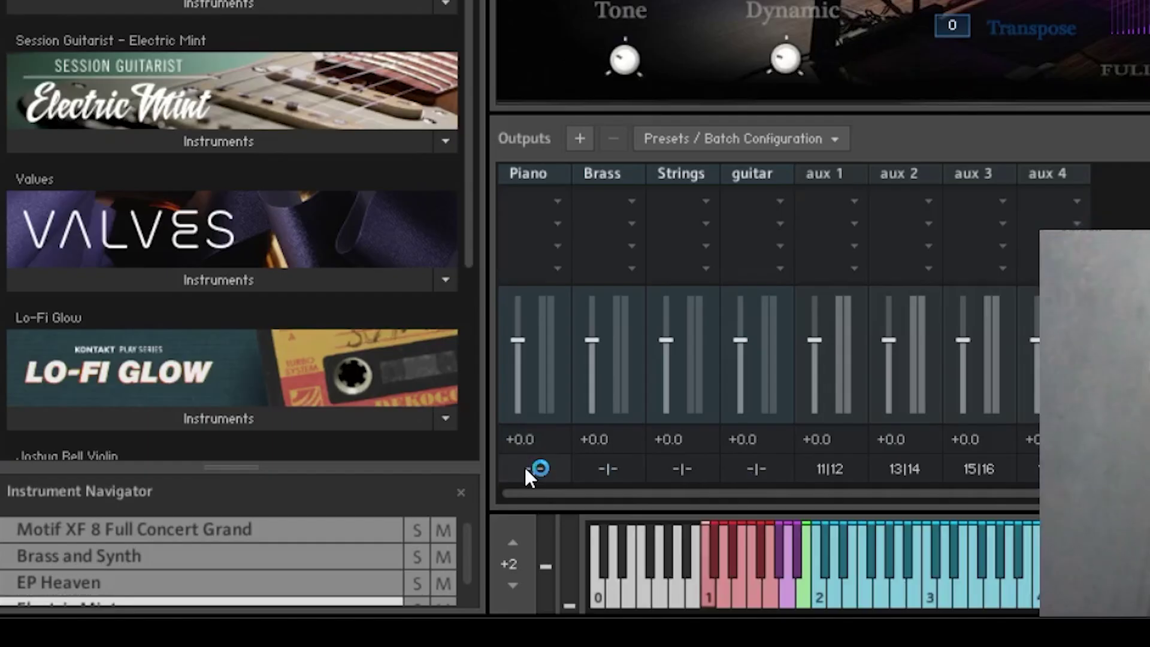
Step: Connect the Piano output's two channels to 1 - KT st. 1 [1] and 2 - KT st. 1 [2]
left_click(526, 470)
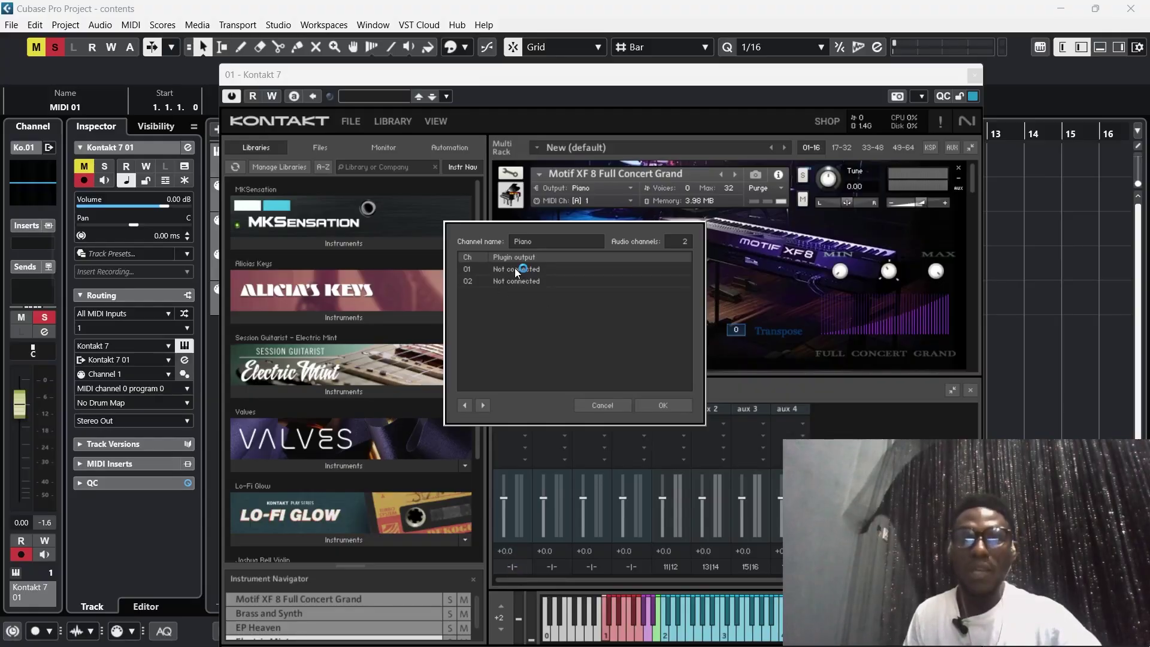
left_click(516, 270)
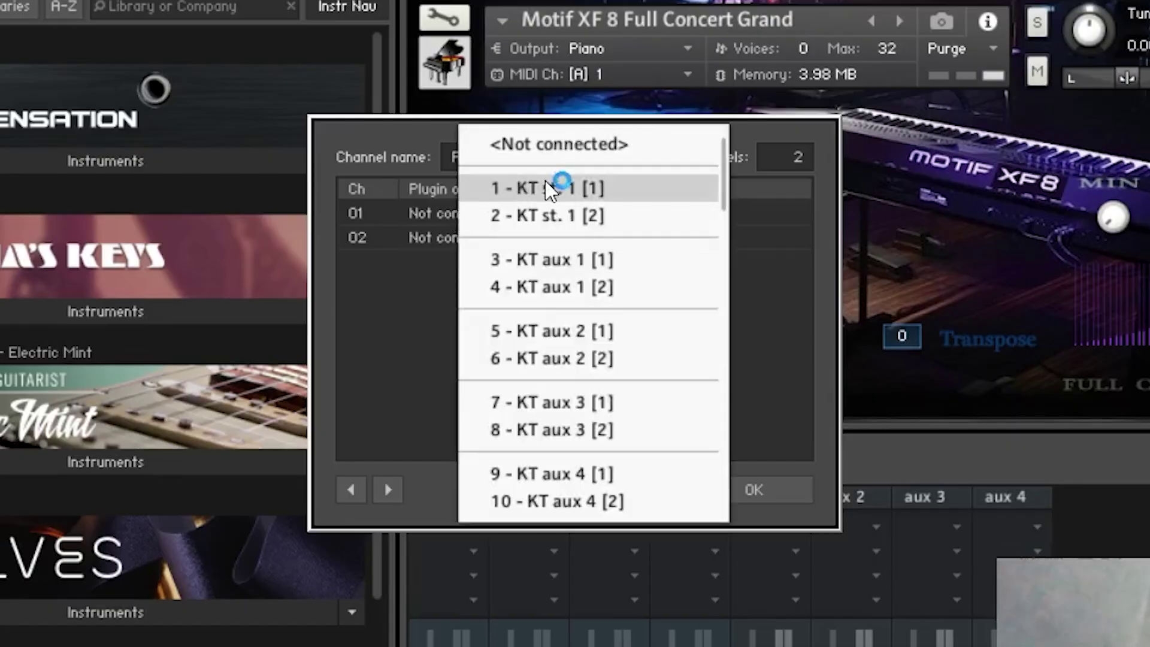
left_click(545, 186)
left_click(480, 237)
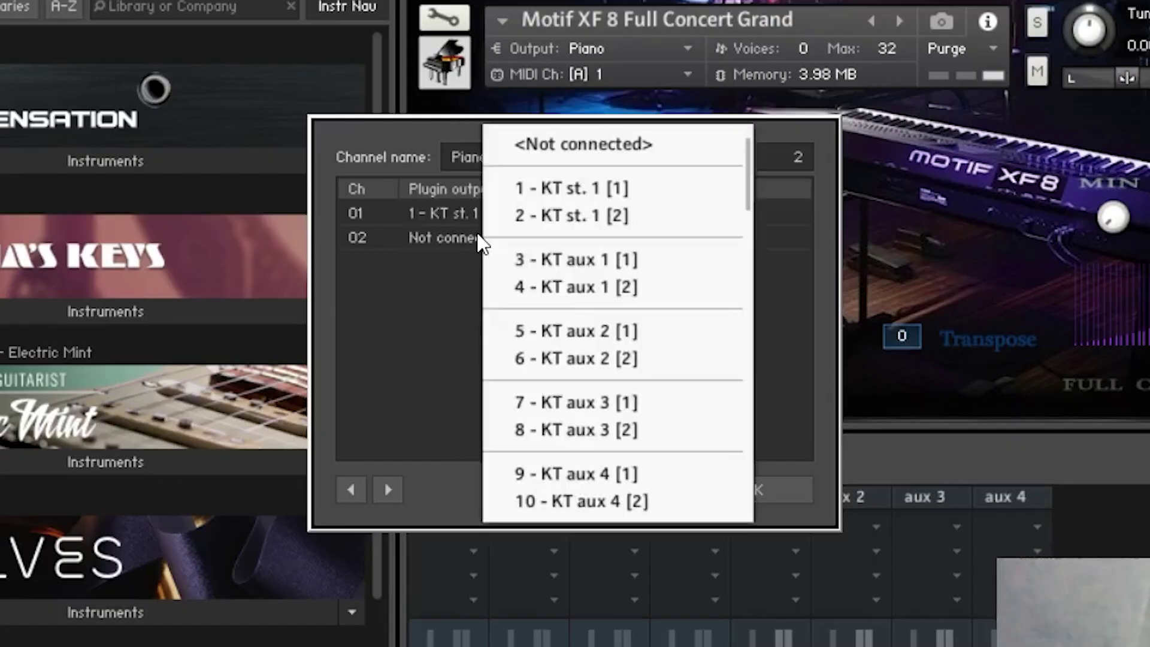
left_click(569, 215)
left_click(727, 488)
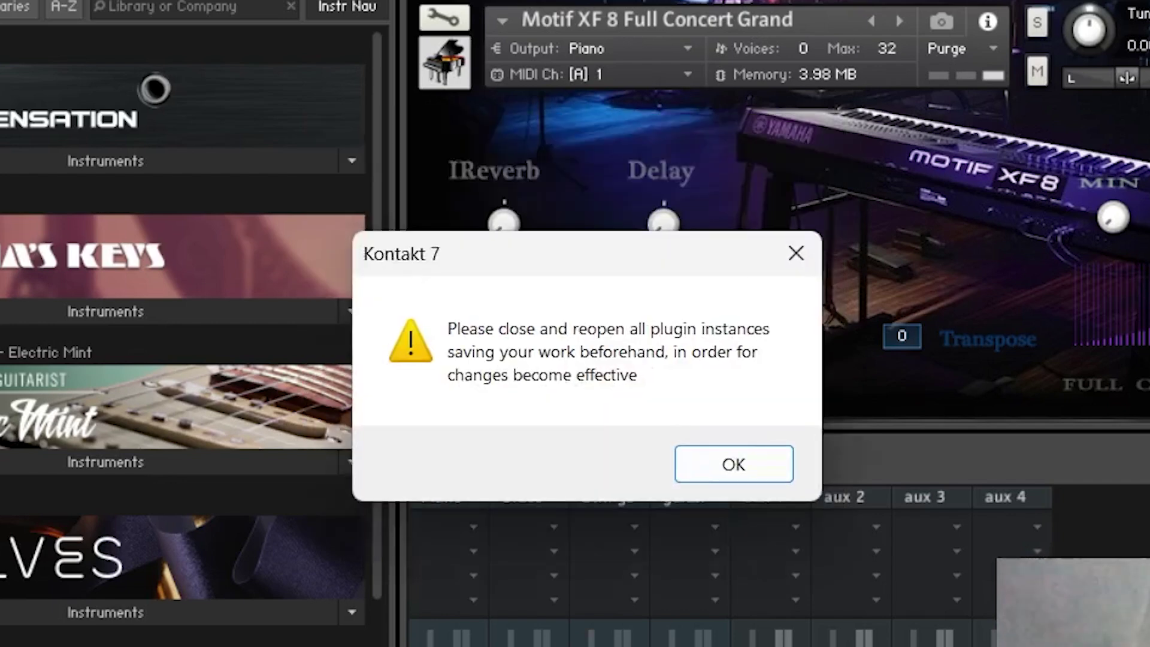
left_click(706, 459)
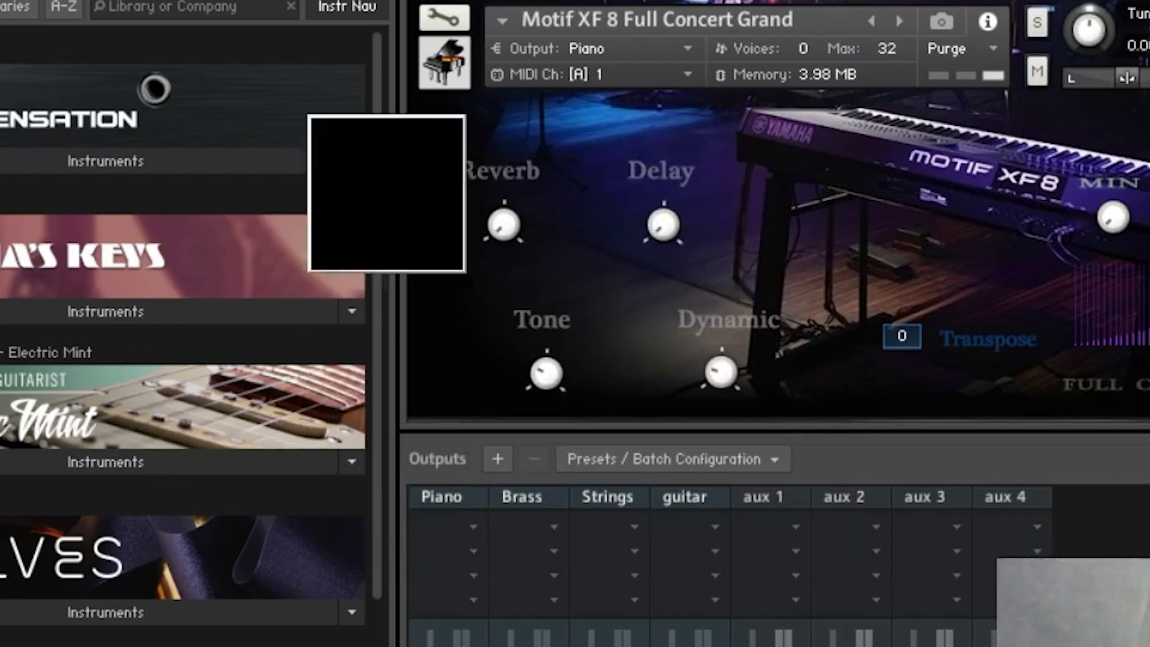
Step: Connect the Brass output's two channels to 3 - KT aux 1 [1] and 4 - KT aux 1 [2]
left_click(526, 644)
left_click(451, 211)
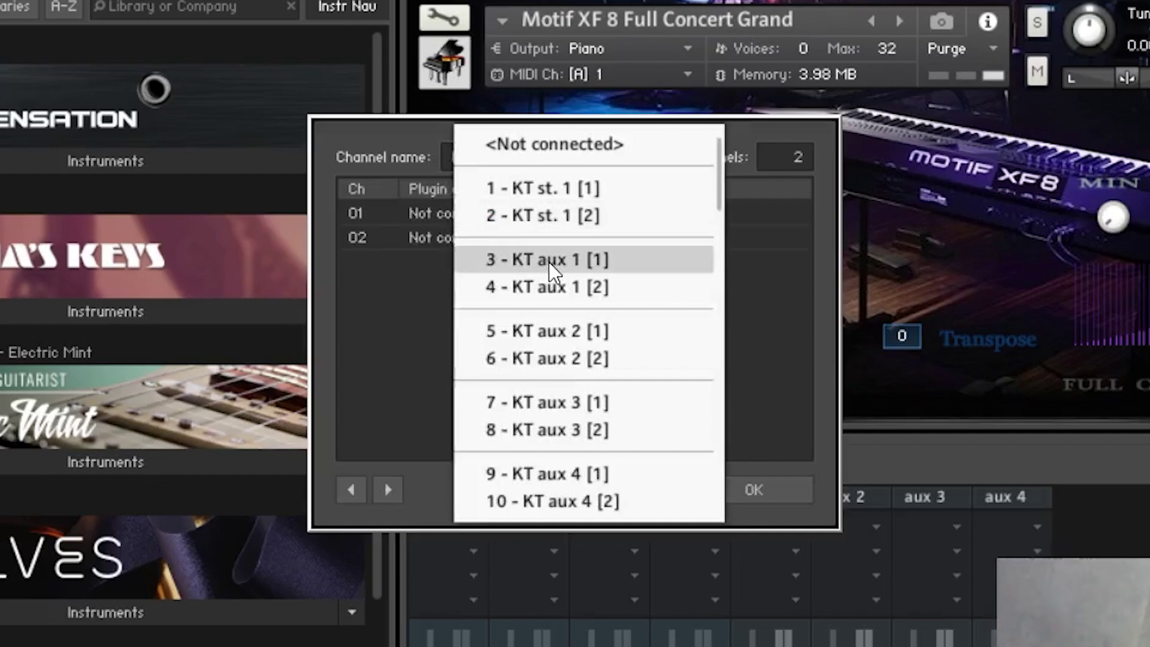
left_click(549, 262)
left_click(476, 247)
left_click(572, 287)
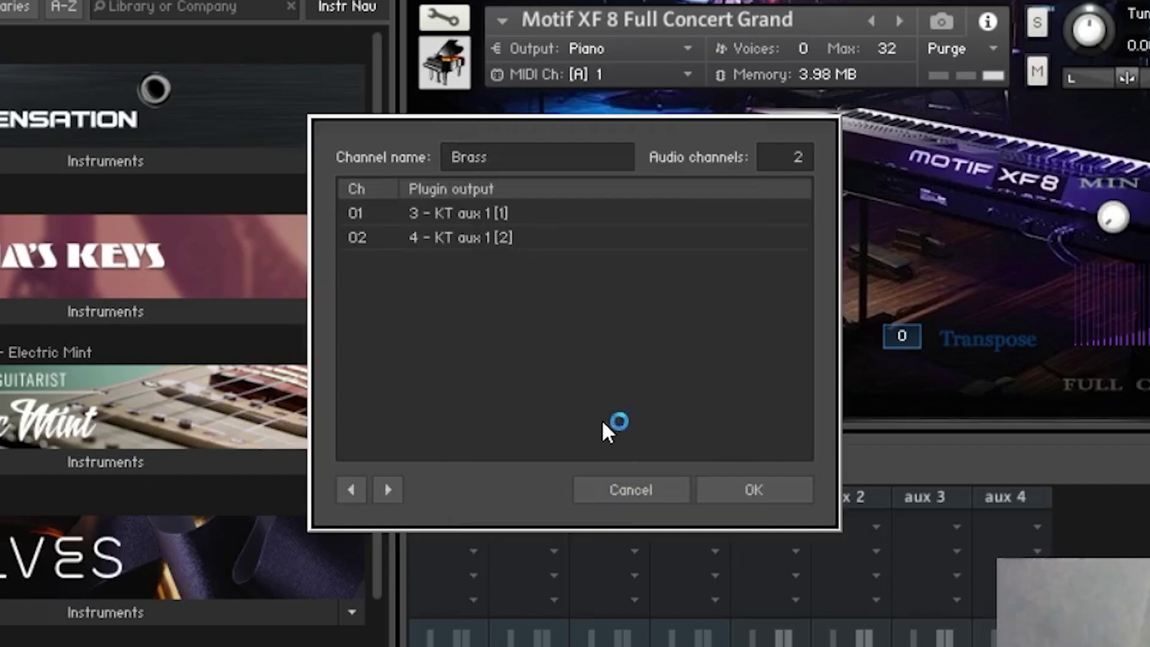
left_click(782, 490)
Step: Connect the Strings output's two channels to 5 - KT aux 2 [1] and 6 - KT aux 2 [2]
left_click(606, 645)
left_click(440, 213)
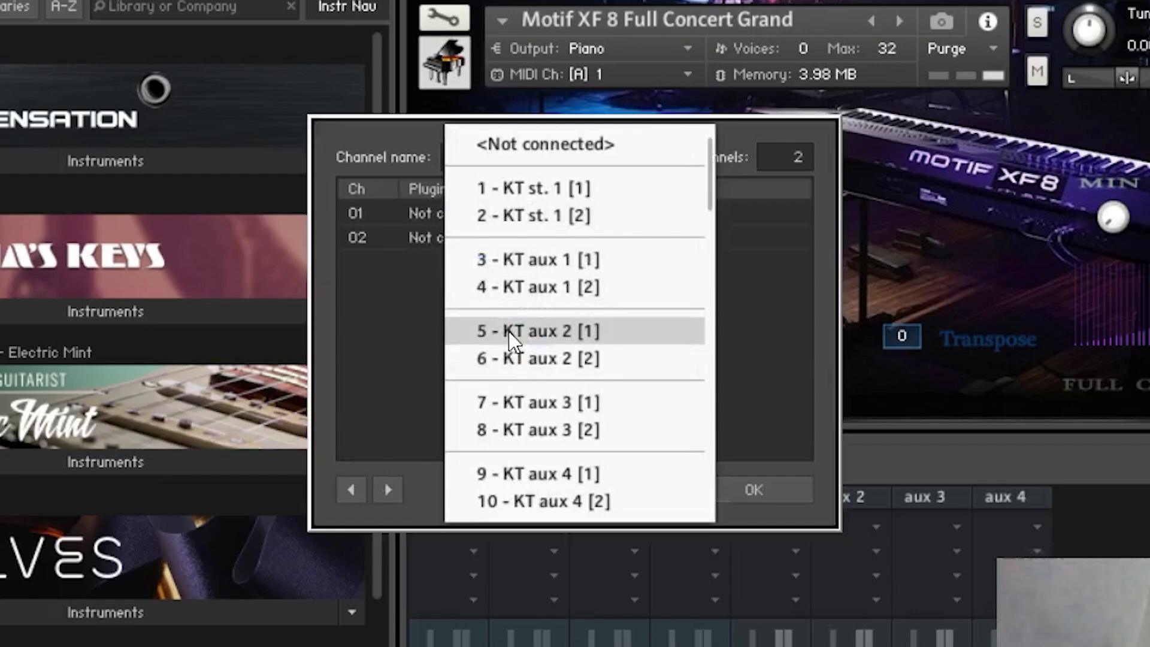
left_click(509, 332)
left_click(482, 240)
left_click(530, 358)
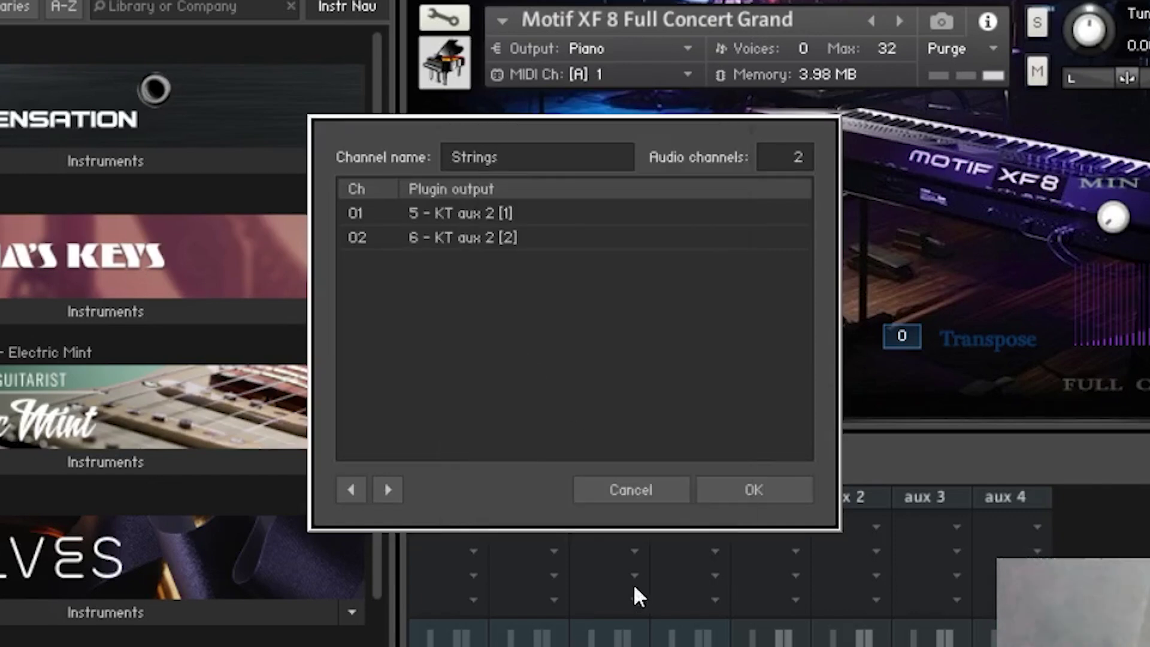
left_click(759, 493)
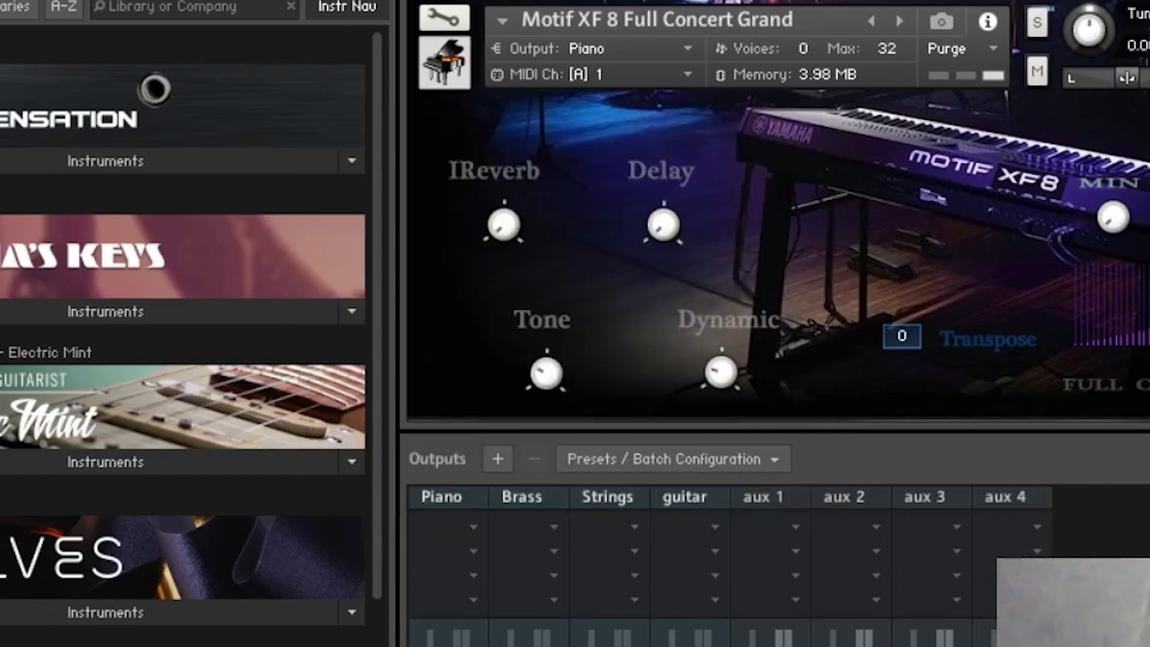
Step: Connect the guitar output's two channels to 7 - KT aux 3 [1] and 8 - KT aux 3 [2]
left_click(686, 645)
left_click(422, 210)
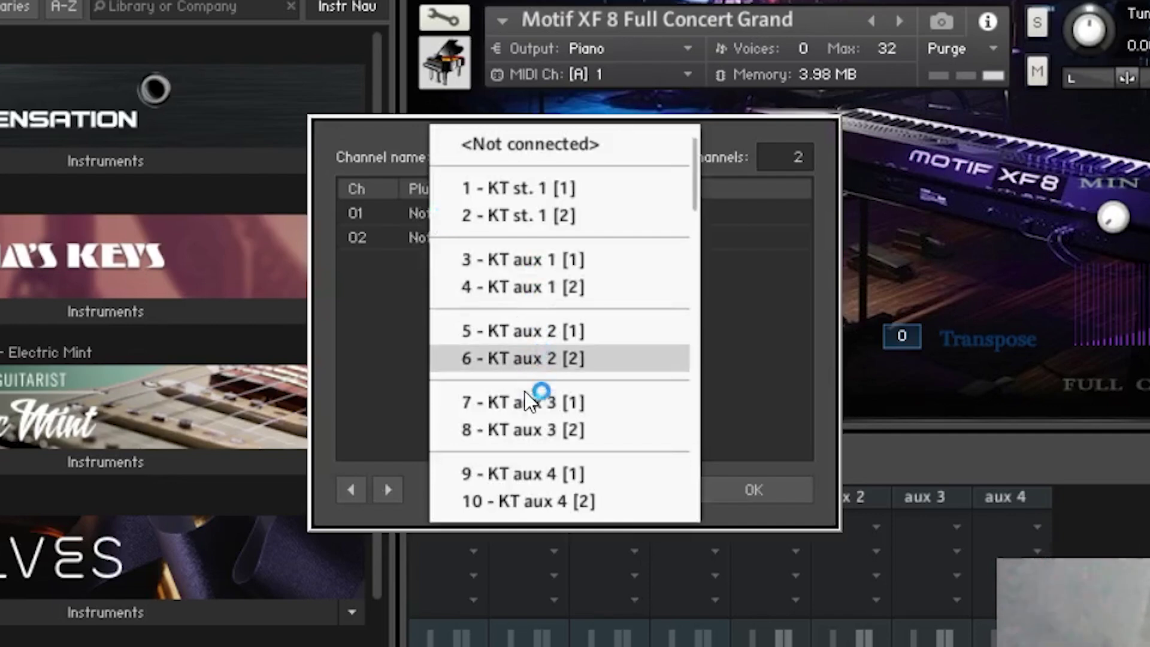
left_click(537, 402)
left_click(509, 237)
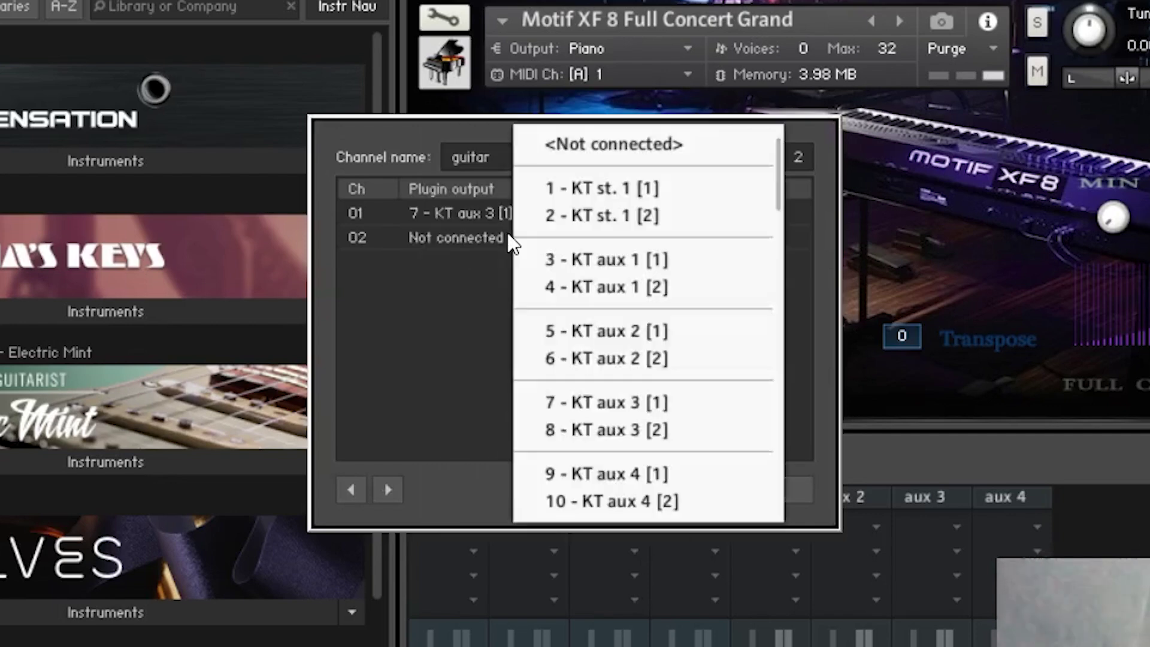
left_click(581, 430)
left_click(664, 405)
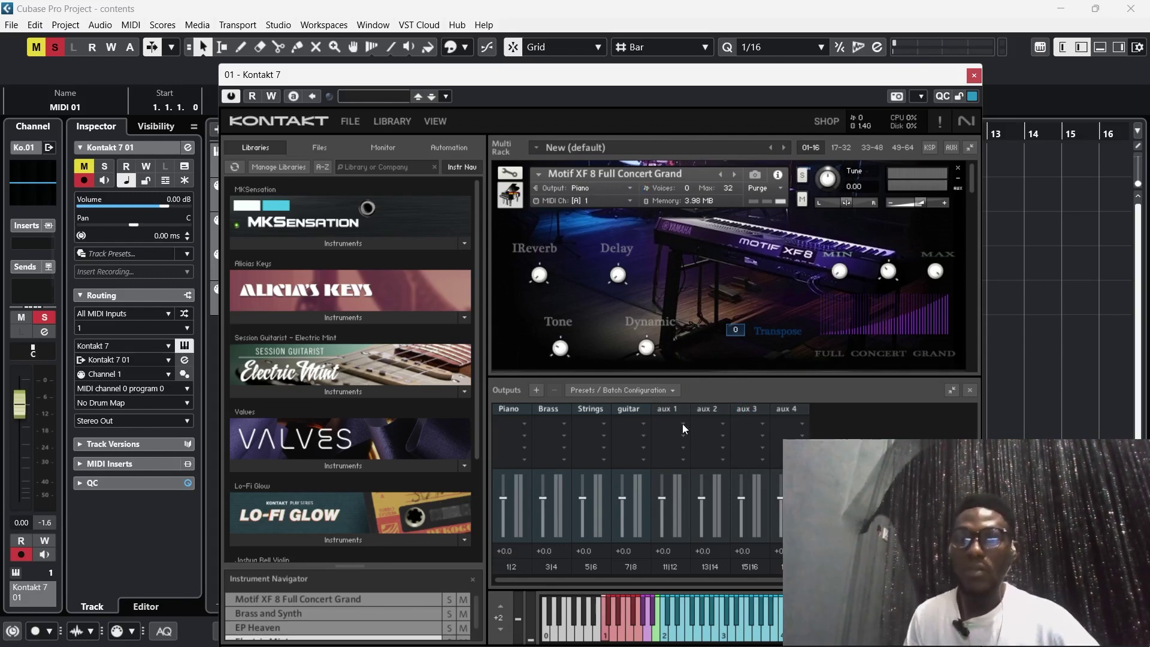
Step: Hide the Outputs section and assign the Motif XF 8 Full Concert Grand to the Piano output routed 1|2
left_click(969, 391)
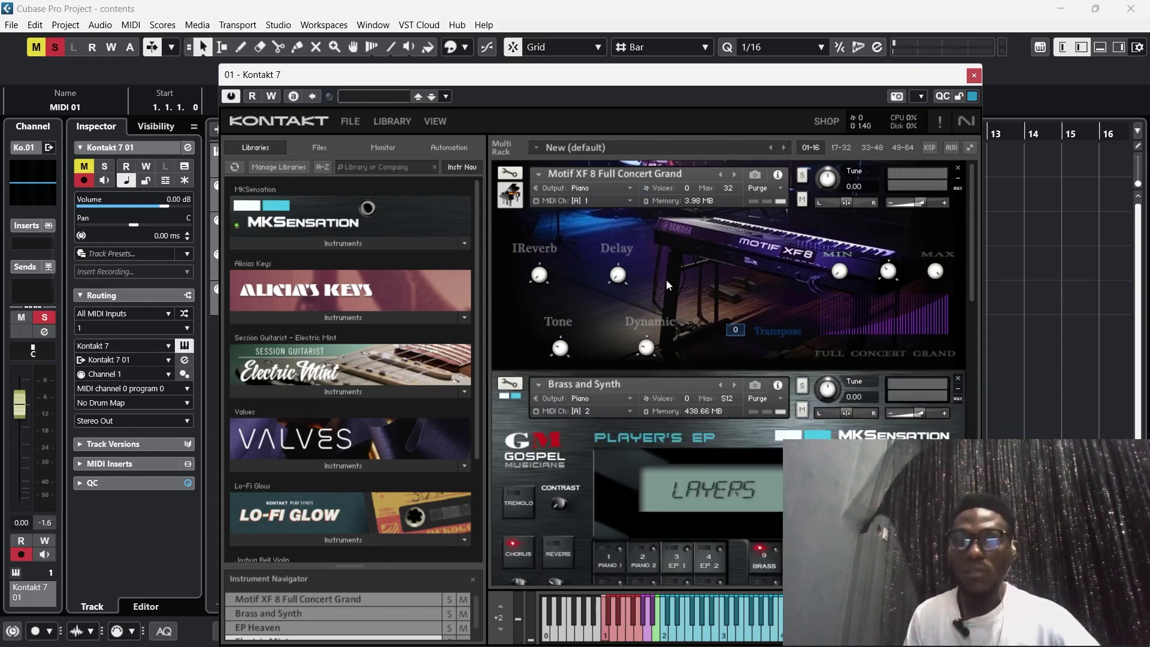
left_click(631, 188)
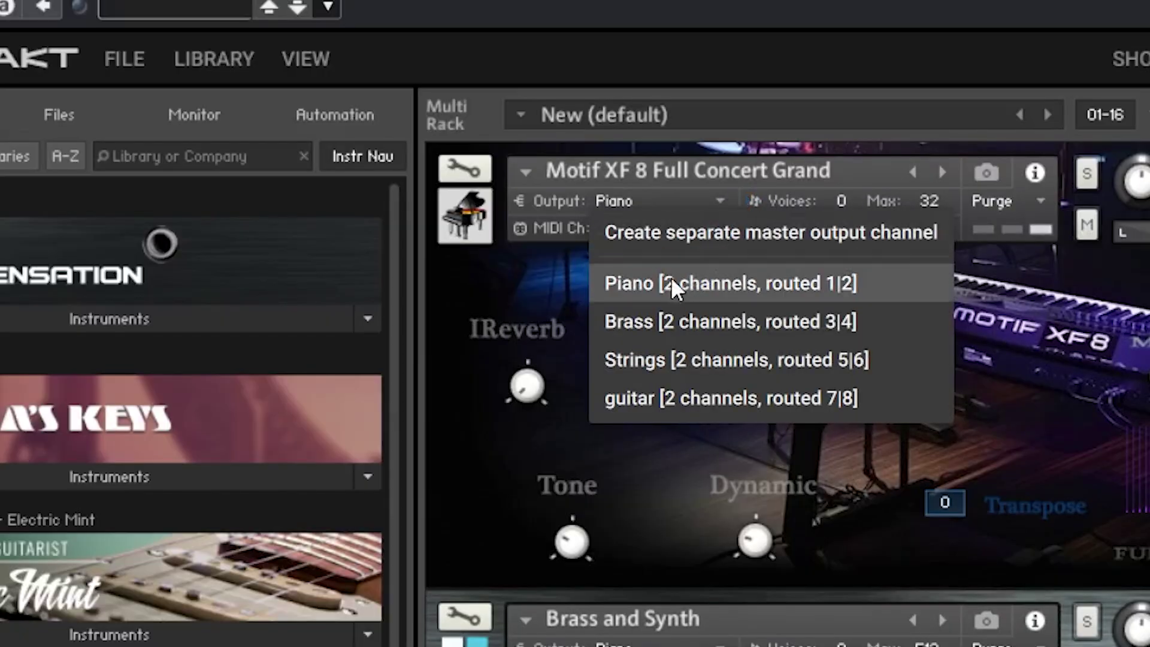
left_click(738, 279)
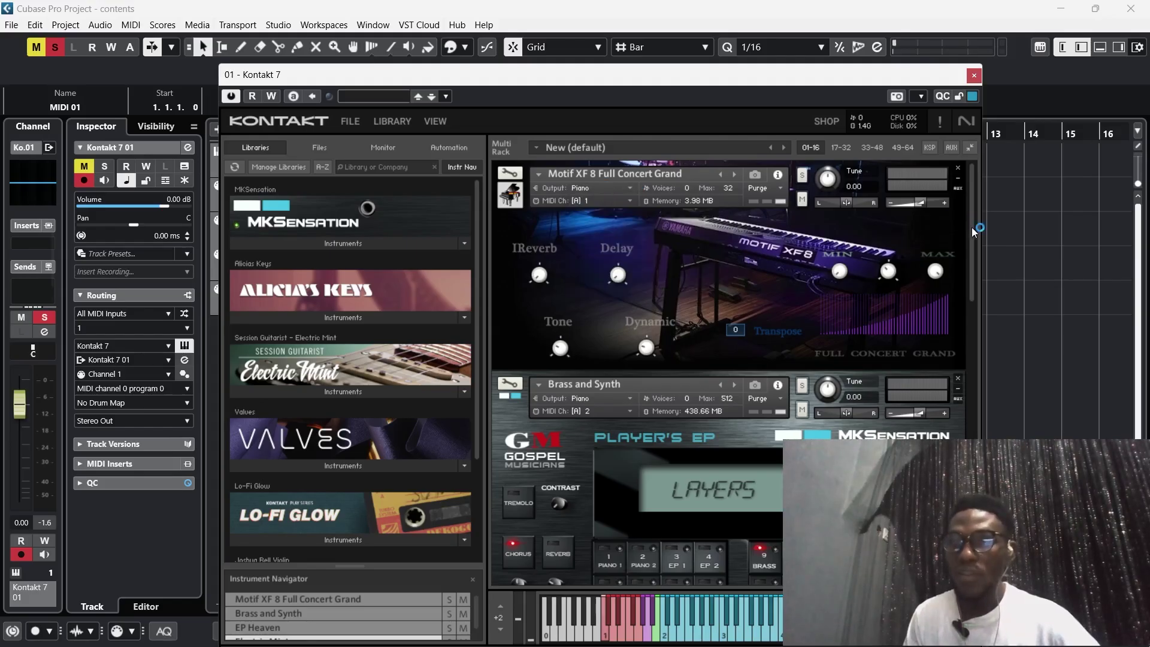
Step: Assign the Brass and Synth instrument to the Brass output routed 3|4
left_click_drag(968, 222, 971, 279)
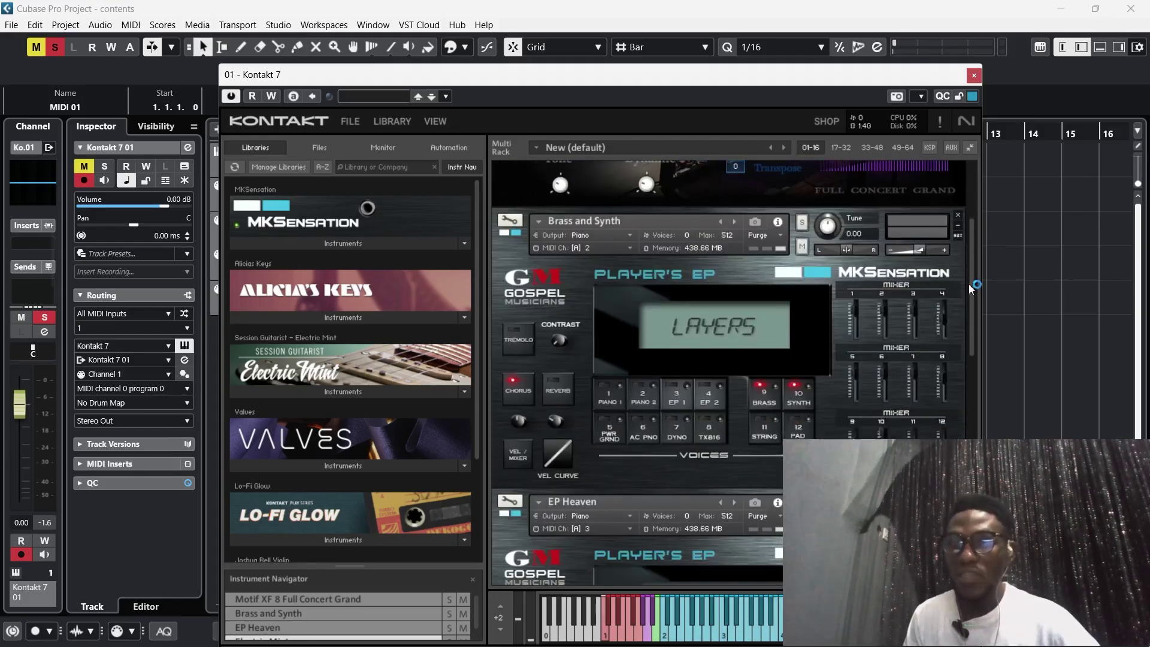
left_click(612, 234)
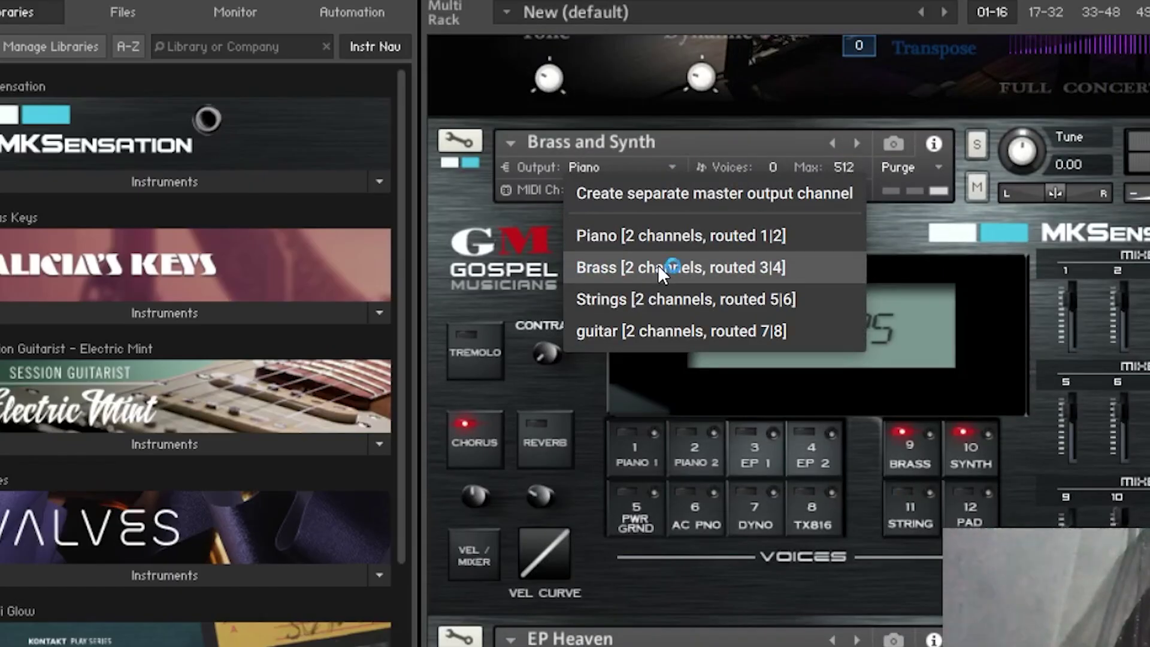
left_click(658, 268)
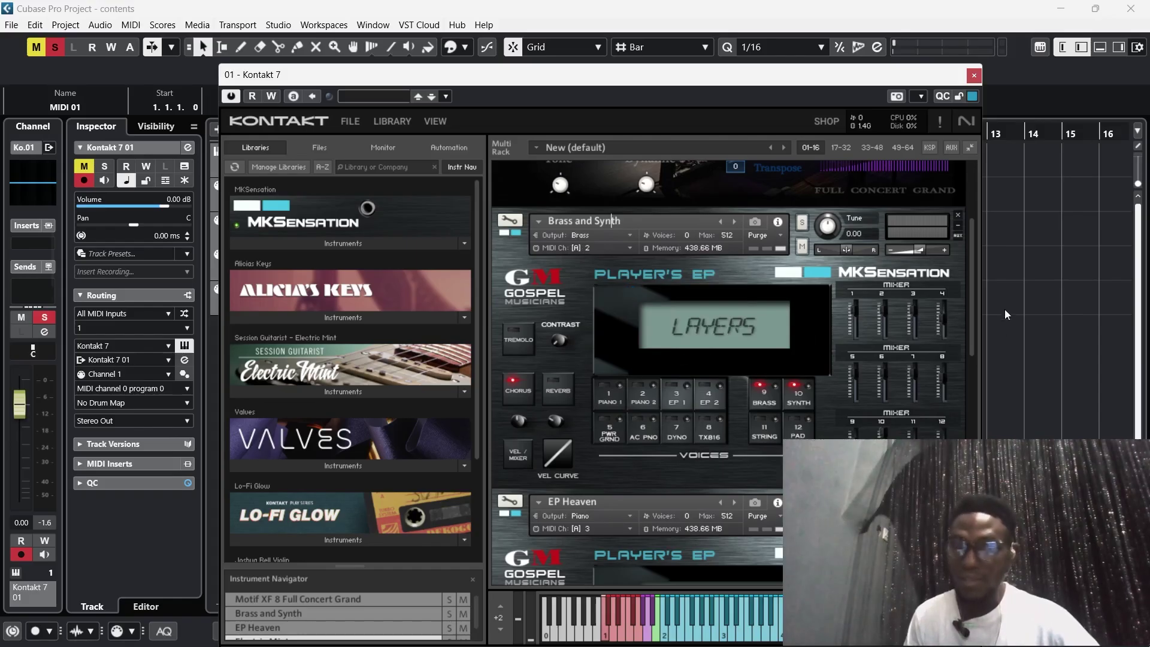
Step: Assign the EP Heaven instrument to the Strings output routed 5|6
scroll(719, 360, "down", 4)
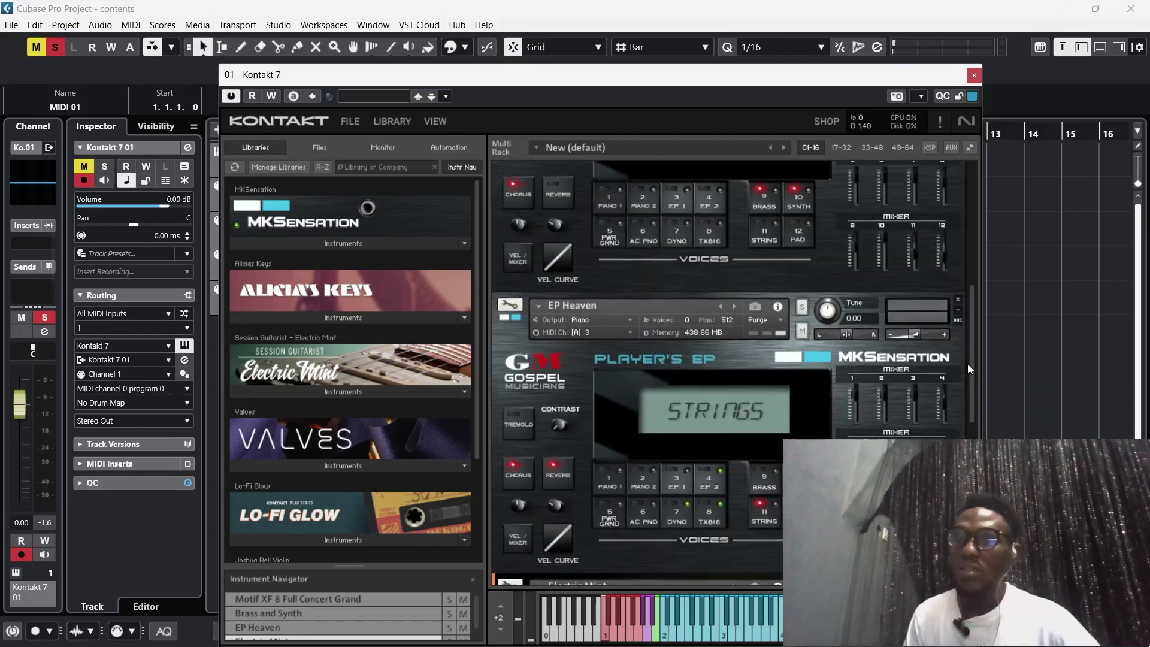
left_click(624, 263)
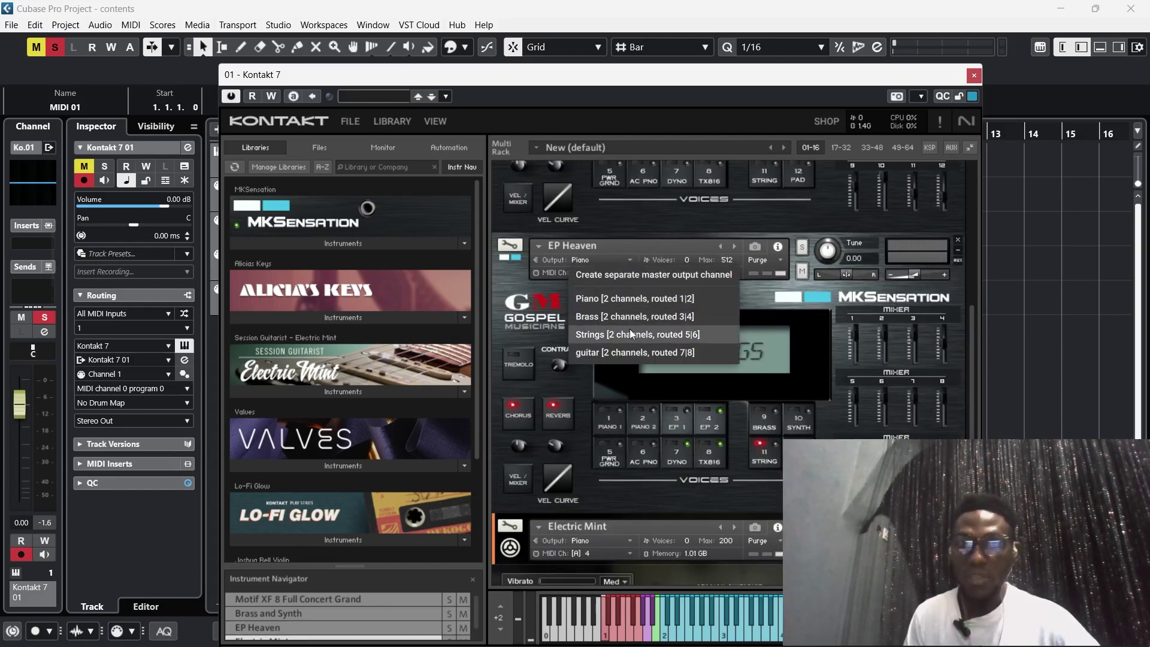
left_click(619, 337)
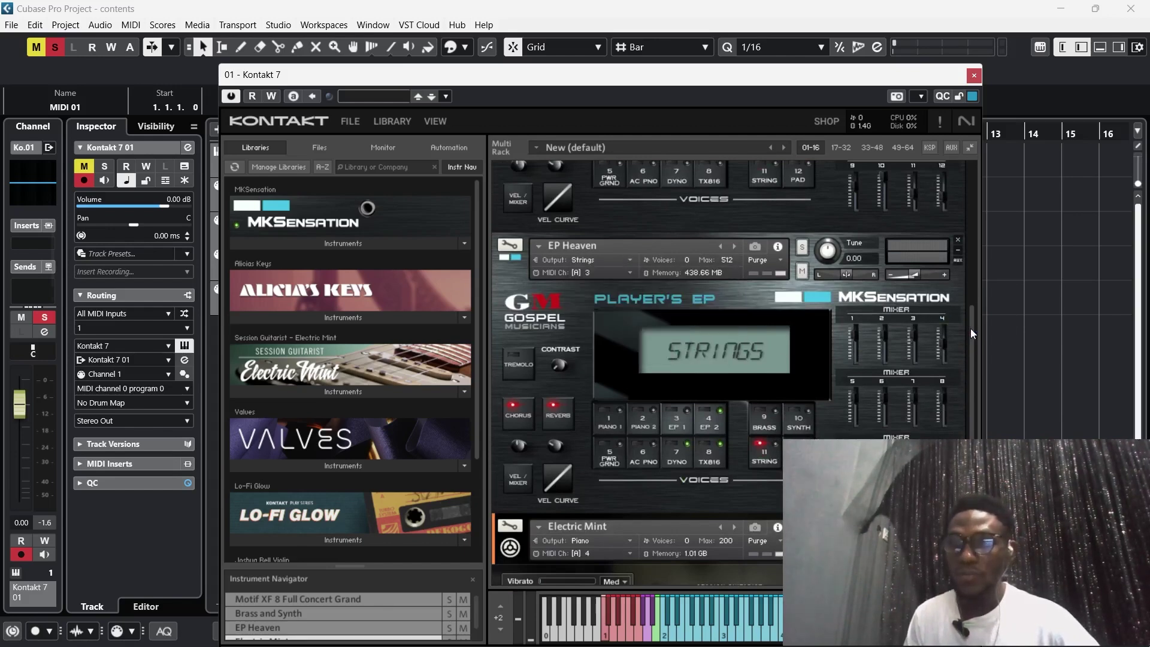
Step: Assign the Electric Mint instrument to the guitar output routed 7|8 and close the Kontakt window
scroll(689, 336, "down", 3)
left_click(615, 258)
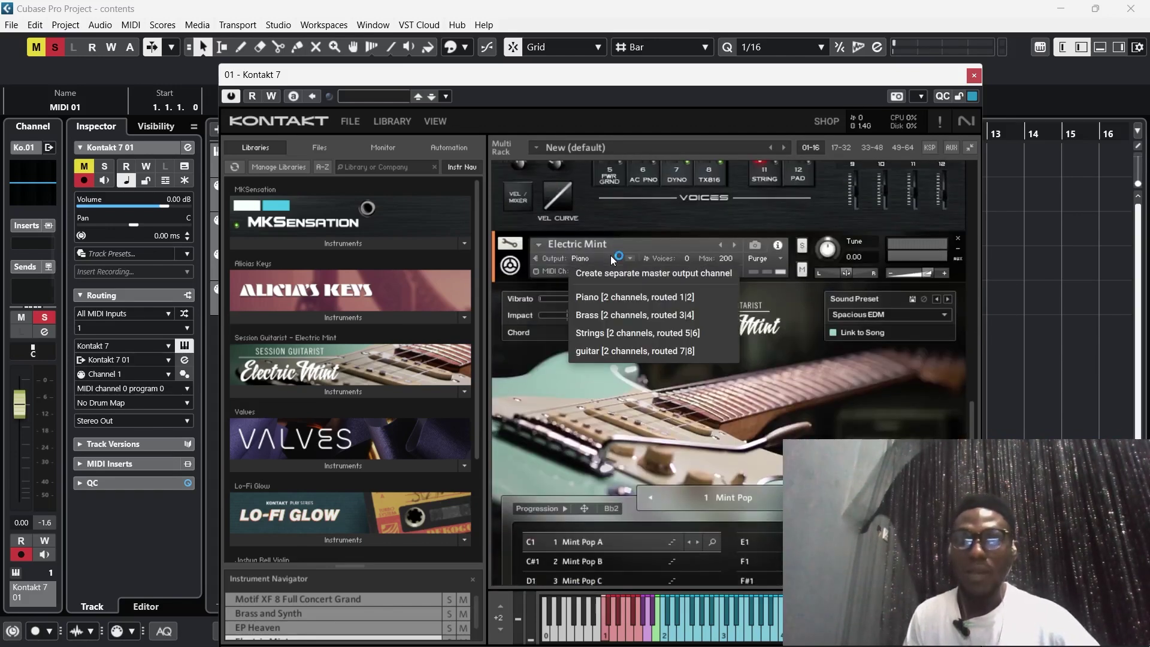
left_click(638, 351)
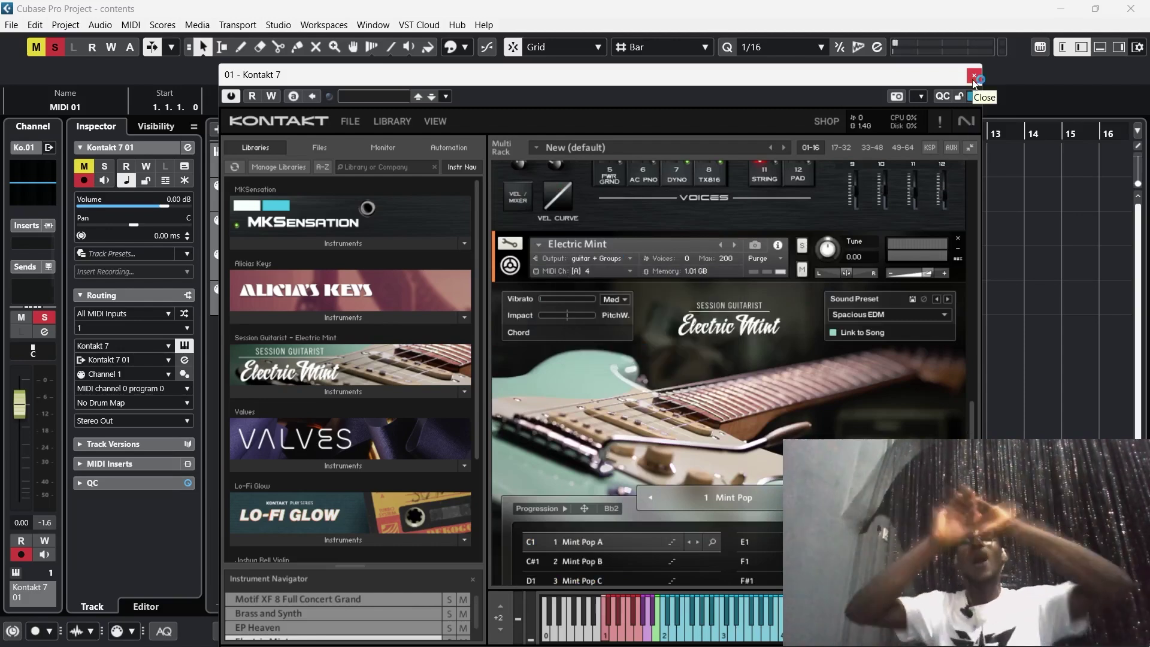
left_click(974, 76)
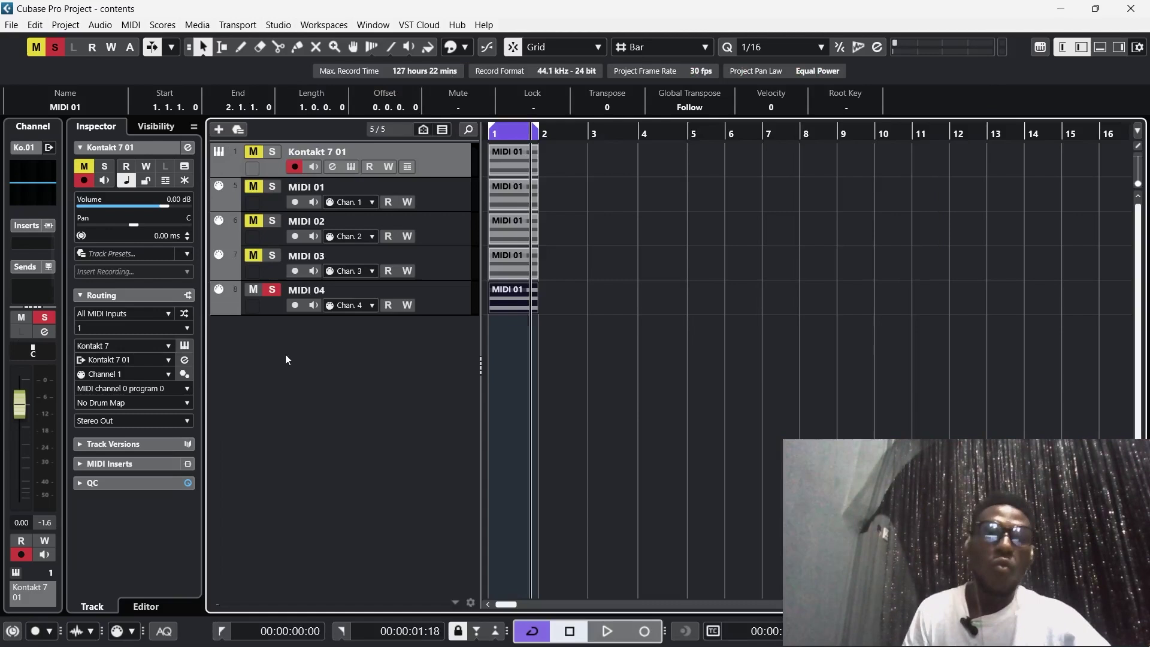
Step: Turn off solo on the MIDI 04 track and open the MixConsole
left_click(272, 289)
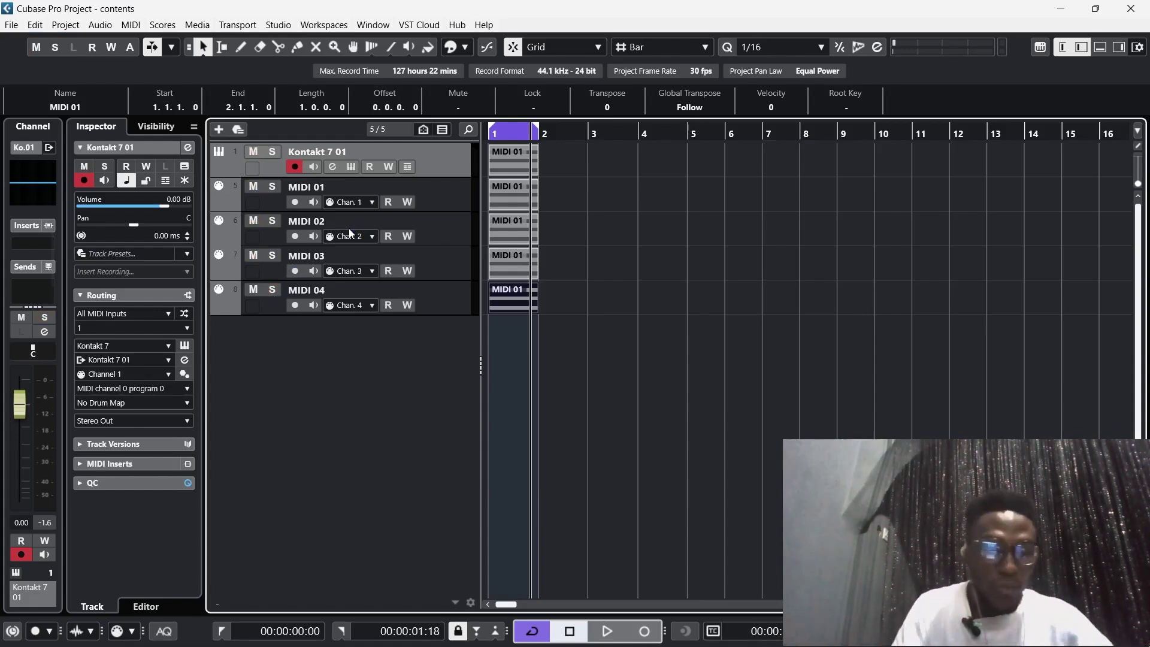
key("F3")
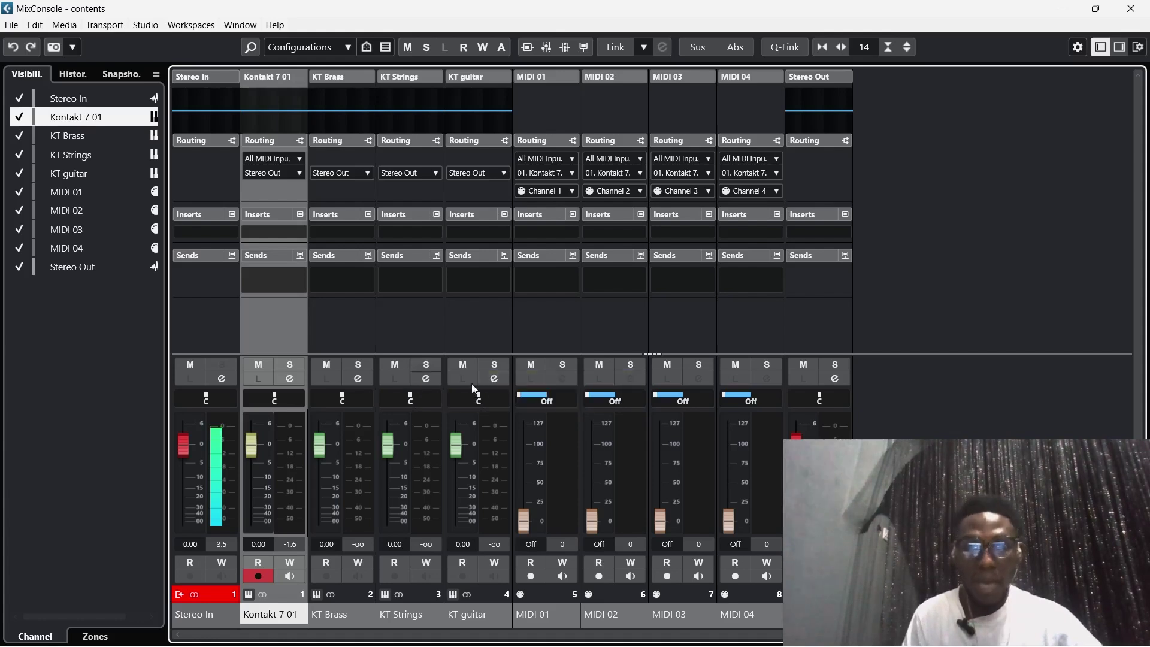
Step: Solo the KT guitar channel and rename it guitar
left_click(494, 364)
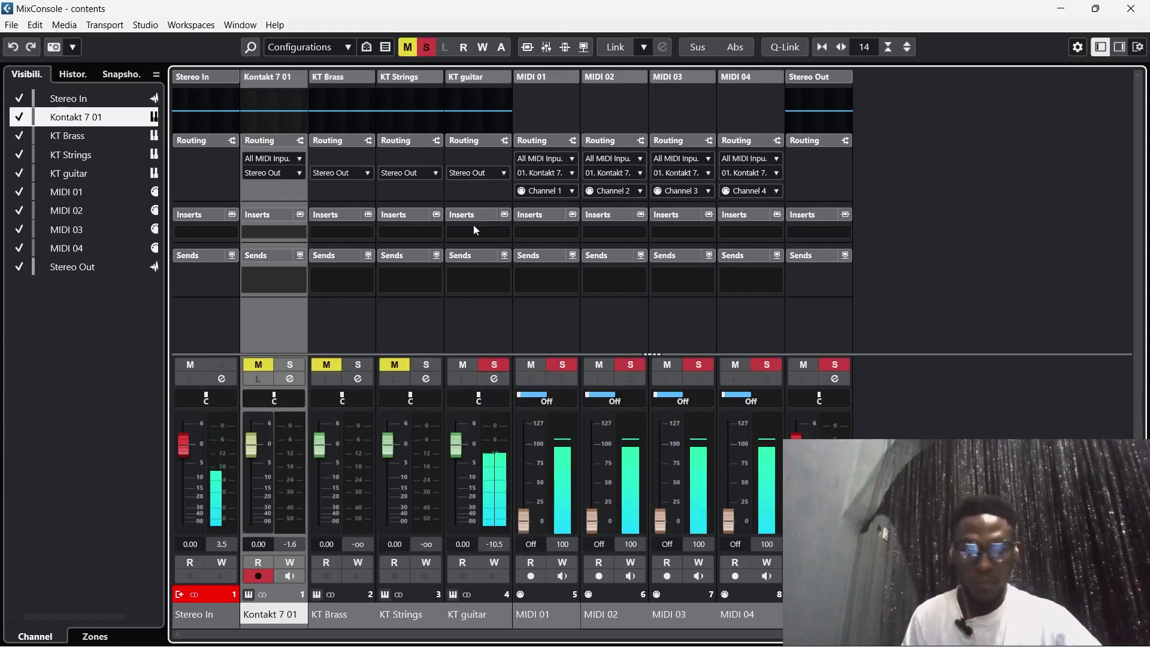
double_click(470, 616)
type("g")
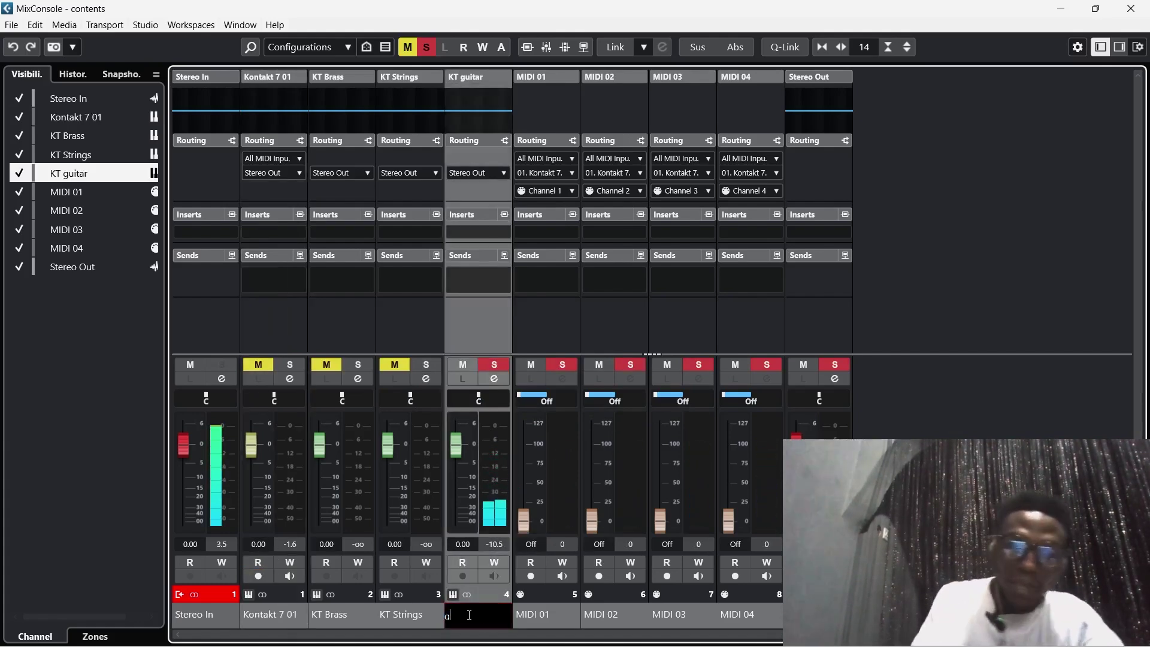
type("uitar")
key("Return")
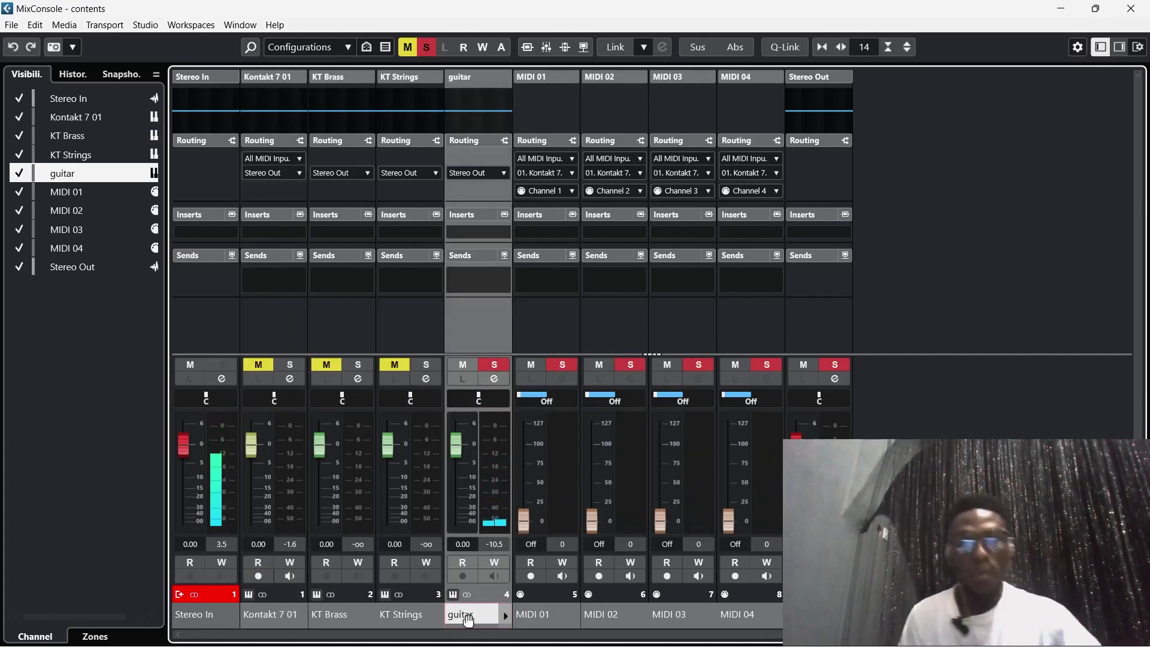
Step: Solo the KT Strings channel instead of guitar and rename it Strings
left_click(490, 362)
left_click(427, 364)
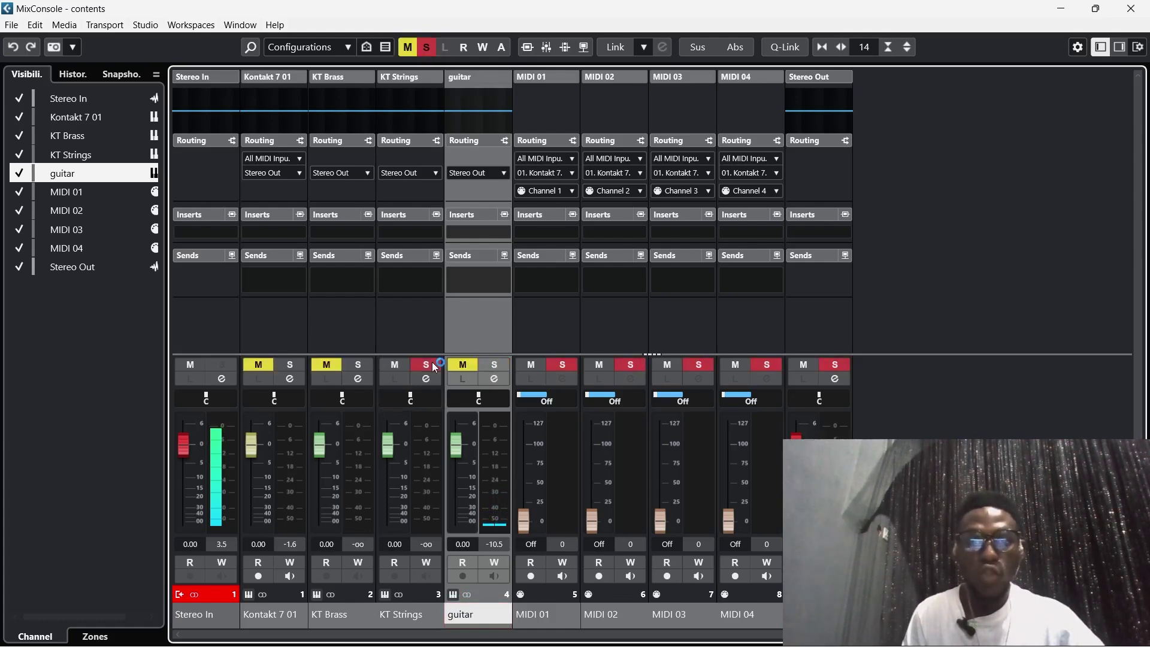
double_click(390, 614)
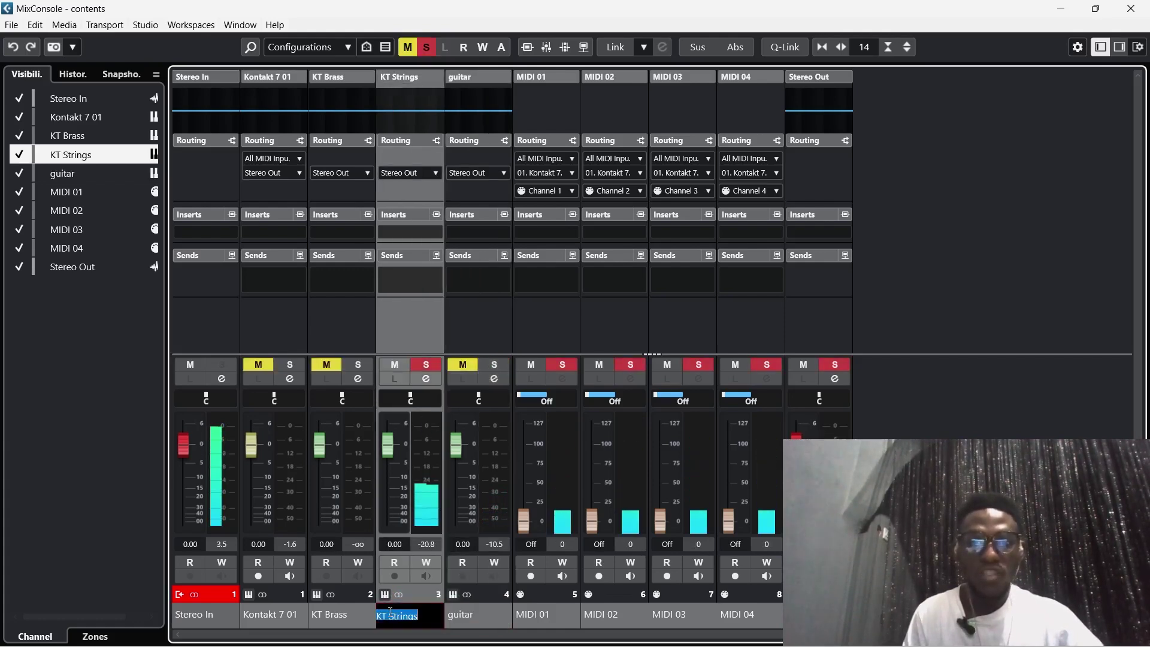
left_click_drag(389, 614, 364, 616)
key("BackSpace")
key("Return")
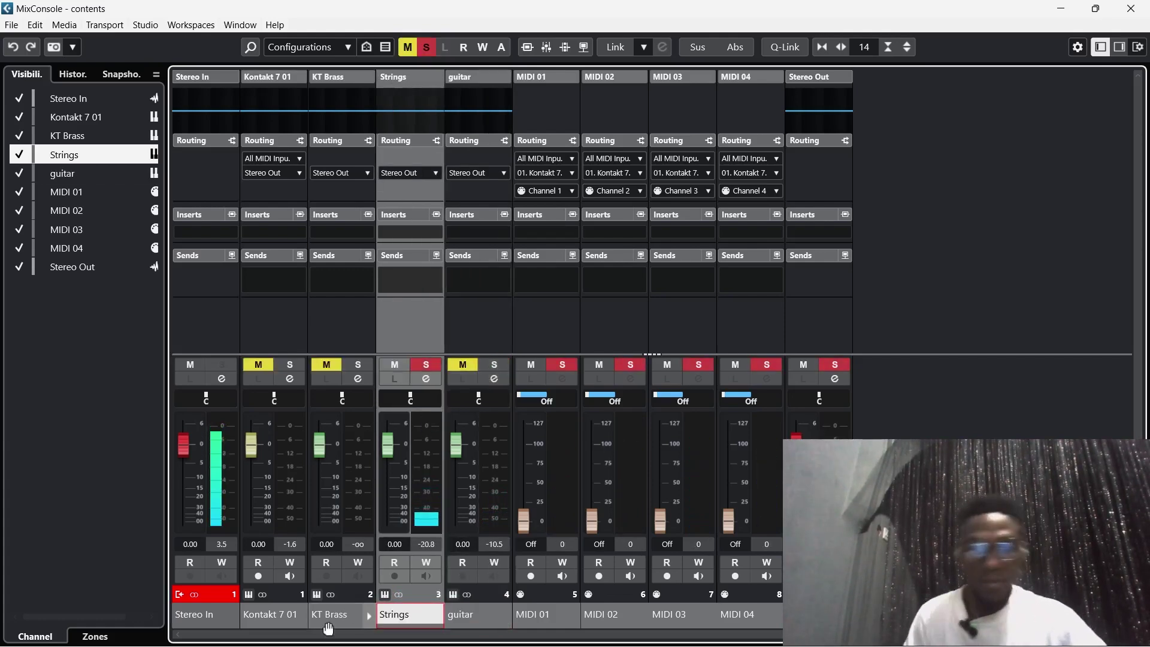
Step: Solo the KT Brass channel instead of Strings and rename it Brass
left_click(423, 367)
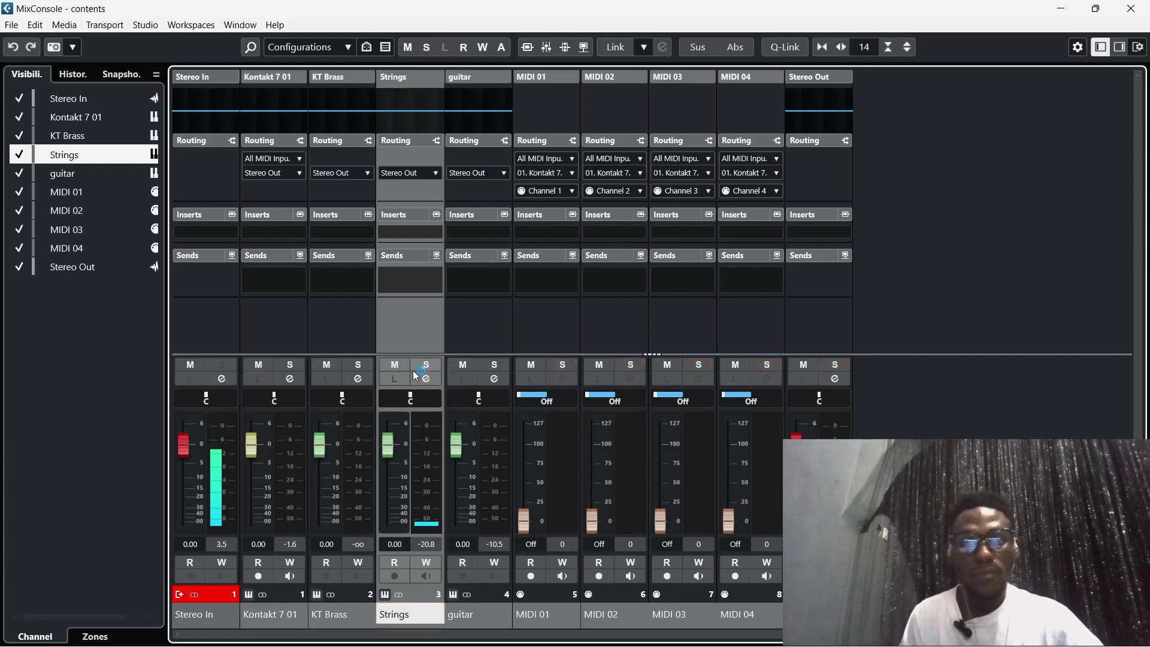
left_click(358, 364)
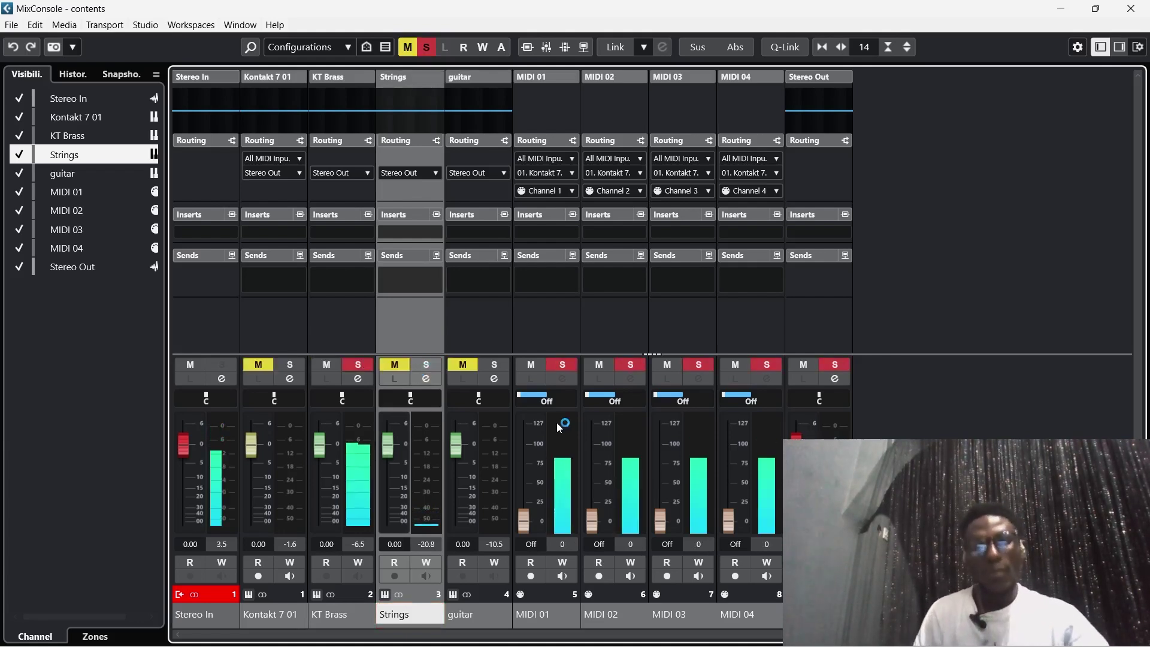
double_click(332, 616)
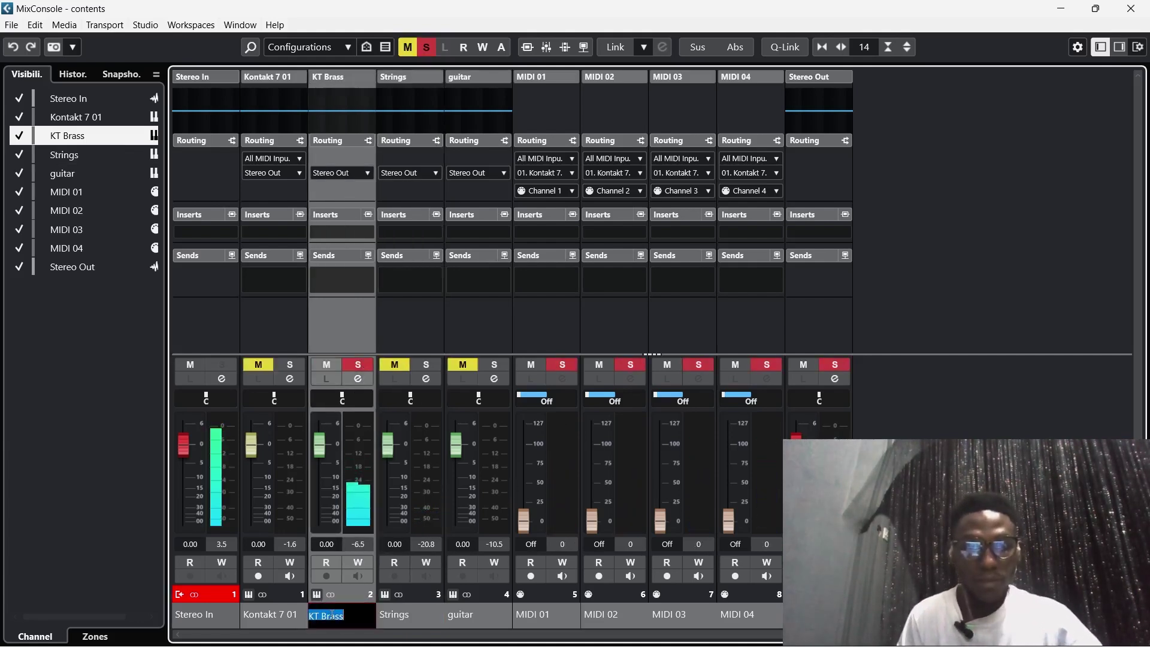
left_click_drag(322, 615, 264, 613)
key("BackSpace")
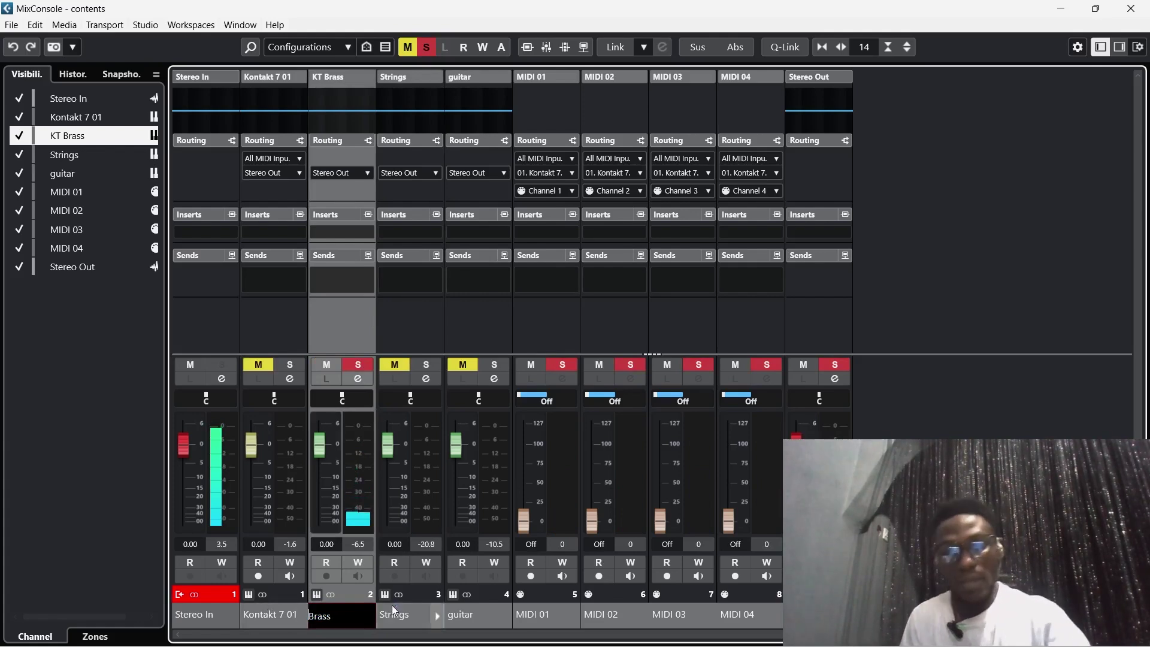
key("Return")
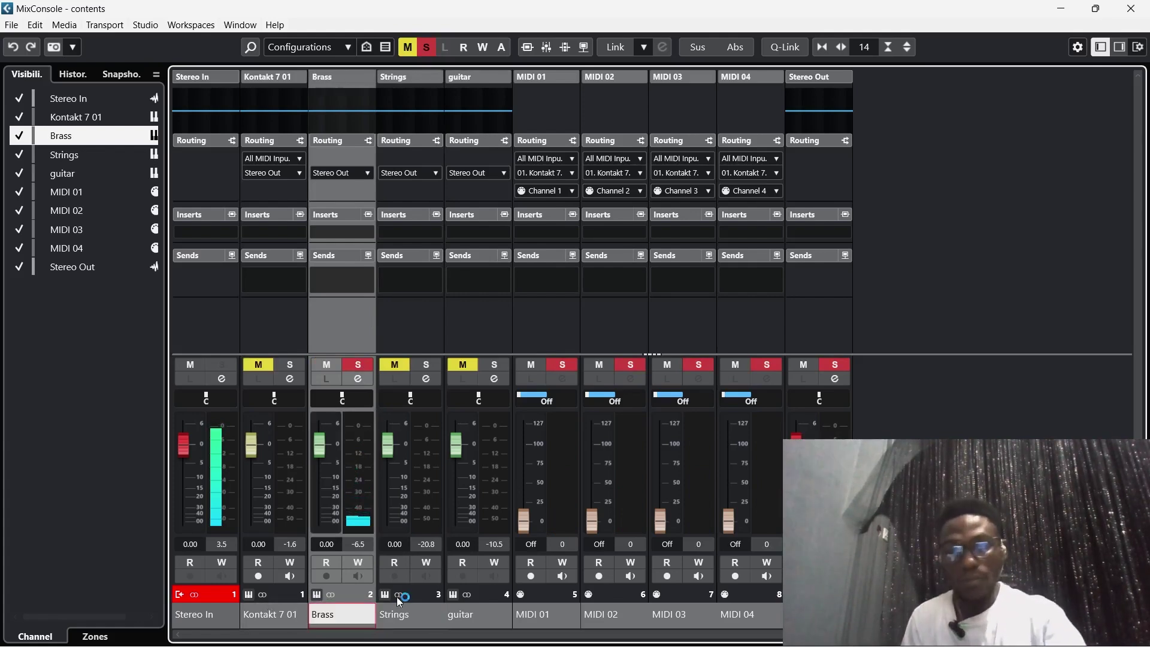
Step: Solo the Kontakt 7 01 channel instead of Brass and rename it Piano
left_click(348, 363)
left_click(292, 365)
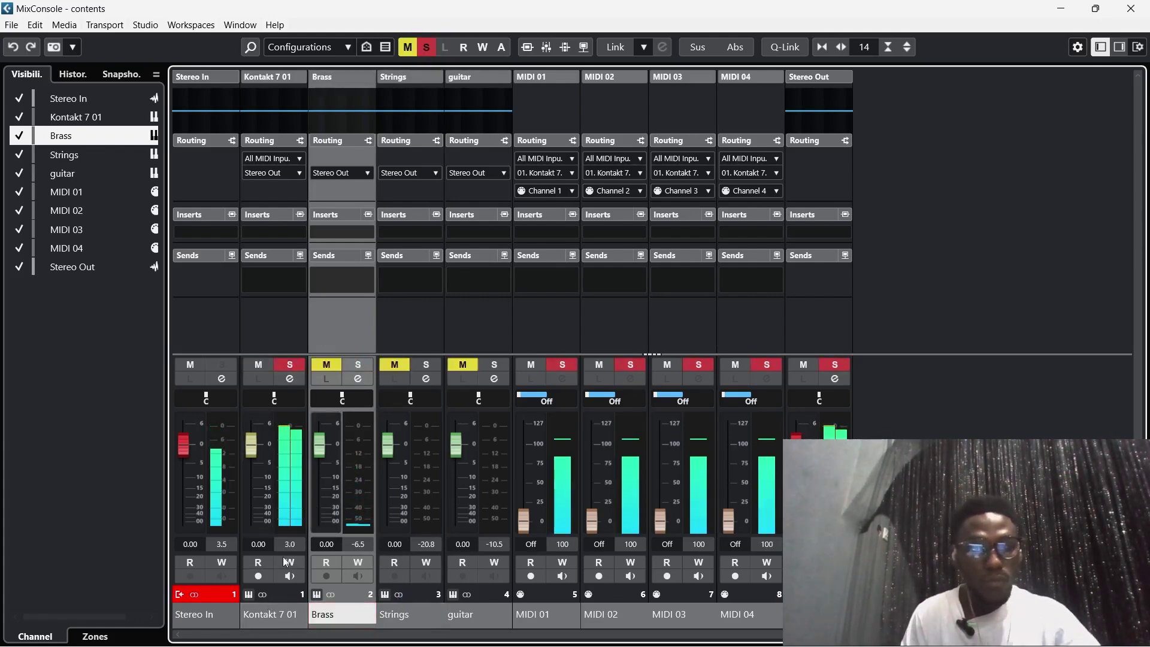
double_click(267, 614)
type("Piano")
key("Return")
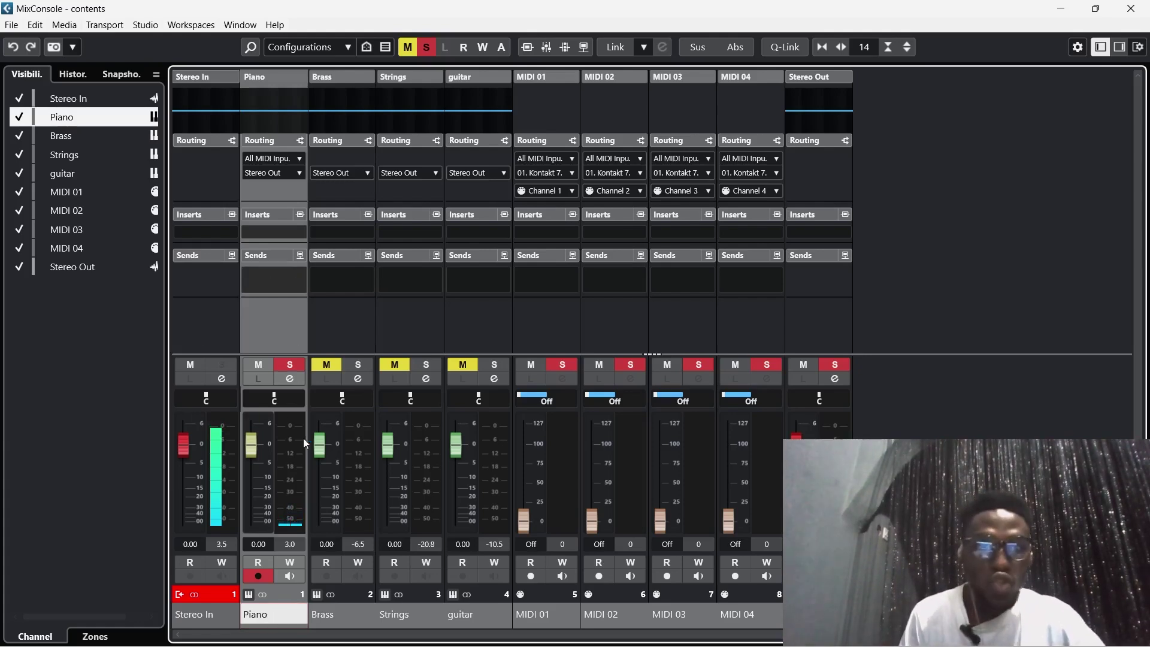
Step: Try a 21 dB cut at 1069 Hz with the LMF band of the Piano channel's equalizer, and switch the band off
left_click(289, 379)
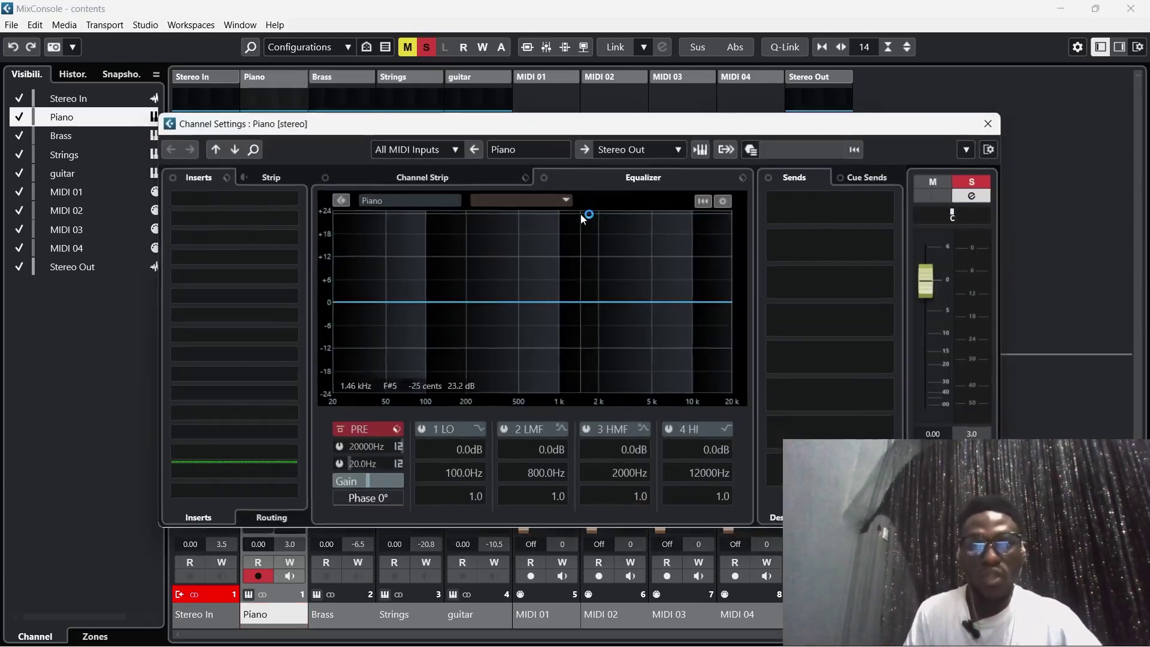
left_click_drag(482, 303, 562, 382)
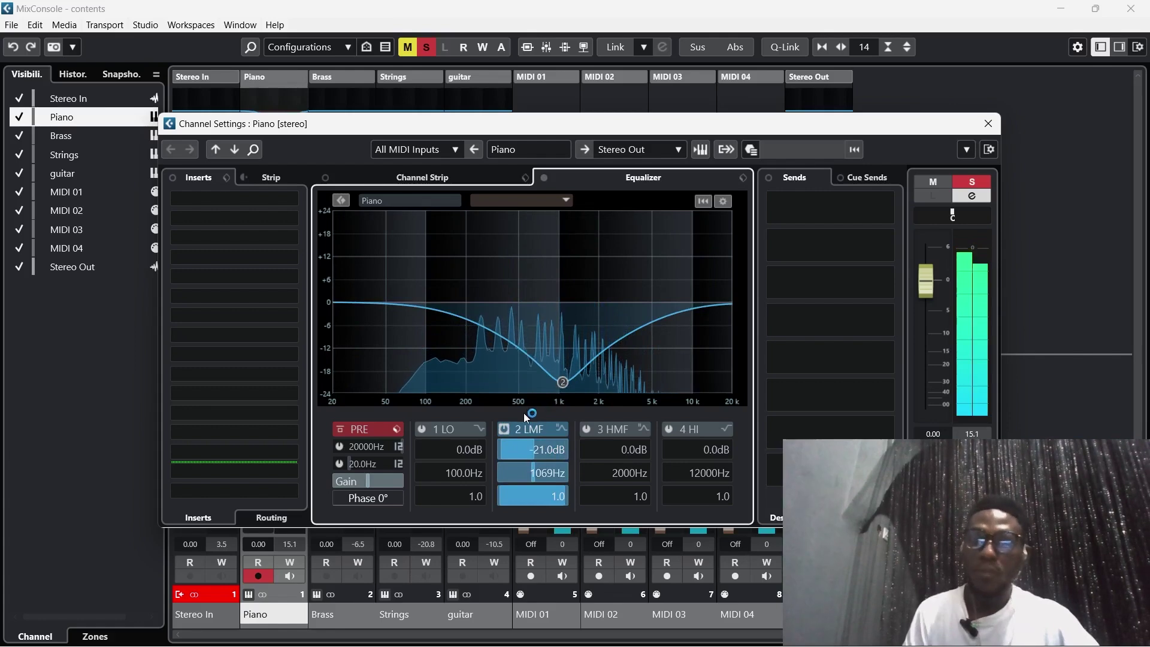
left_click(503, 430)
left_click(988, 123)
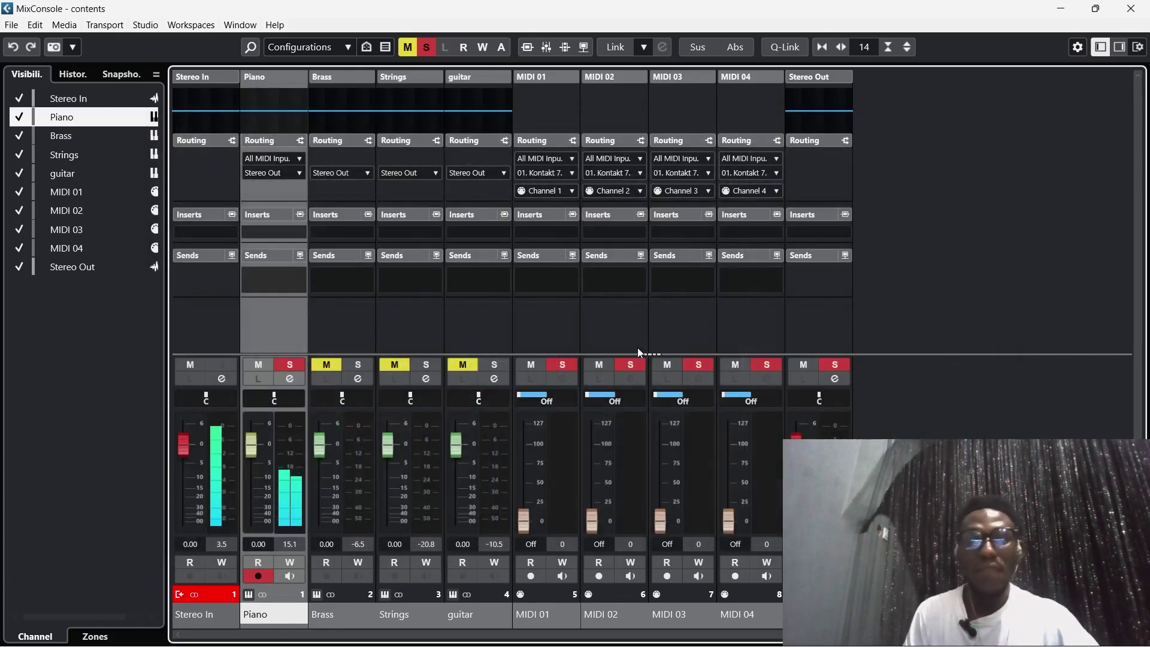
Step: Turn off solo on the Piano channel
left_click(283, 366)
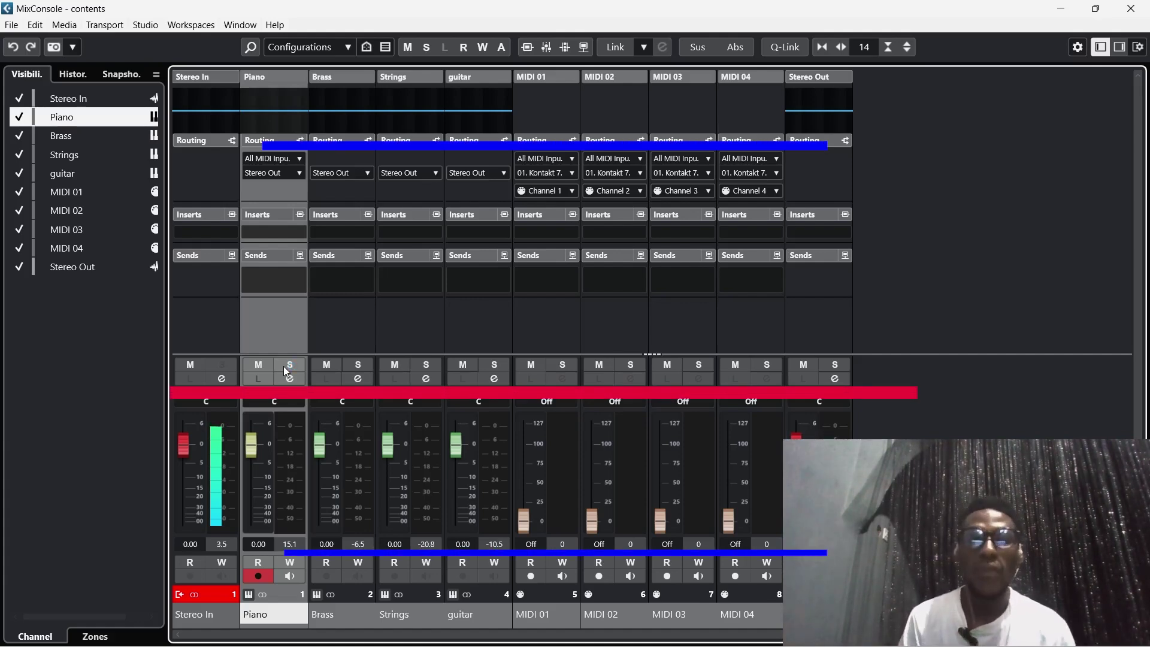
left_click(283, 366)
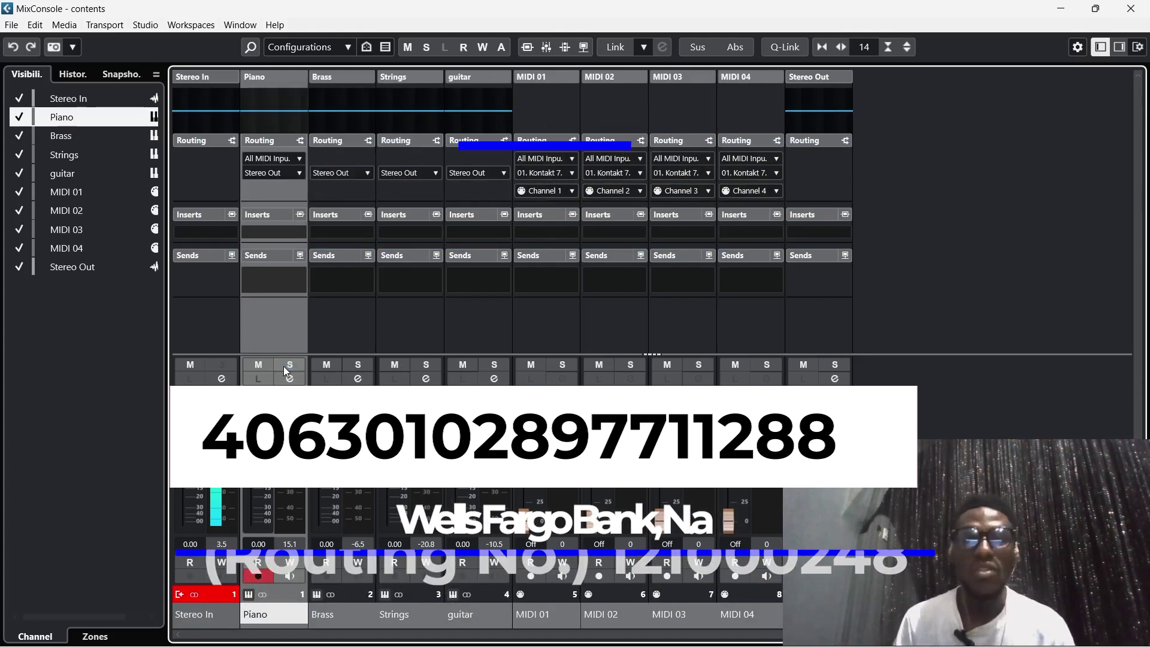
left_click(283, 366)
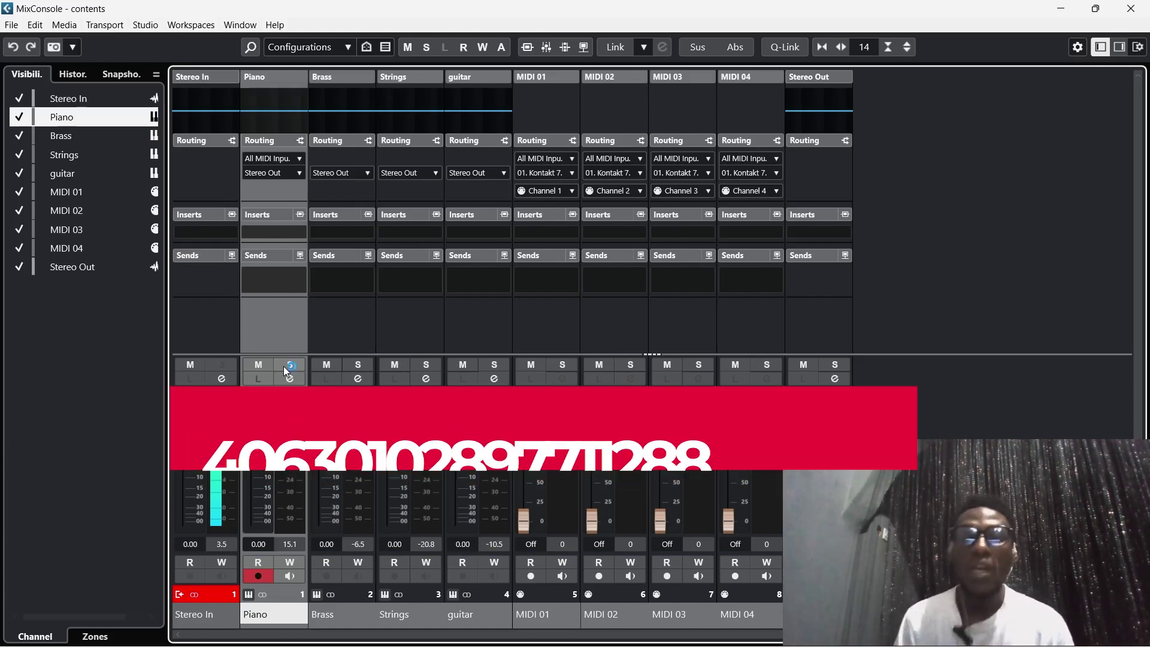
left_click(286, 368)
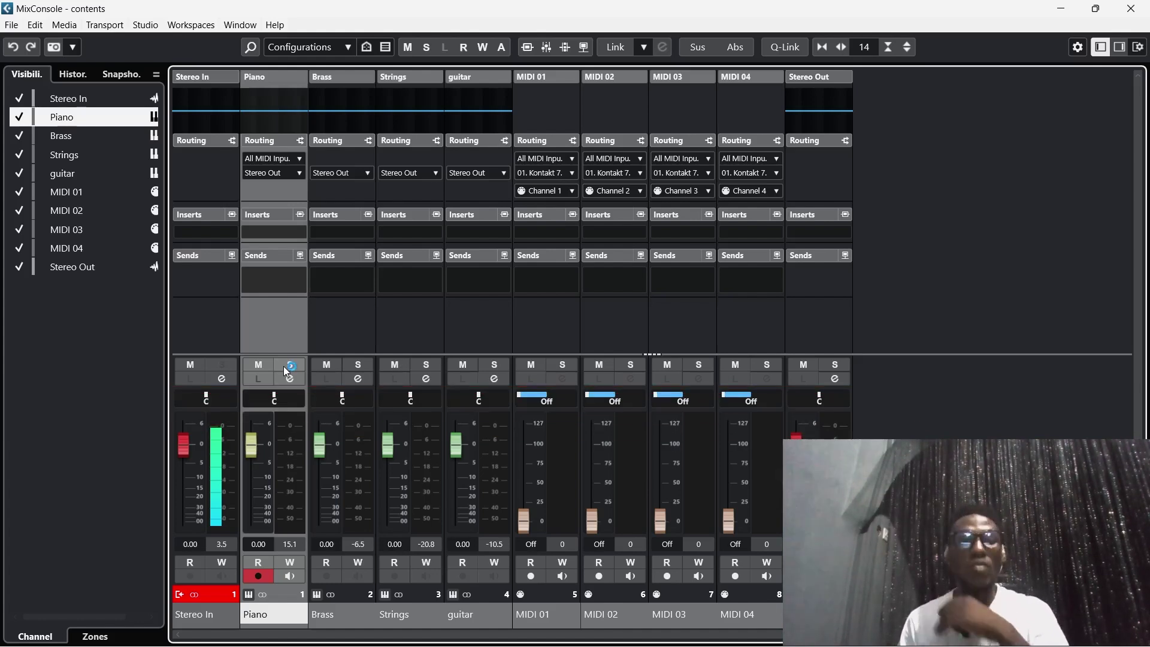